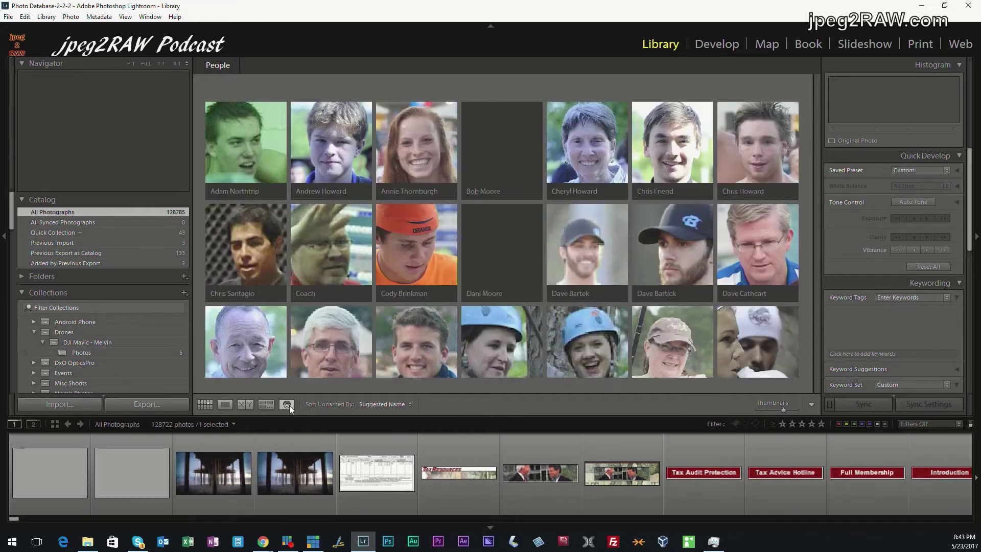
pyautogui.press('g')
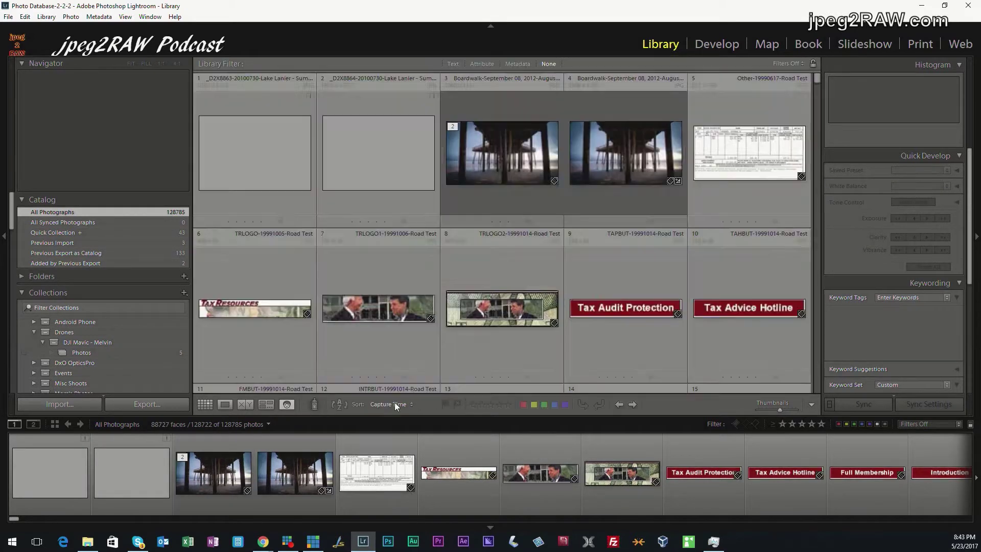
pyautogui.click(295, 403)
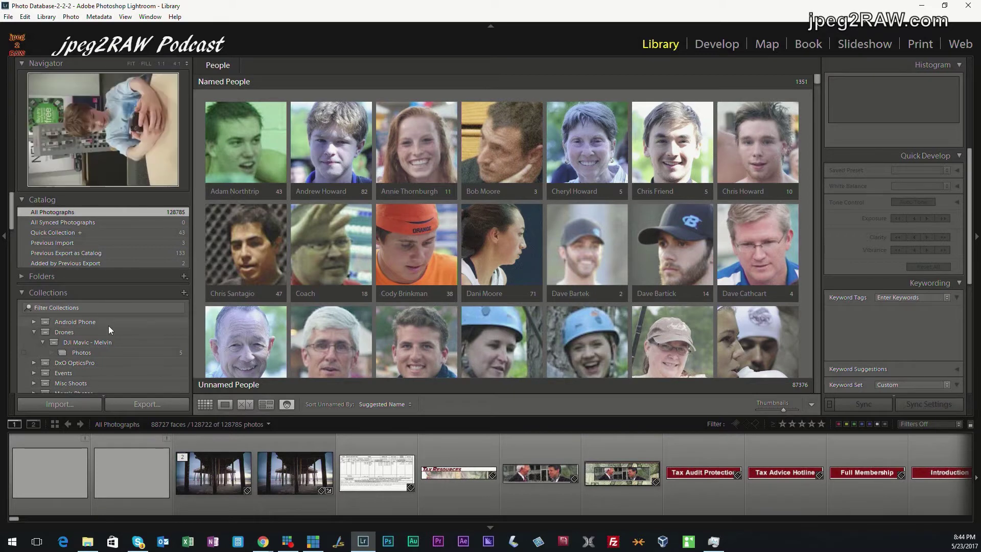
# Expand the Folders section in the left panel and browse it
pyautogui.scroll(-10, 92, 315)
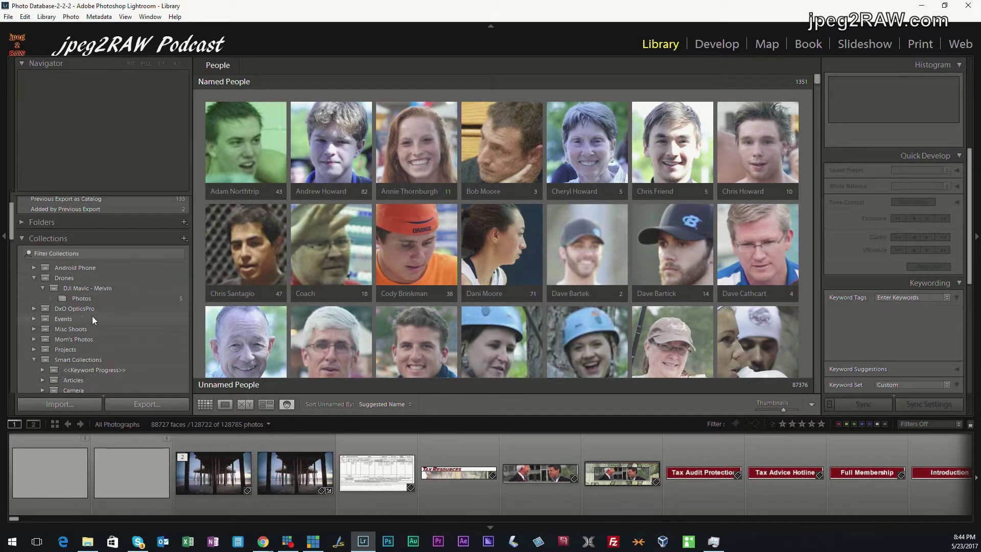
pyautogui.scroll(-15, 92, 316)
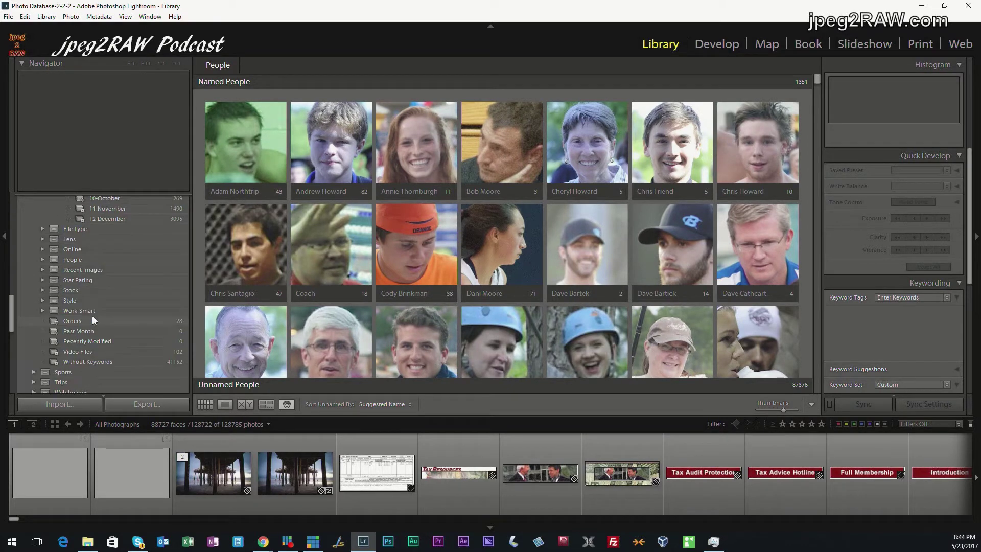
pyautogui.scroll(15, 92, 316)
pyautogui.scroll(15, 92, 315)
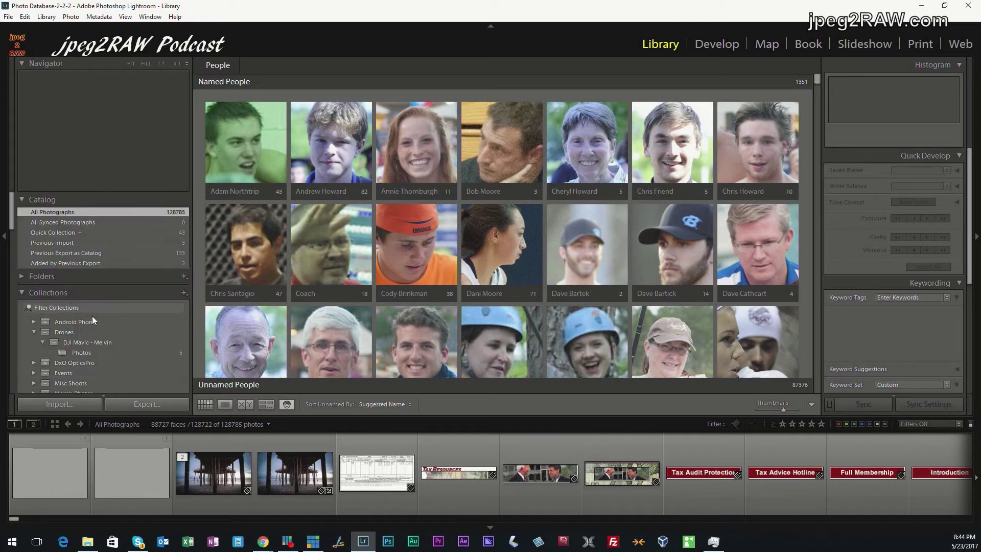
pyautogui.click(21, 278)
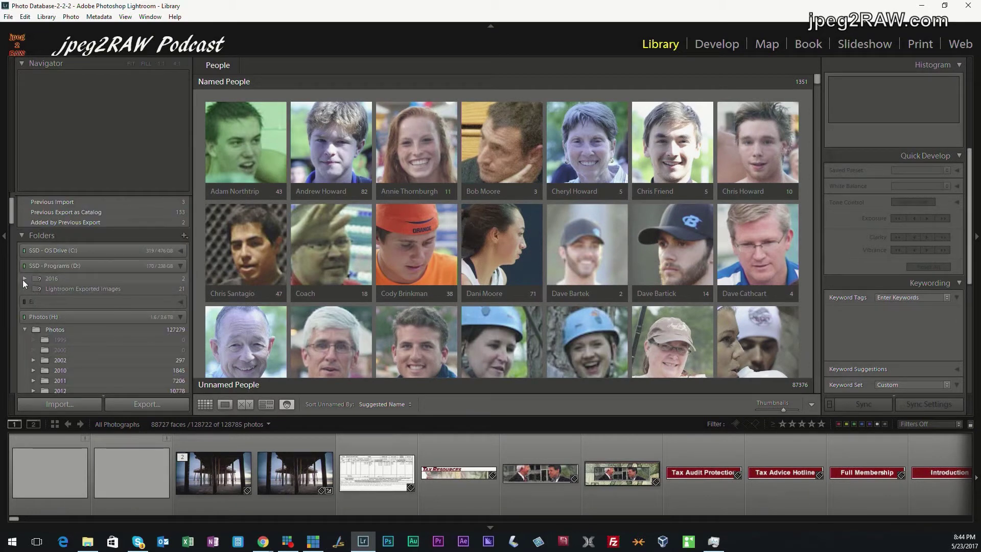
# Collapse the 2015 folder and Photos tree, then select the 2002 set under Date > Year-Month
pyautogui.scroll(-2, 119, 362)
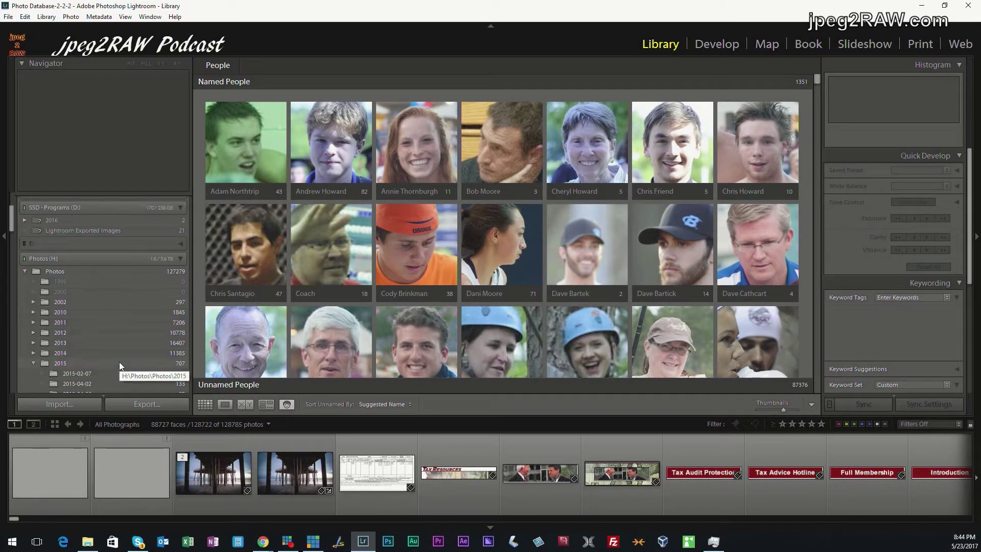
pyautogui.scroll(-2, 118, 362)
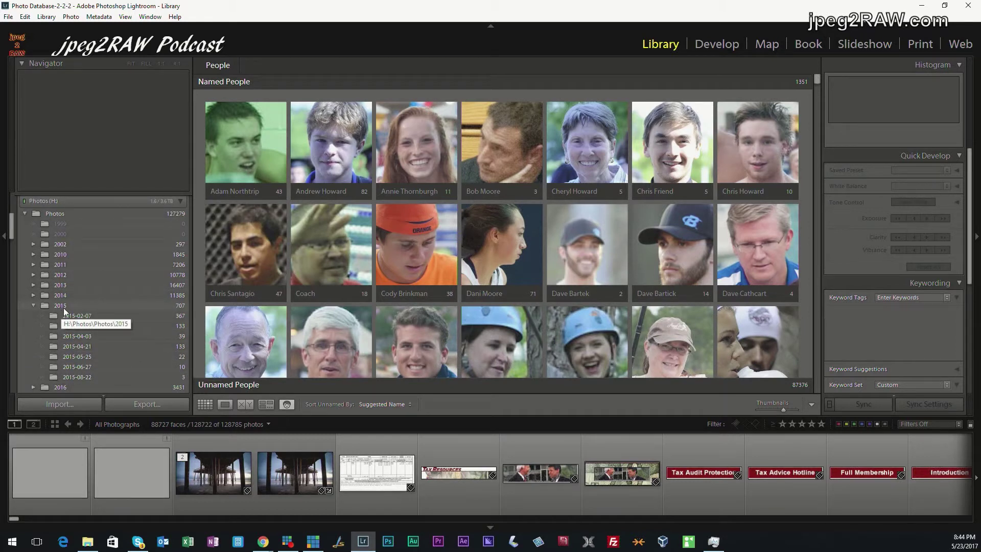
pyautogui.moveTo(71, 315)
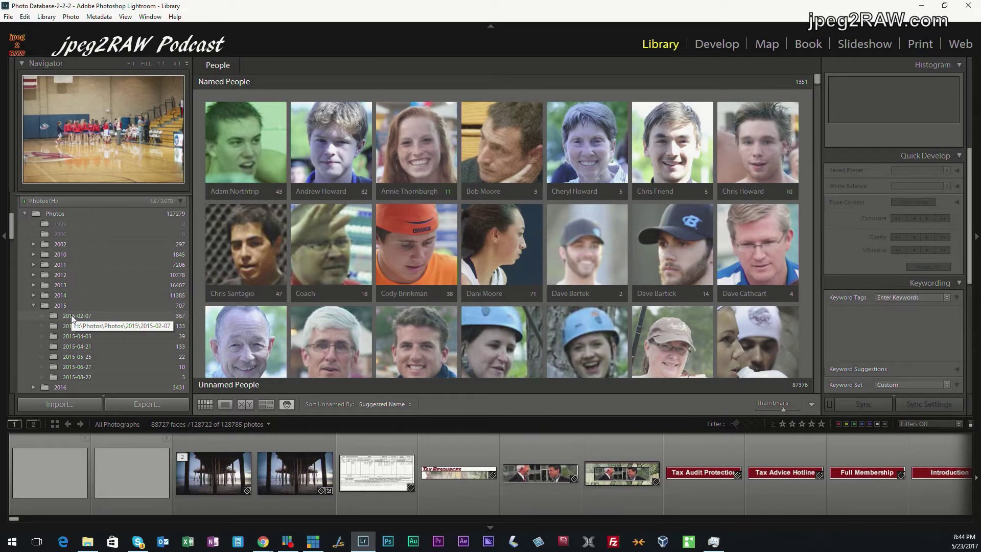
pyautogui.click(33, 305)
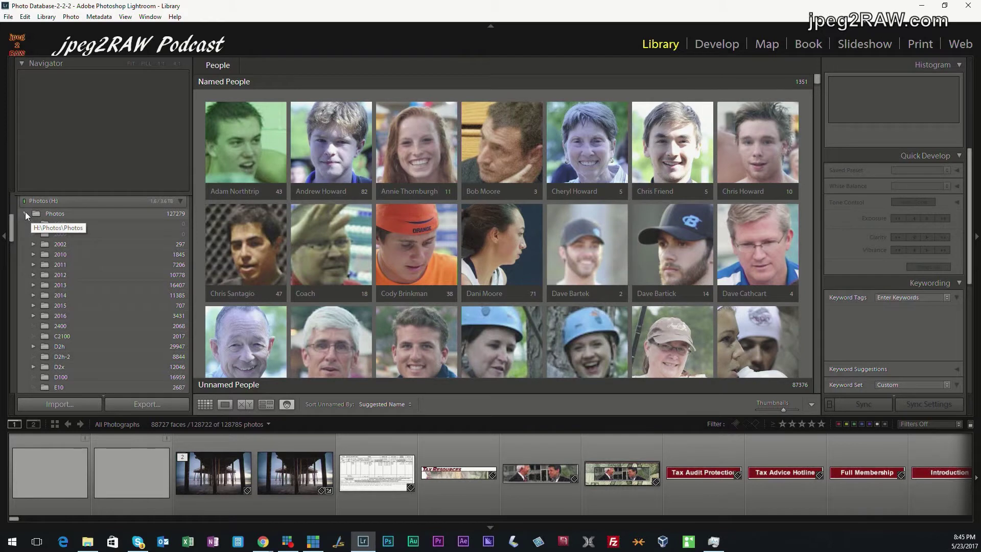
pyautogui.click(25, 213)
pyautogui.scroll(-5, 76, 296)
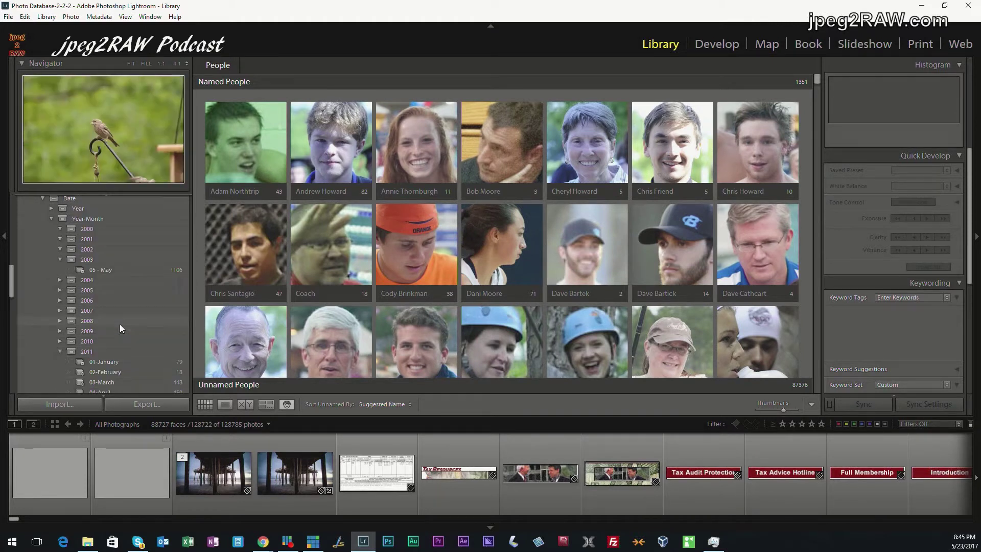
pyautogui.click(65, 307)
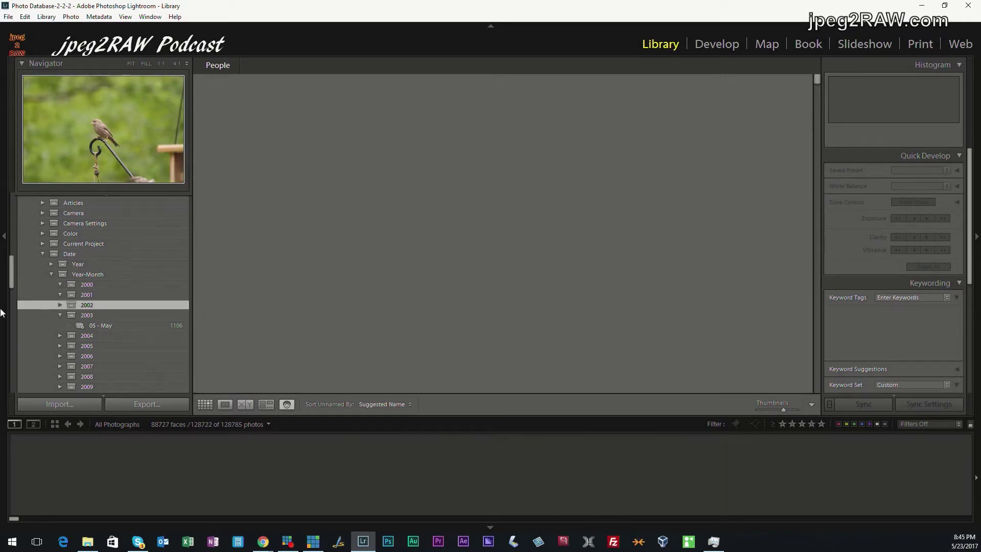
# Start a new smart collection inside the 2002 set named '04 - April'
pyautogui.rightClick(29, 304)
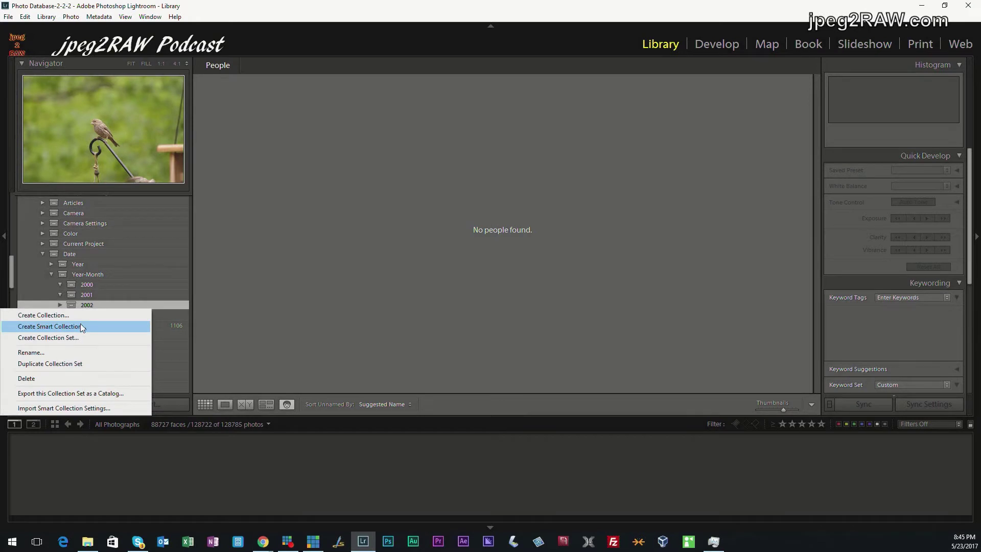
pyautogui.click(82, 326)
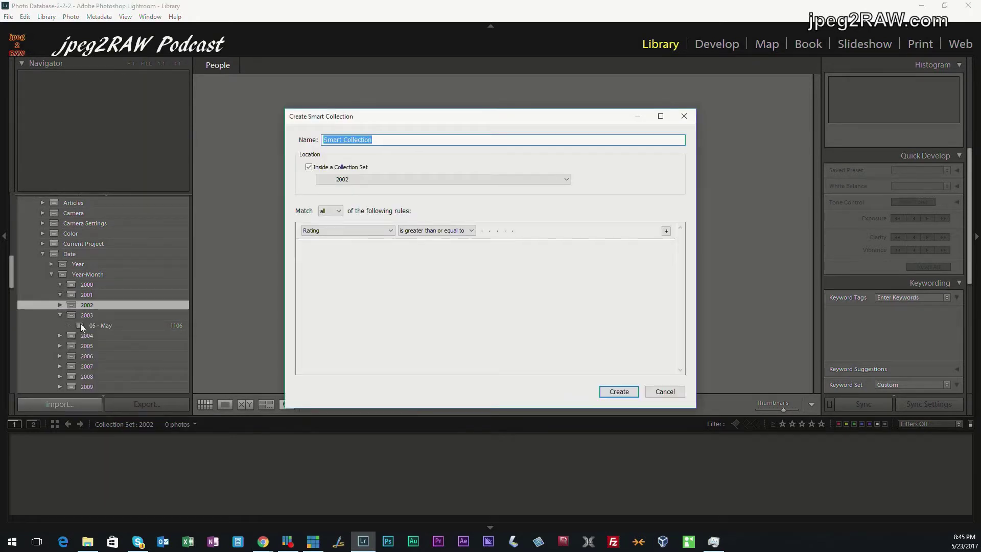
pyautogui.write('04 - April')
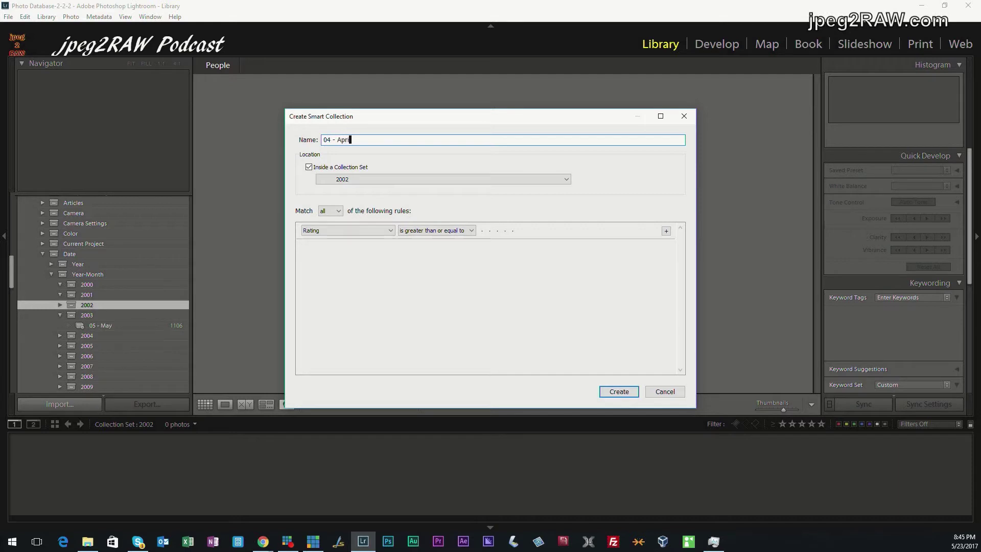
pyautogui.press('Tab')
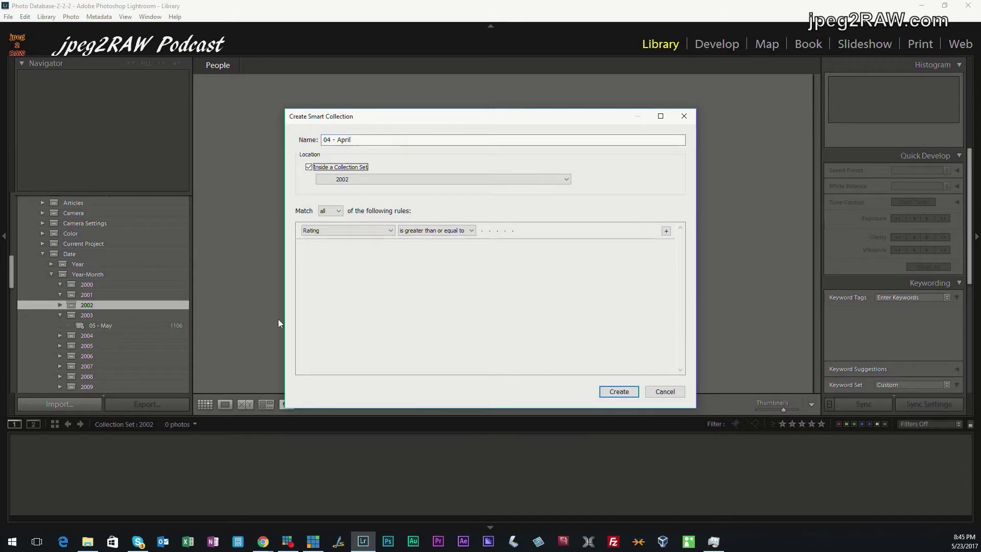
# Set the rule to Capture Date is in the range 2012-04-01 to 2012-04-30 and create it
pyautogui.click(389, 231)
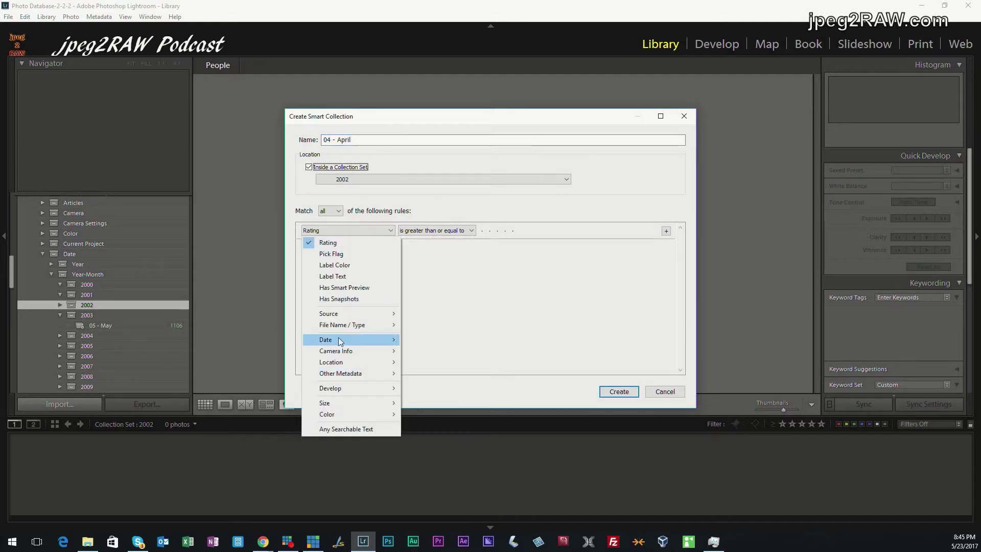
pyautogui.moveTo(383, 340)
pyautogui.click(243, 341)
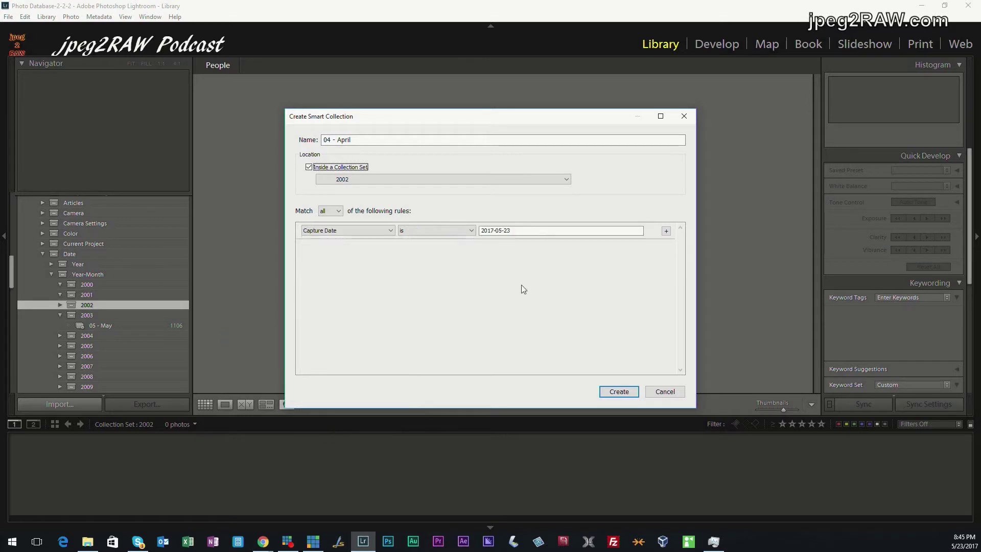
pyautogui.click(445, 231)
pyautogui.click(433, 318)
pyautogui.press('Tab')
pyautogui.press('Tab')
pyautogui.press('Tab')
pyautogui.press('Tab')
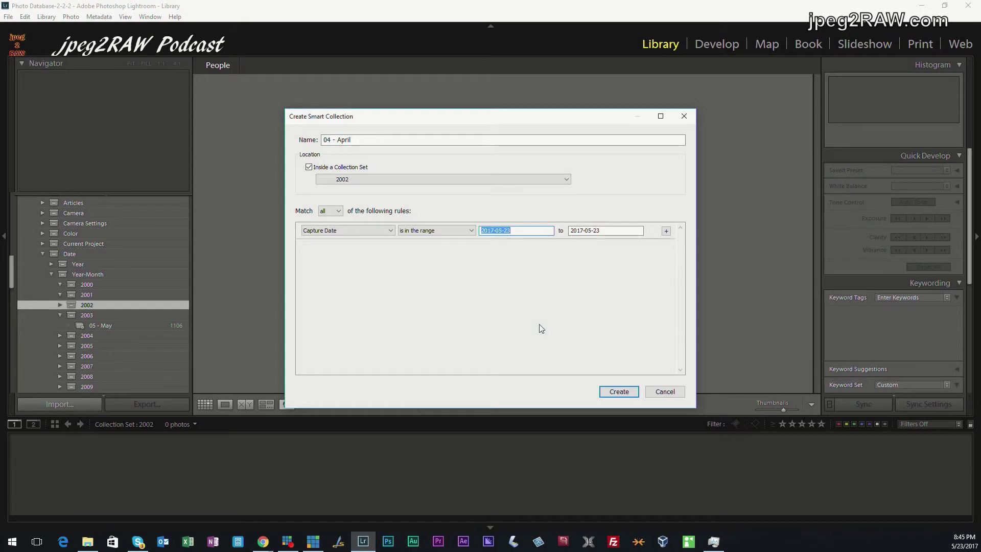
pyautogui.write('2012-04-01')
pyautogui.press('Tab')
pyautogui.write('2012-0')
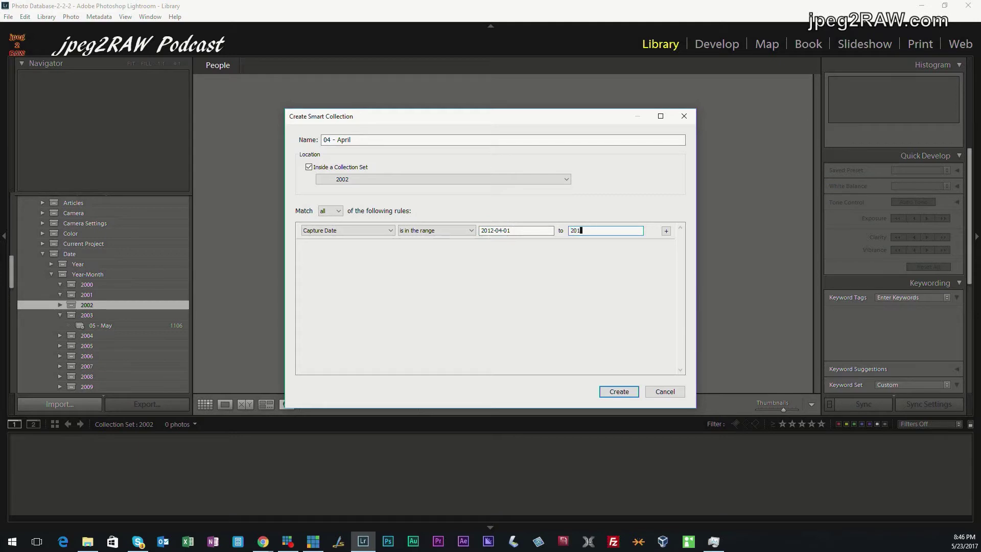
pyautogui.write('4-31')
pyautogui.press('Tab')
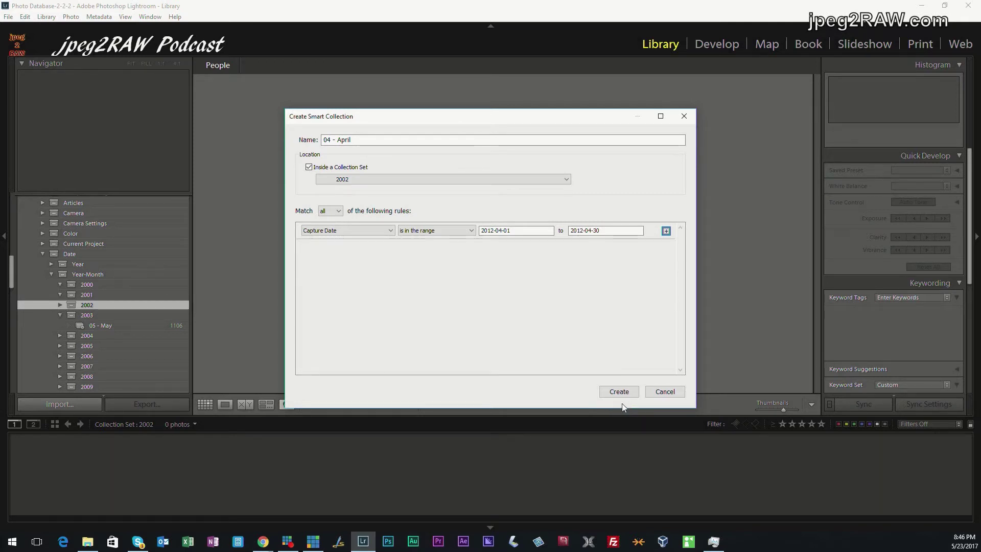
pyautogui.click(621, 394)
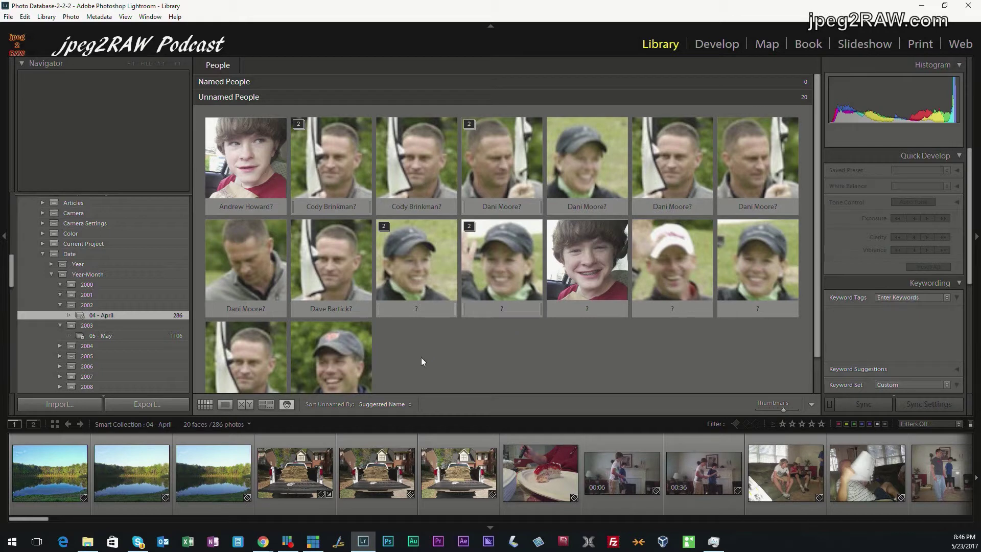
# Start a '05 - May' smart collection in 2002, changing the start date to 2012-05-01
pyautogui.rightClick(92, 306)
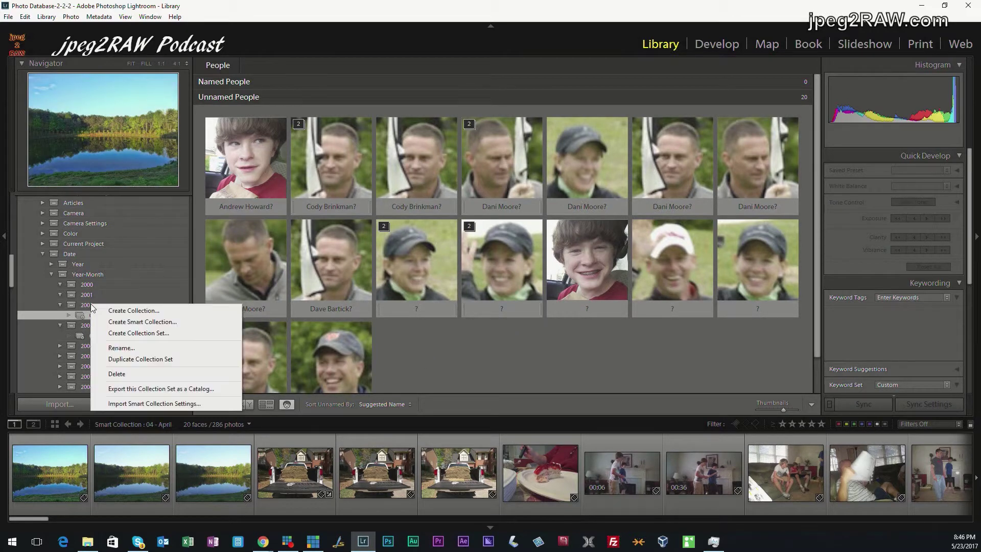
pyautogui.click(116, 320)
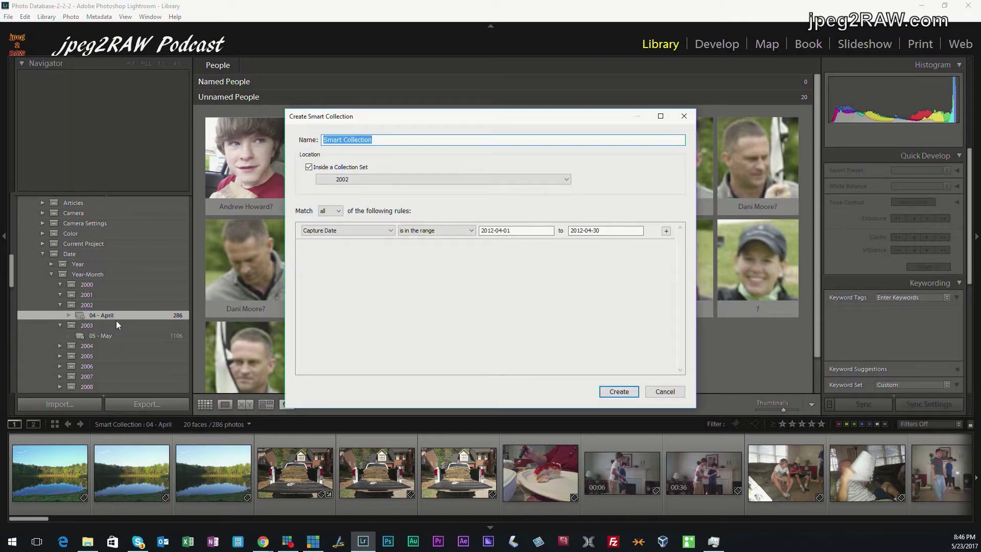
pyautogui.write('05 - May')
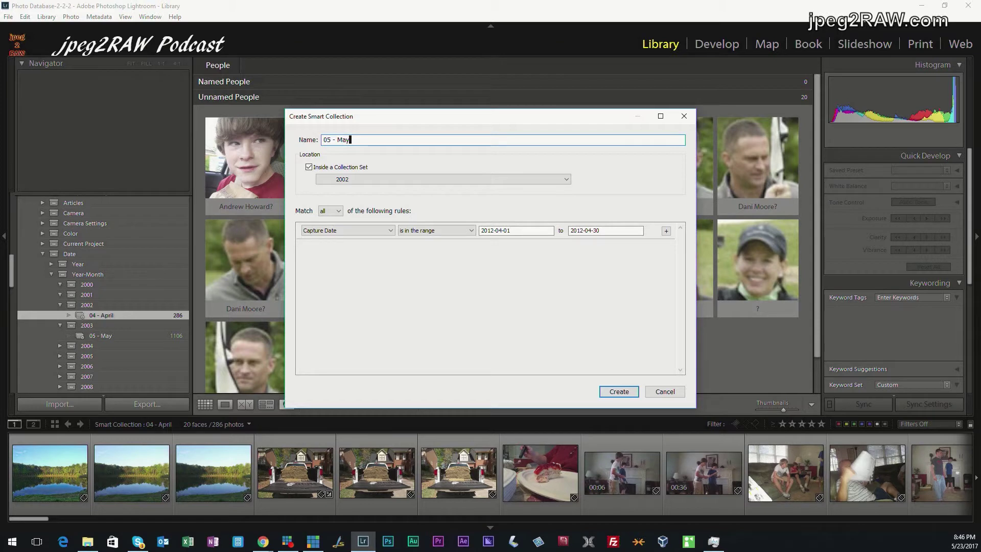
pyautogui.press('Tab')
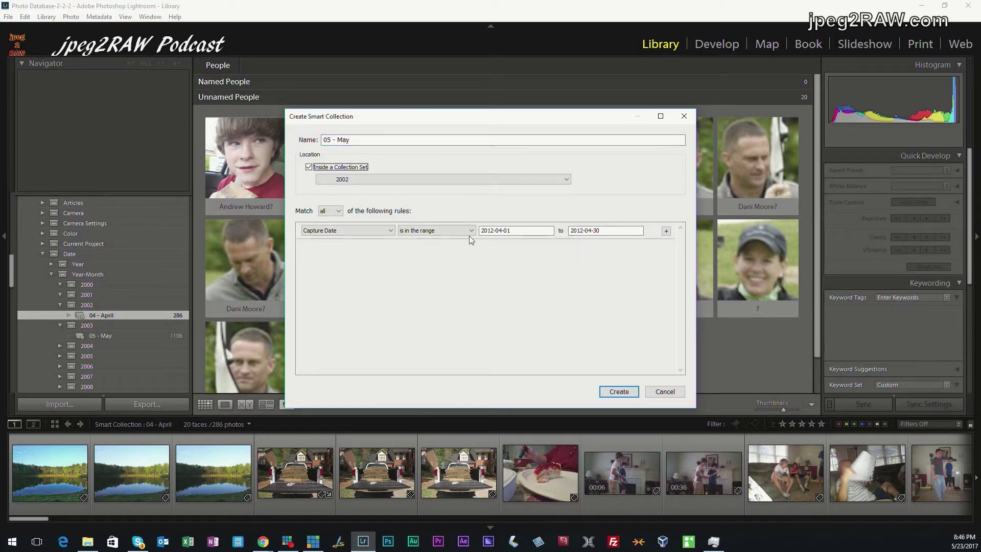
pyautogui.click(499, 231)
pyautogui.press('Right')
pyautogui.press('Left')
pyautogui.press('Left')
pyautogui.press('Left')
pyautogui.press('BackSpace')
pyautogui.write('5')
# Change the end date to 2012-05-31 and create the May collection
pyautogui.press('Tab')
pyautogui.press('Right')
pyautogui.press('Left')
pyautogui.press('Left')
pyautogui.press('Left')
pyautogui.press('BackSpace')
pyautogui.write('5')
pyautogui.press('Right')
pyautogui.press('Right')
pyautogui.press('Right')
pyautogui.press('BackSpace')
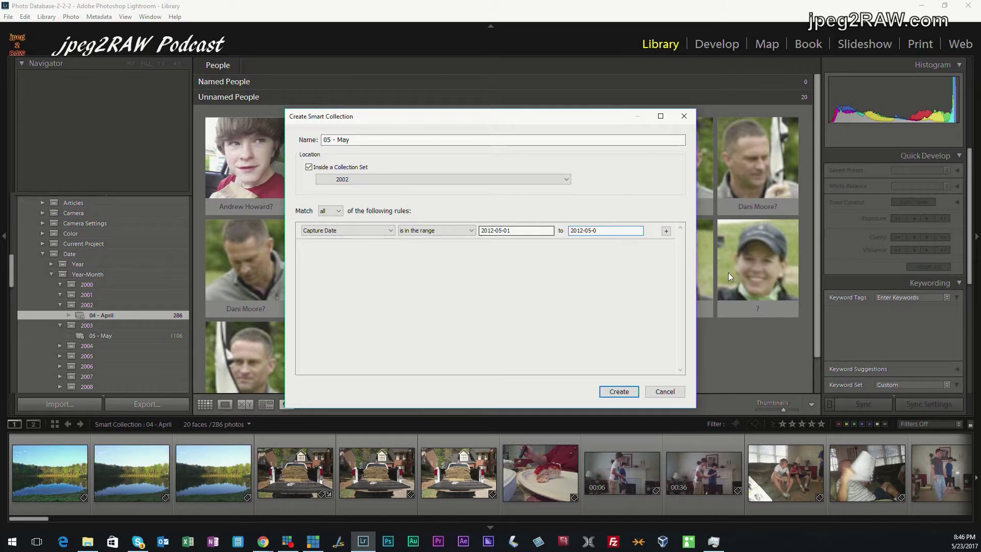
pyautogui.write('1')
pyautogui.click(619, 392)
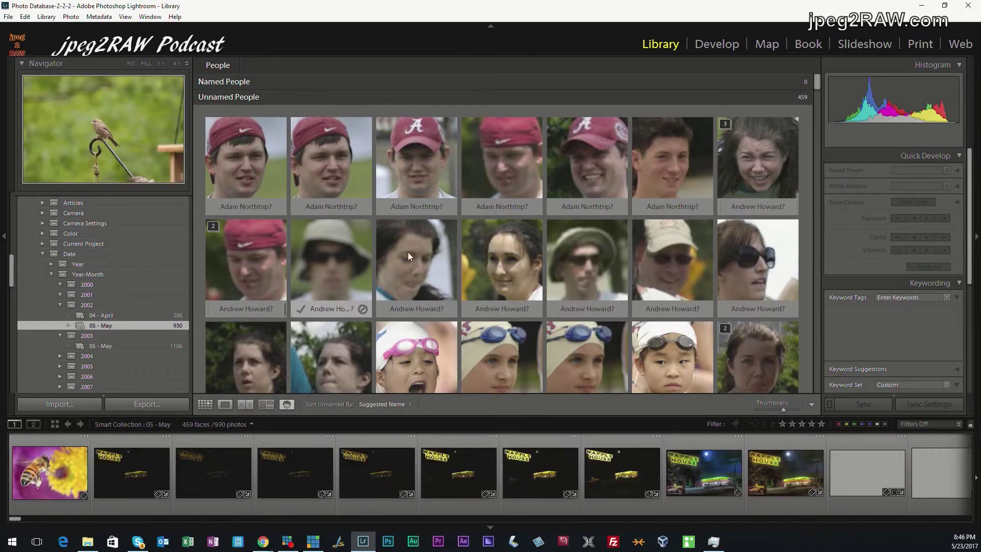
pyautogui.moveTo(459, 302)
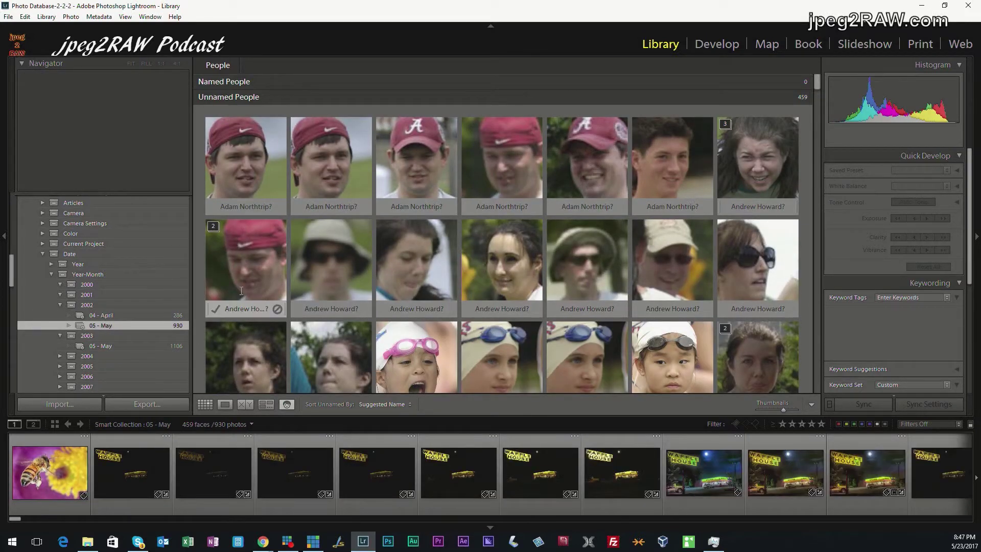
# Show the 04 - April faces and confirm the suggested name for the boy
pyautogui.click(120, 314)
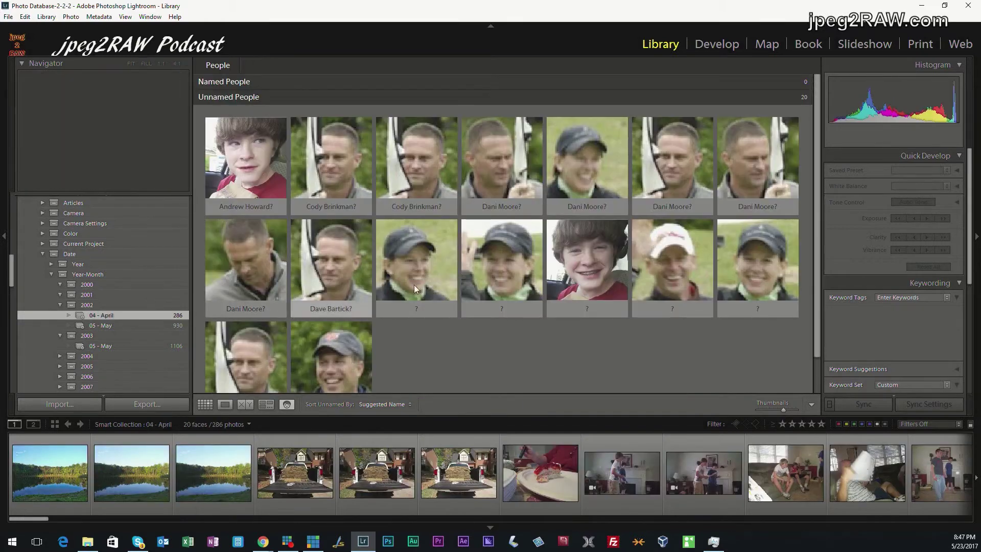
pyautogui.moveTo(412, 323)
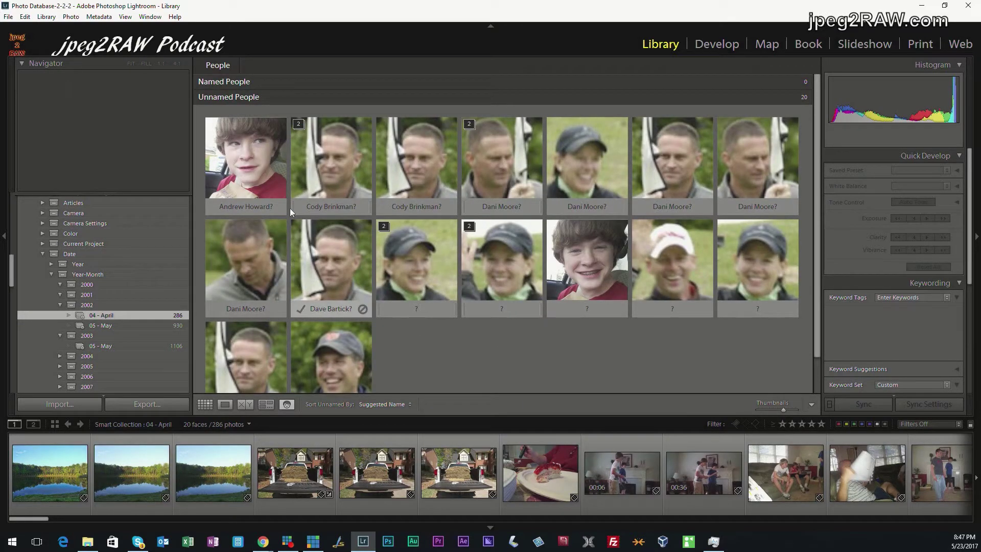
pyautogui.moveTo(258, 176)
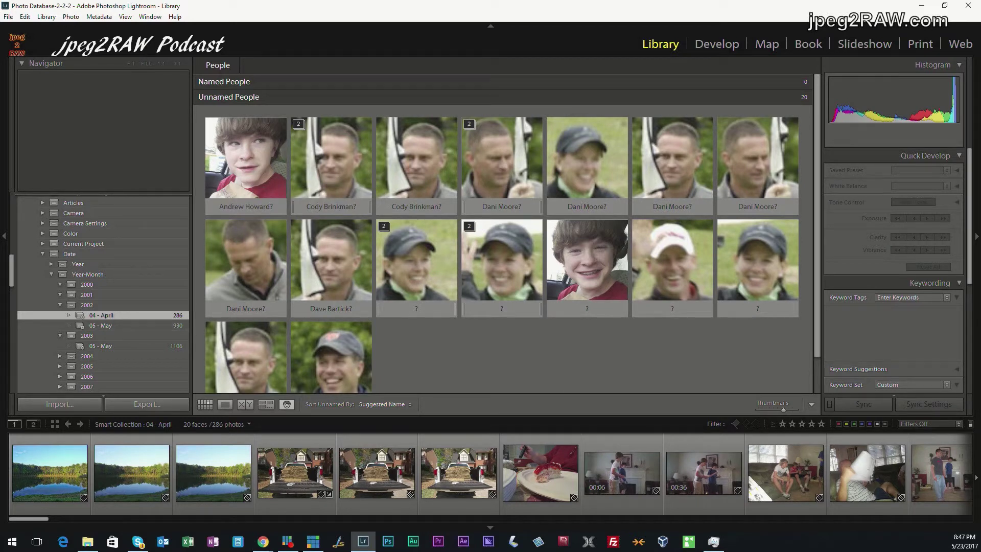
pyautogui.hotkey('alt', 'Tab')
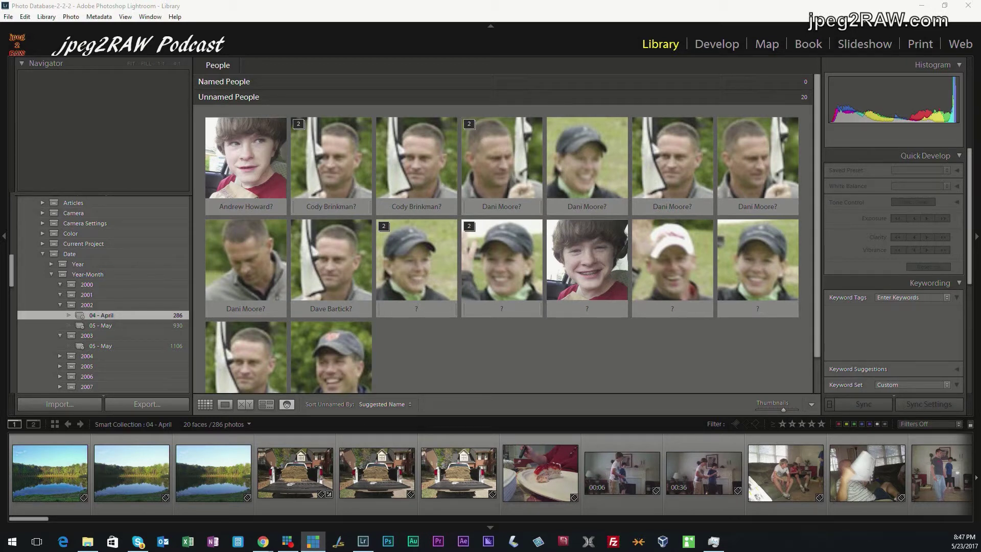
pyautogui.hotkey('alt', 'Tab')
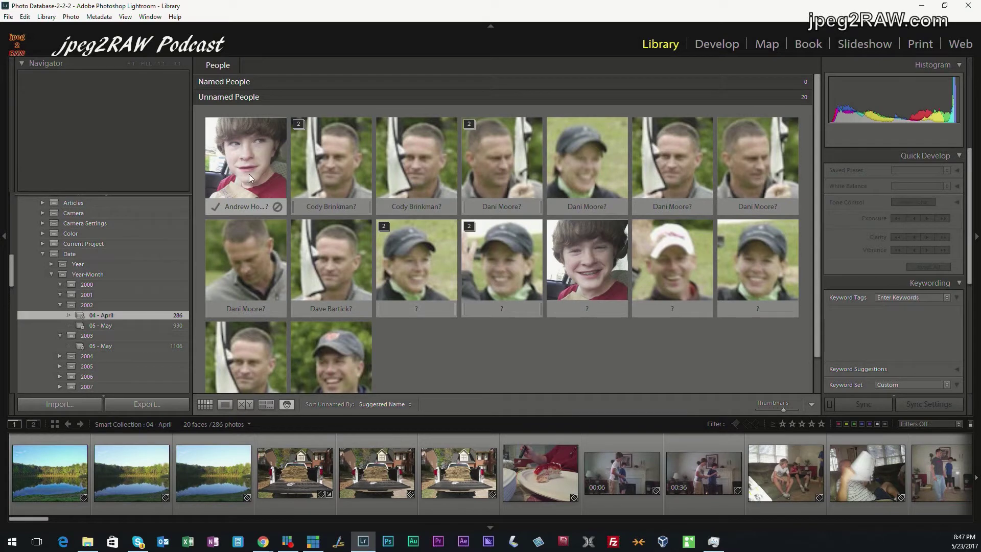
pyautogui.click(216, 207)
# Delete the three wrong face regions at the start of the unnamed faces
pyautogui.click(219, 329)
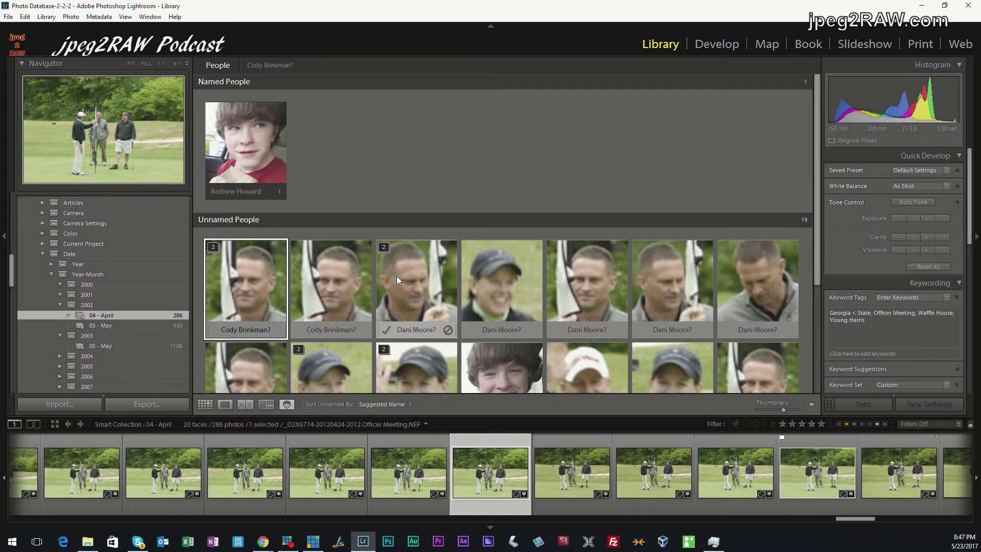
pyautogui.keyDown('shift'); pyautogui.click(396, 275); pyautogui.keyUp('shift')
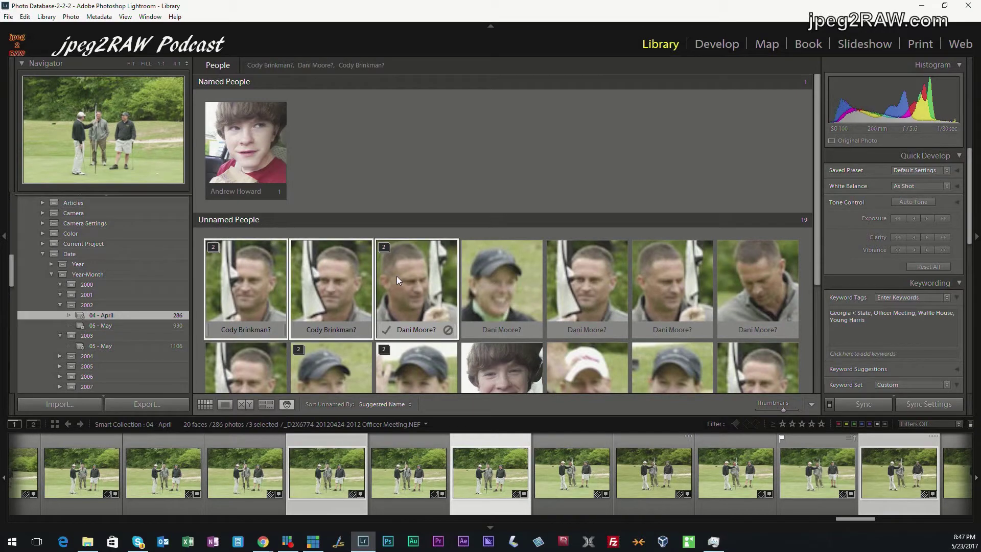
pyautogui.press('Delete')
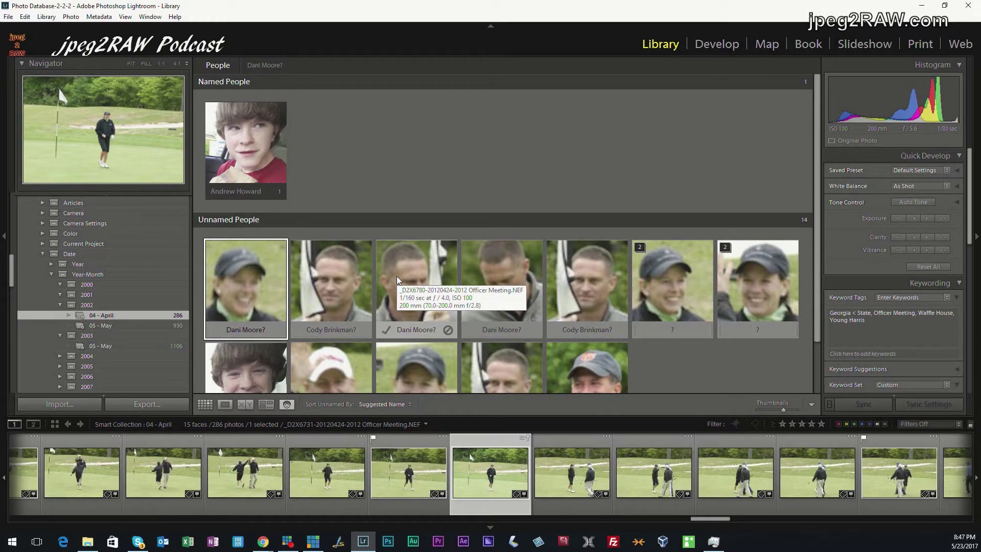
# Type names for the woman in the cap and the smiling man in the cap
pyautogui.click(242, 330)
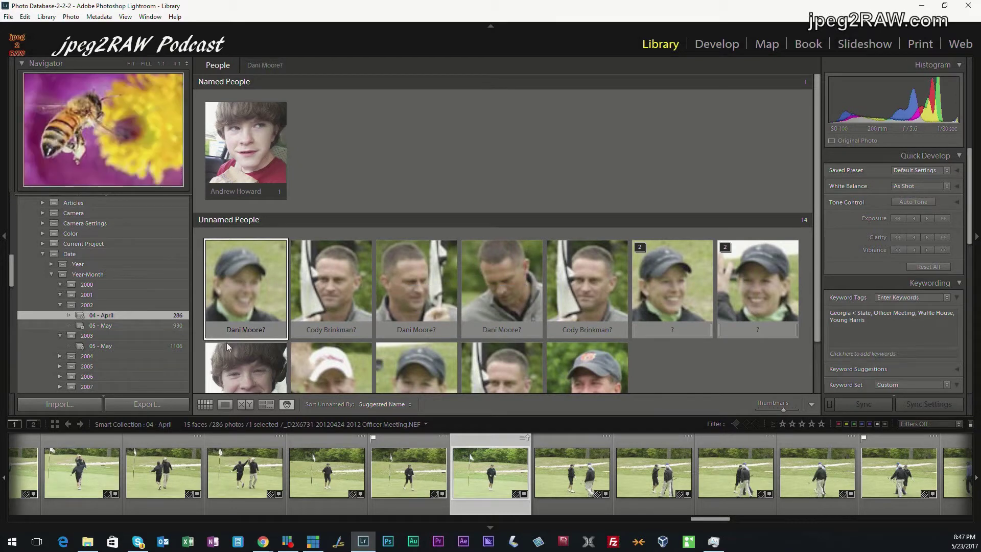
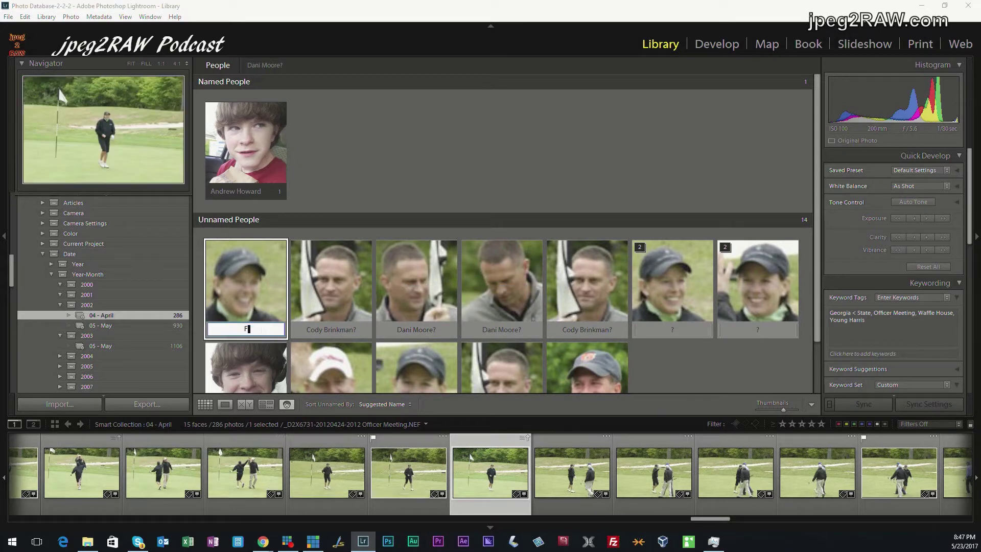
pyautogui.press('Return')
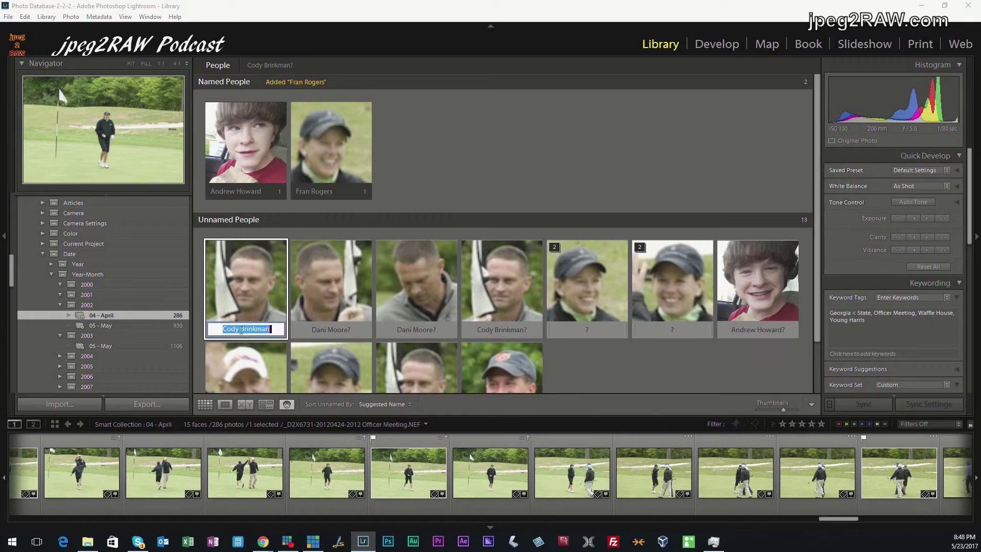
pyautogui.scroll(-2, 679, 360)
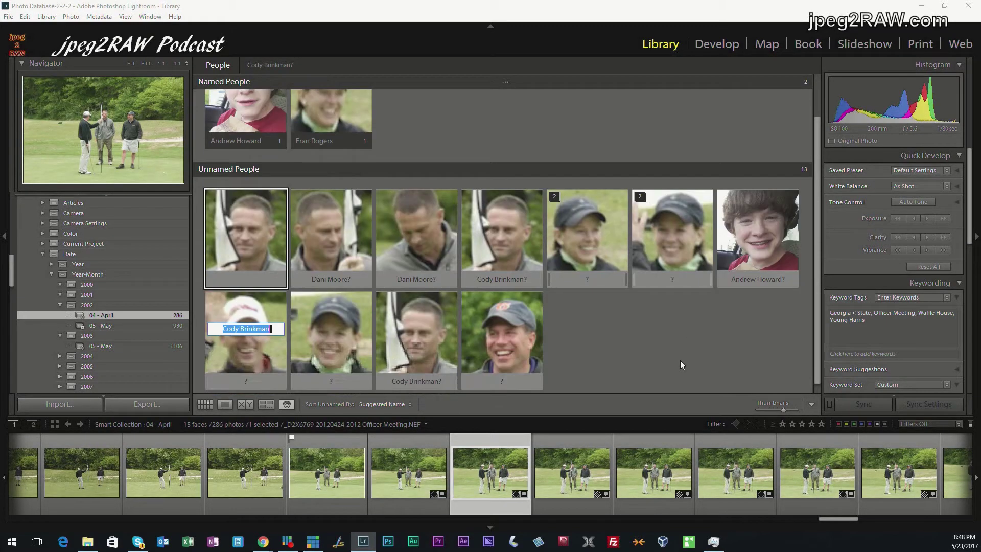
pyautogui.press('Escape')
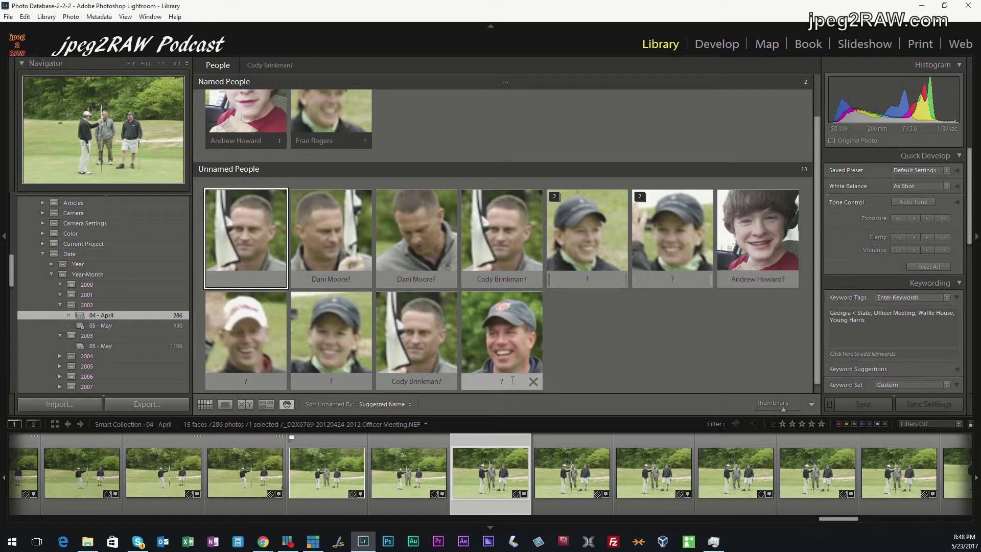
pyautogui.click(512, 381)
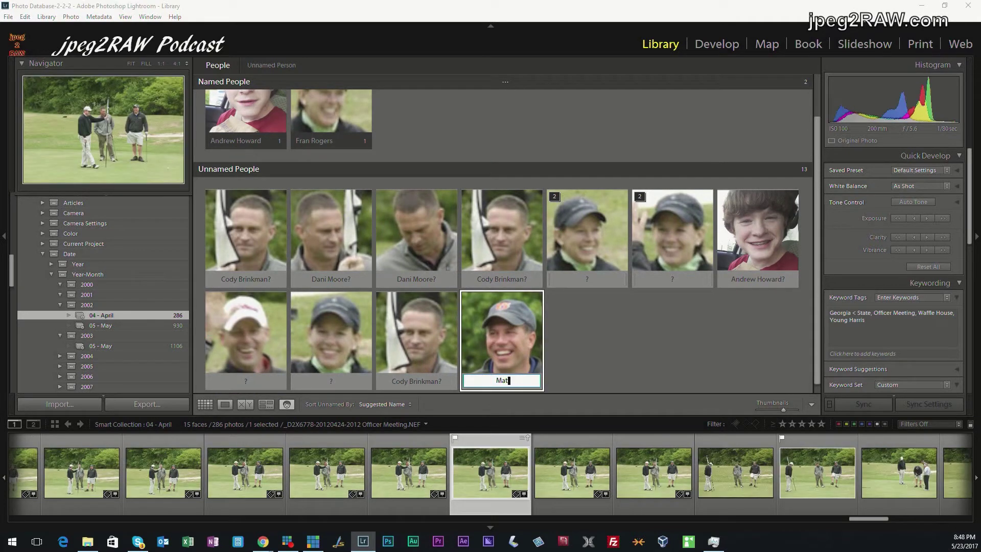
pyautogui.press('Return')
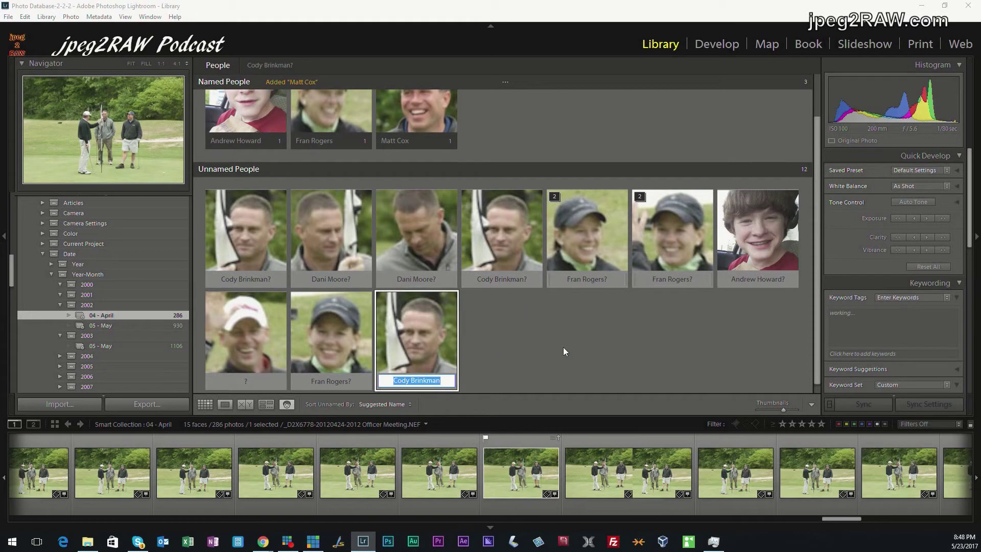
pyautogui.scroll(3, 563, 348)
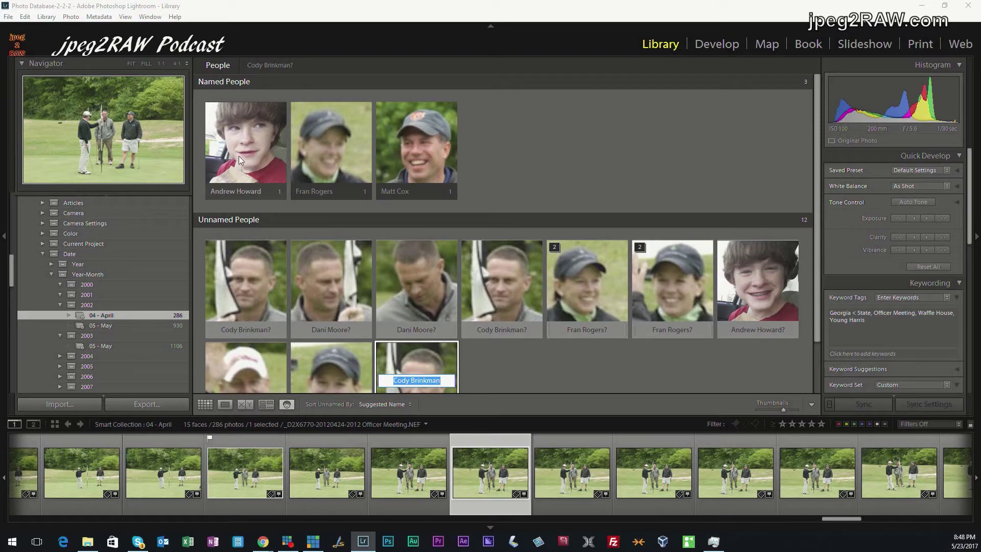
# Confirm the similar face on the boy's person page, then return to the People overview
pyautogui.doubleClick(258, 146)
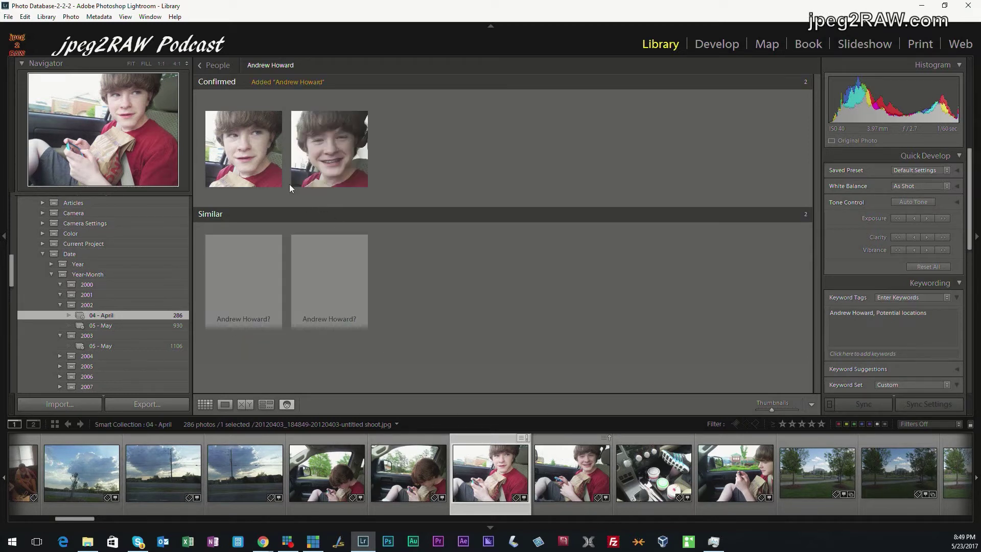
pyautogui.click(214, 68)
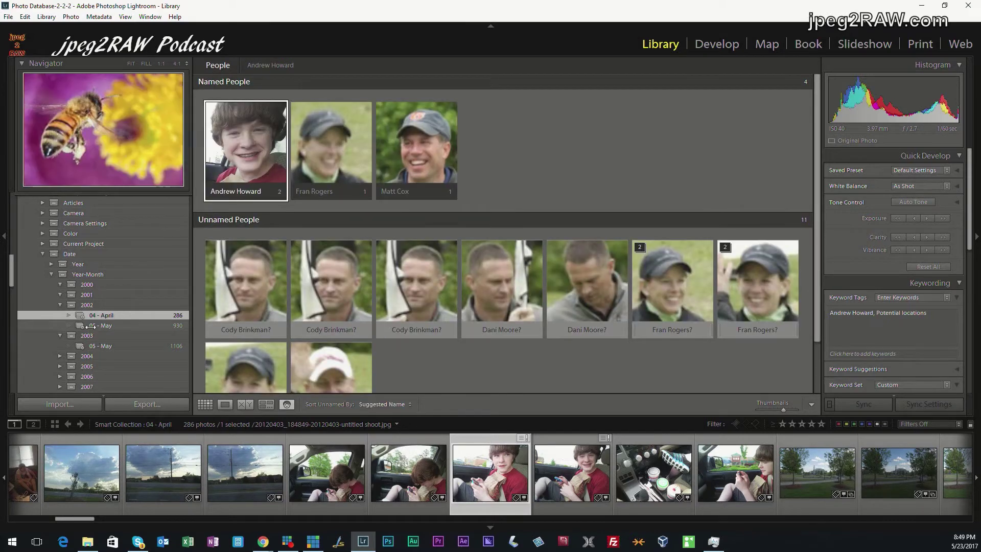
# In the 05 - May faces, name the girl in the top row using the suggested full name
pyautogui.click(100, 324)
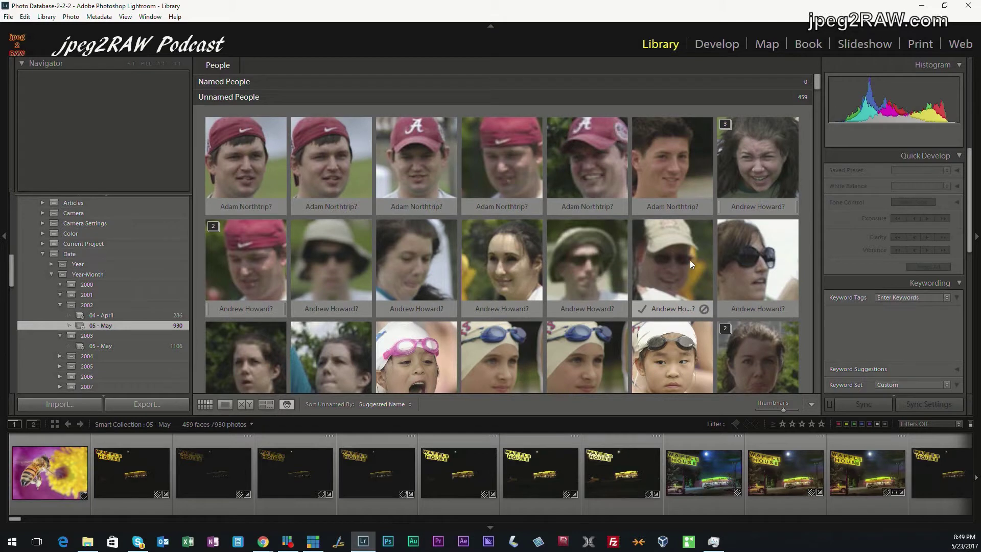
pyautogui.click(757, 206)
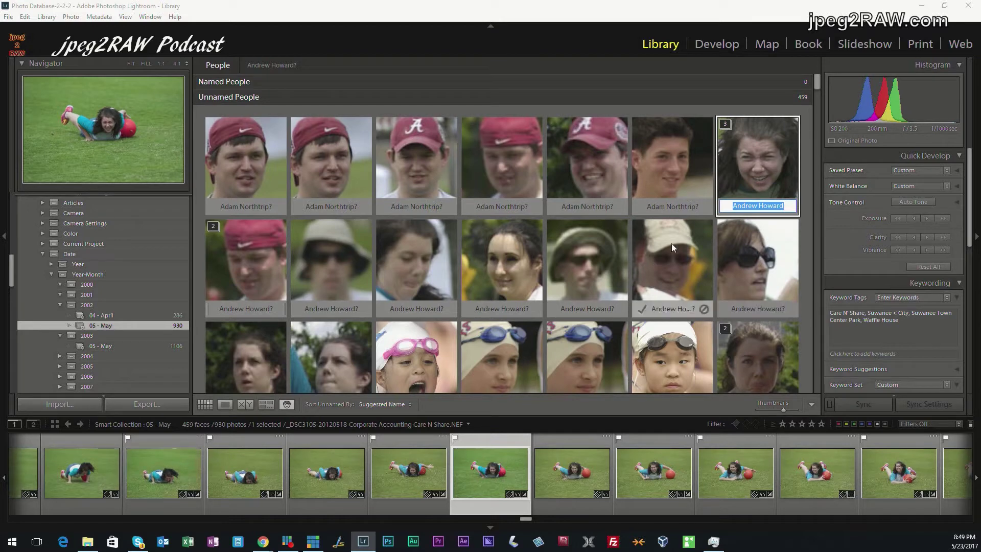
pyautogui.click(227, 67)
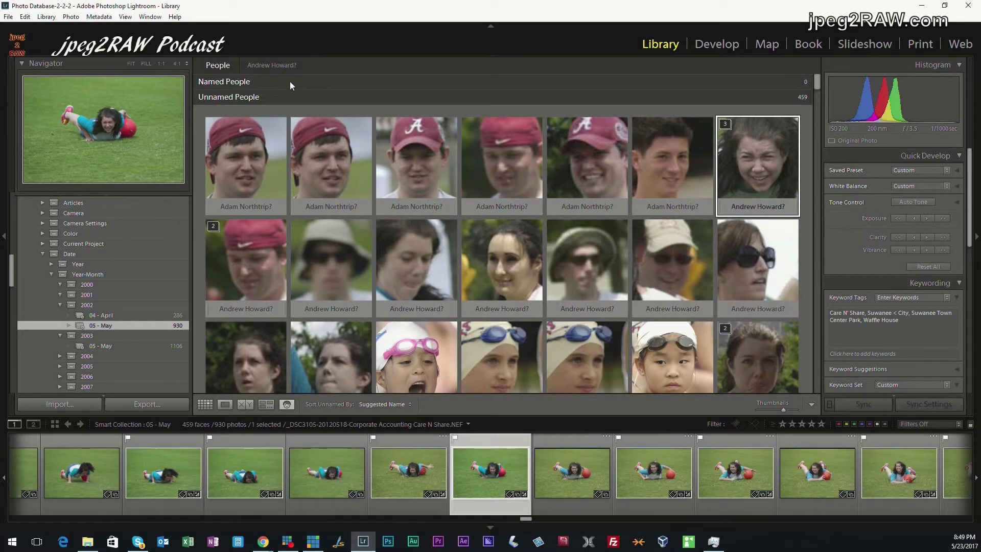
pyautogui.scroll(-3, 639, 289)
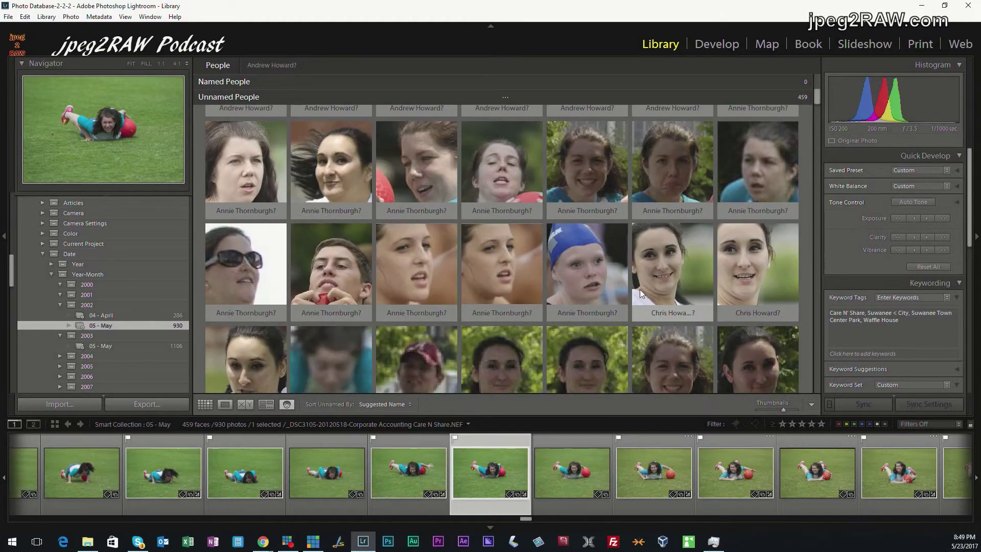
pyautogui.scroll(3, 640, 289)
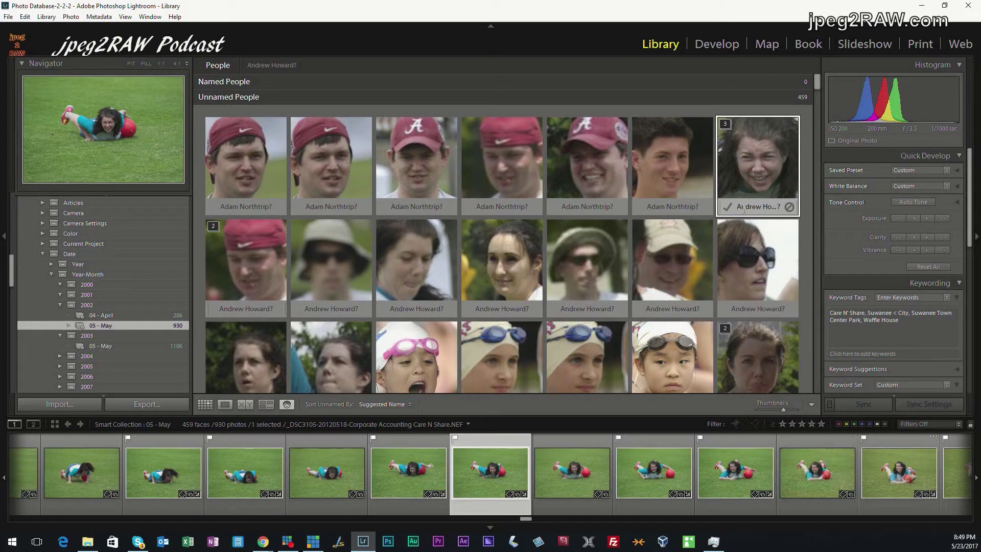
pyautogui.click(744, 207)
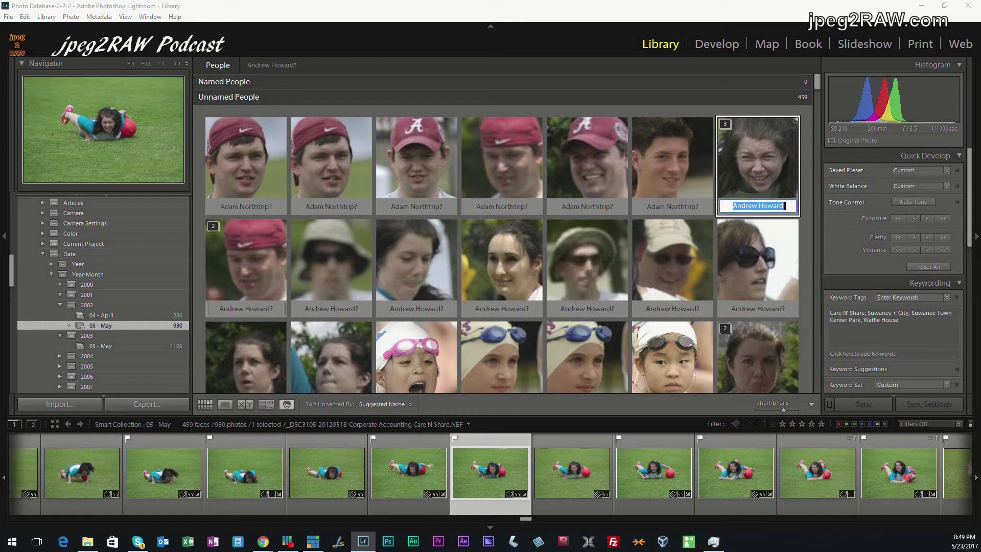
pyautogui.press('Return')
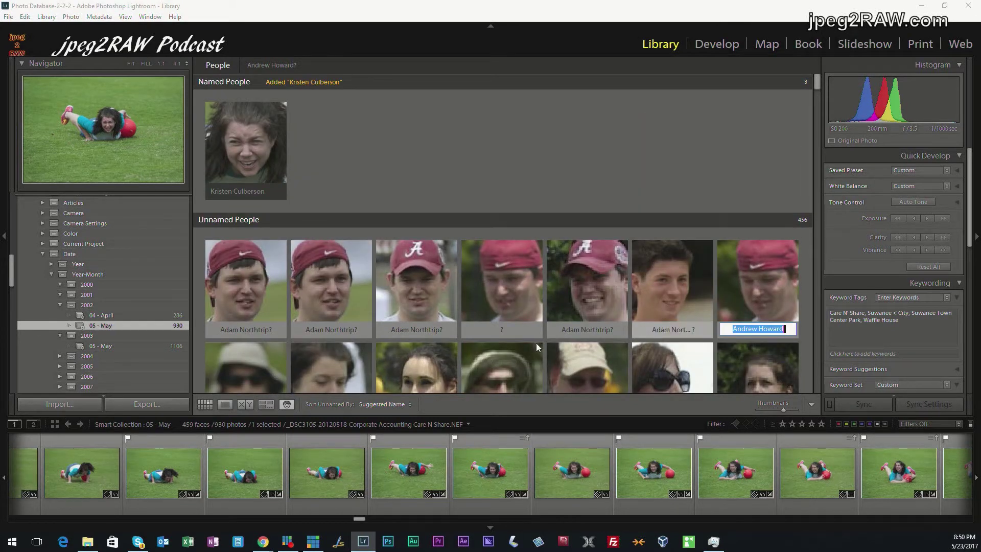
pyautogui.click(435, 333)
# Name the man in the Alabama cap and the red-capped man
pyautogui.click(434, 331)
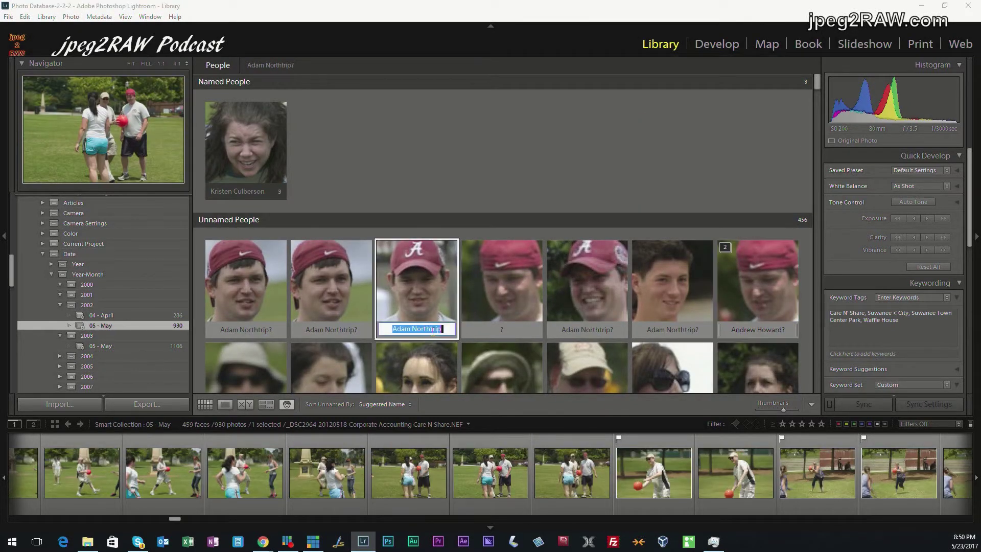
pyautogui.write('CJ')
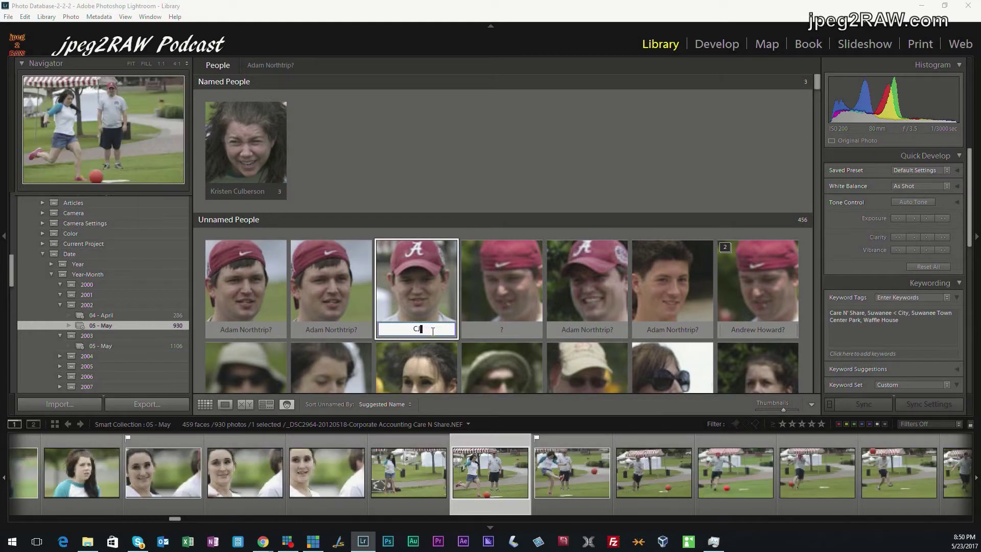
pyautogui.write(' E')
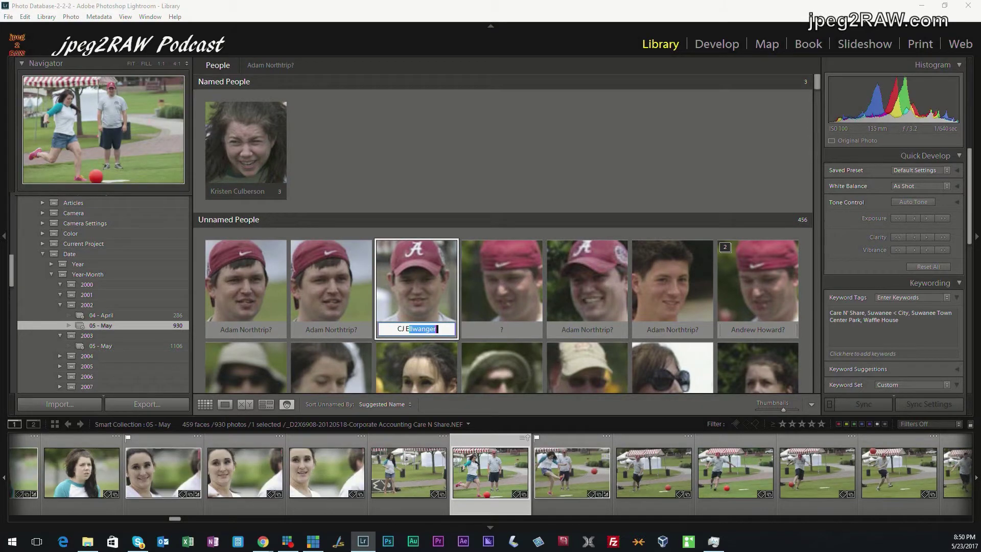
pyautogui.press('BackSpace')
pyautogui.press('BackSpace')
pyautogui.press('BackSpace')
pyautogui.press('BackSpace')
pyautogui.press('BackSpace')
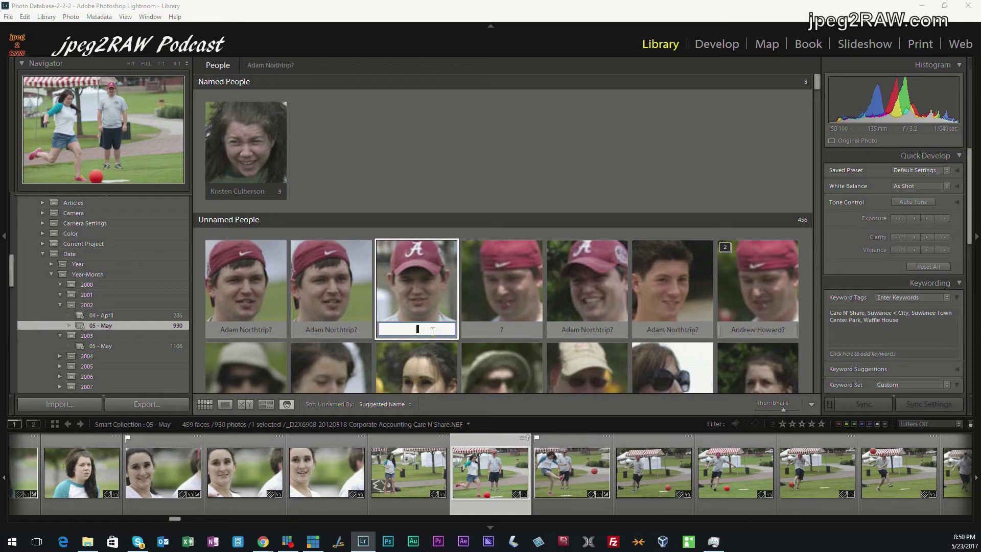
pyautogui.write('CJ')
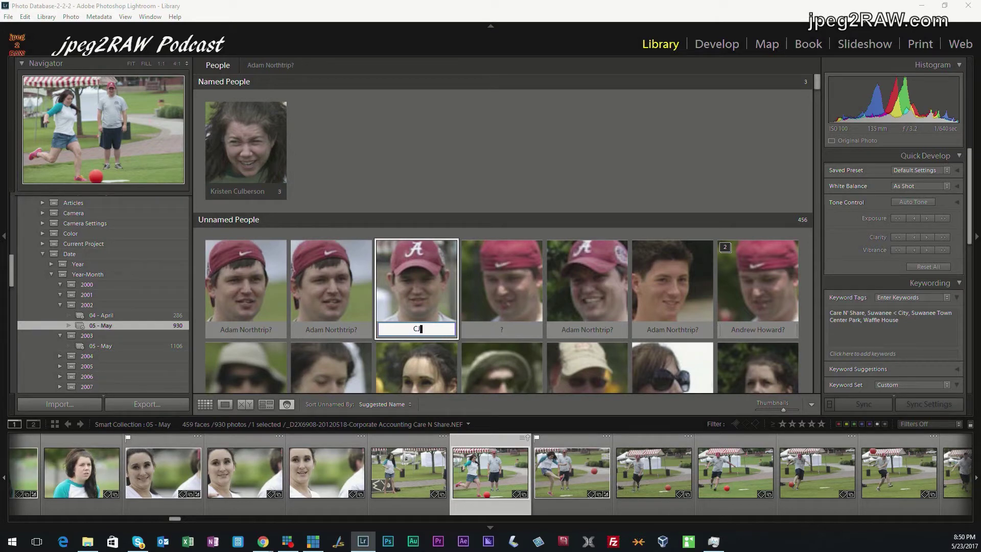
pyautogui.press('Return')
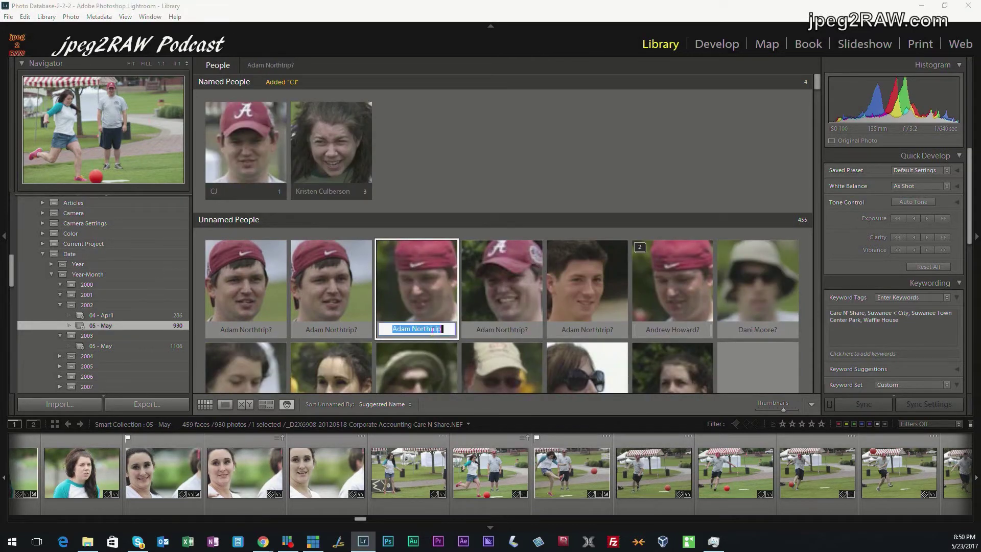
pyautogui.press('Down')
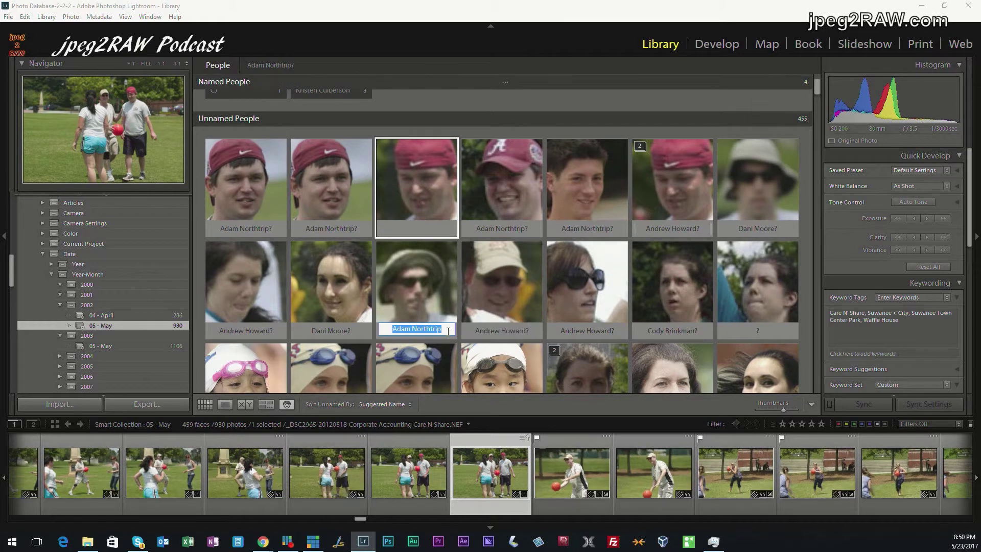
pyautogui.press('Return')
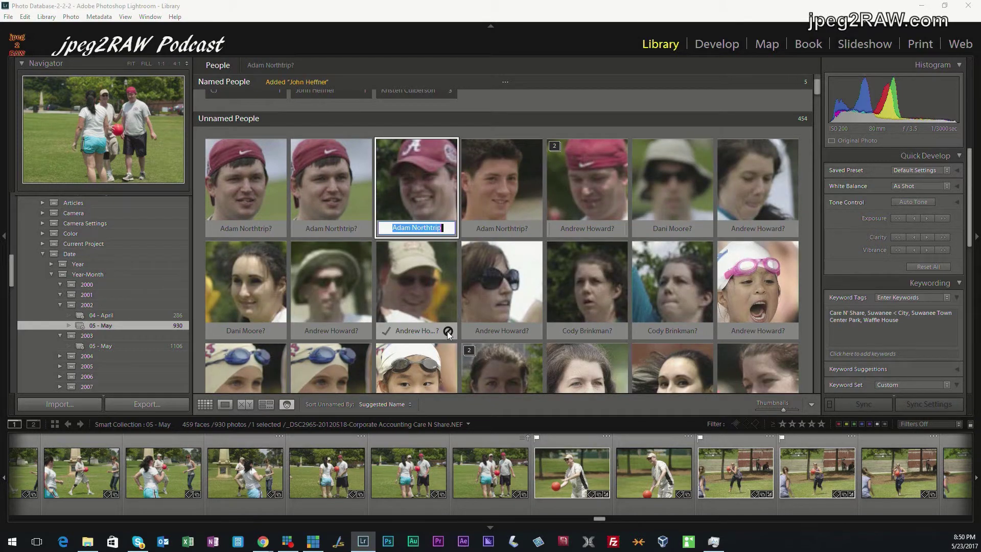
# Merge the red-capped man into the Alabama-cap man's name and name the sun-hat face
pyautogui.scroll(2, 434, 225)
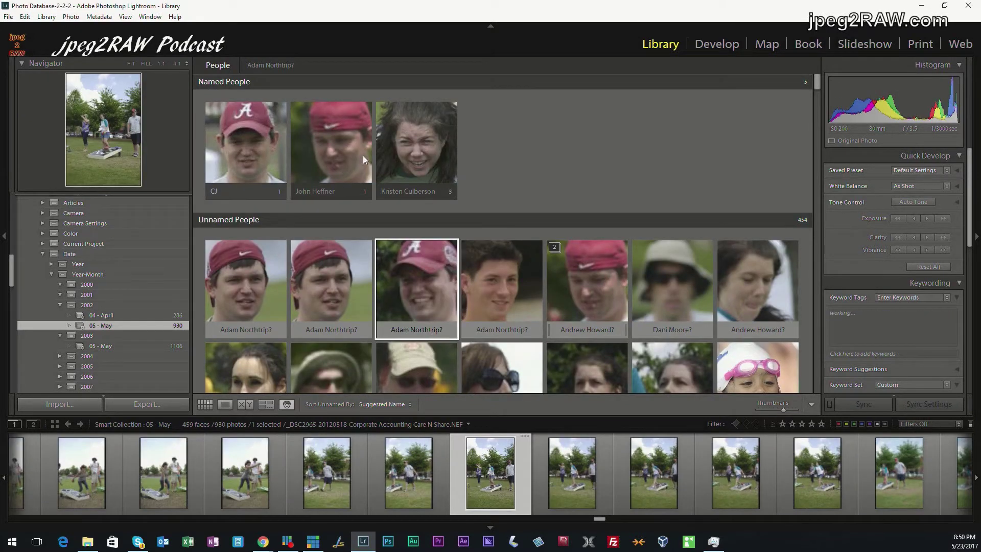
pyautogui.click(321, 191)
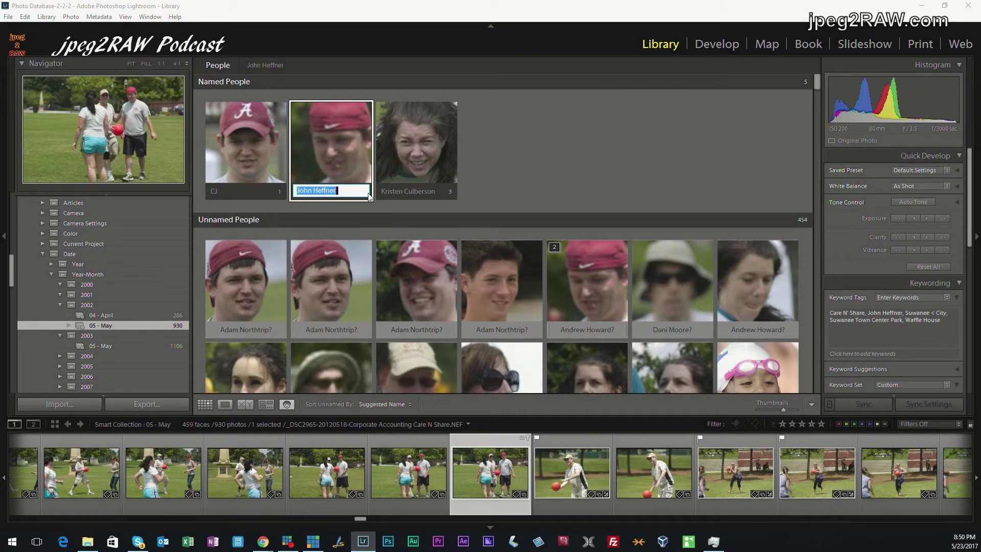
pyautogui.write('CJ')
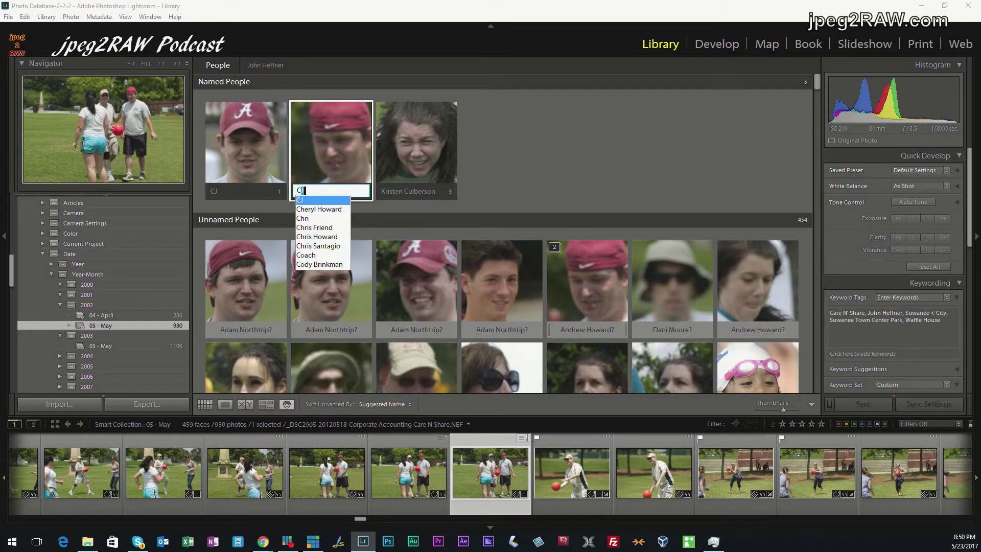
pyautogui.press('Return')
pyautogui.click(368, 196)
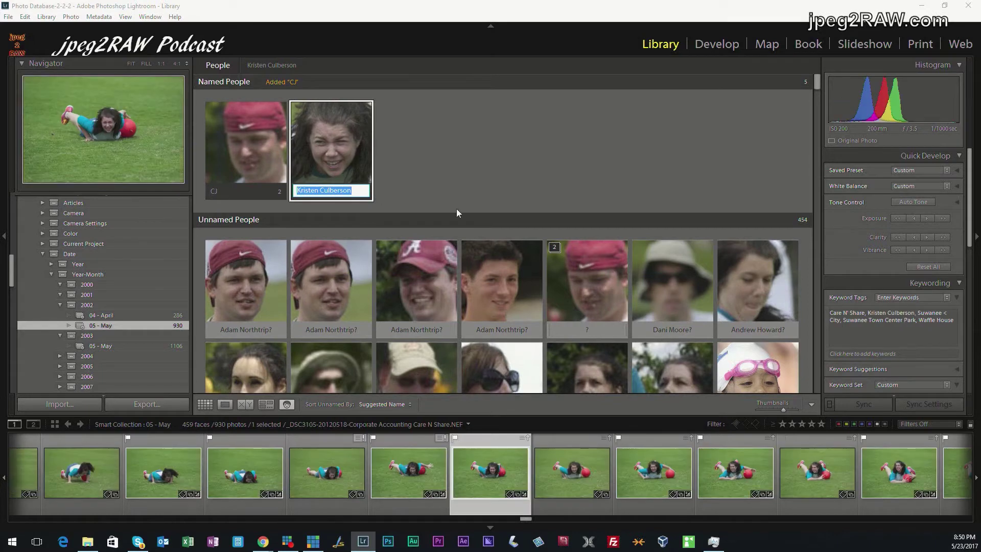
pyautogui.click(672, 331)
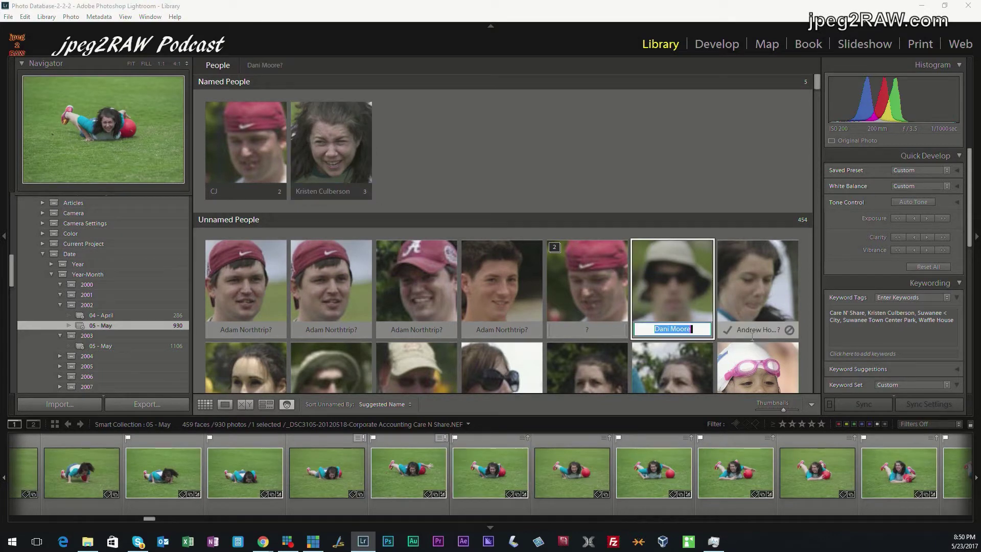
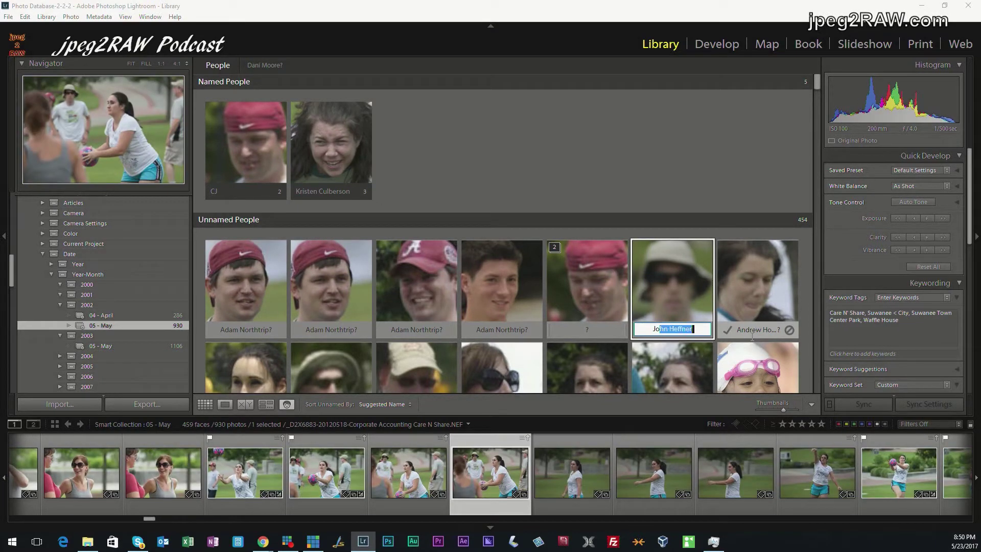
pyautogui.press('Return')
pyautogui.click(665, 304)
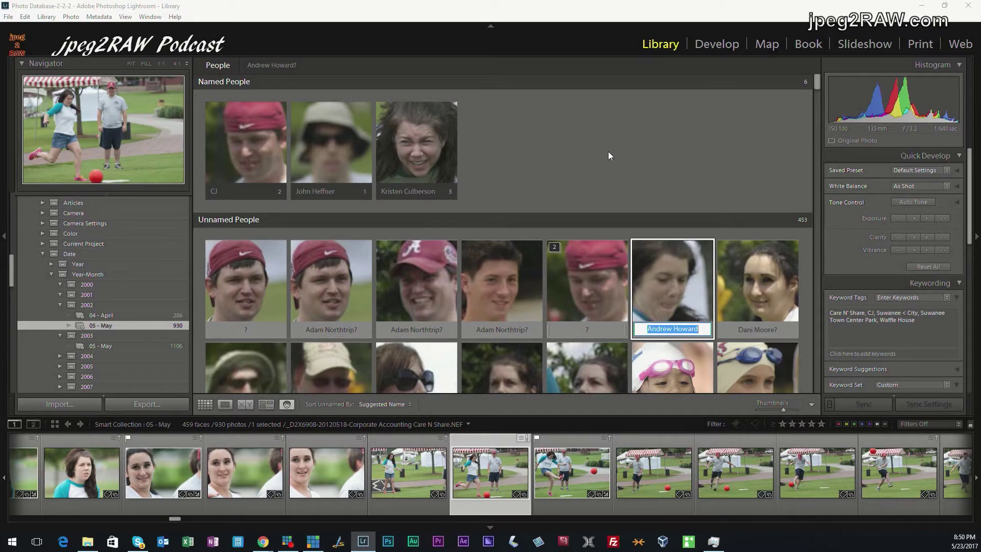
# Open the named girl's person page showing 3 confirmed faces and 75 similar suggestions
pyautogui.click(582, 146)
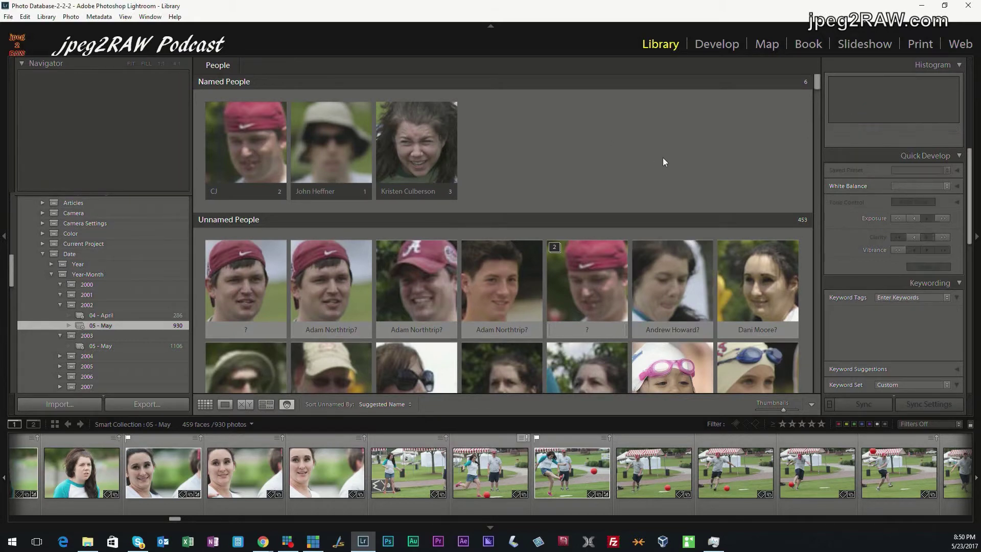
pyautogui.doubleClick(425, 149)
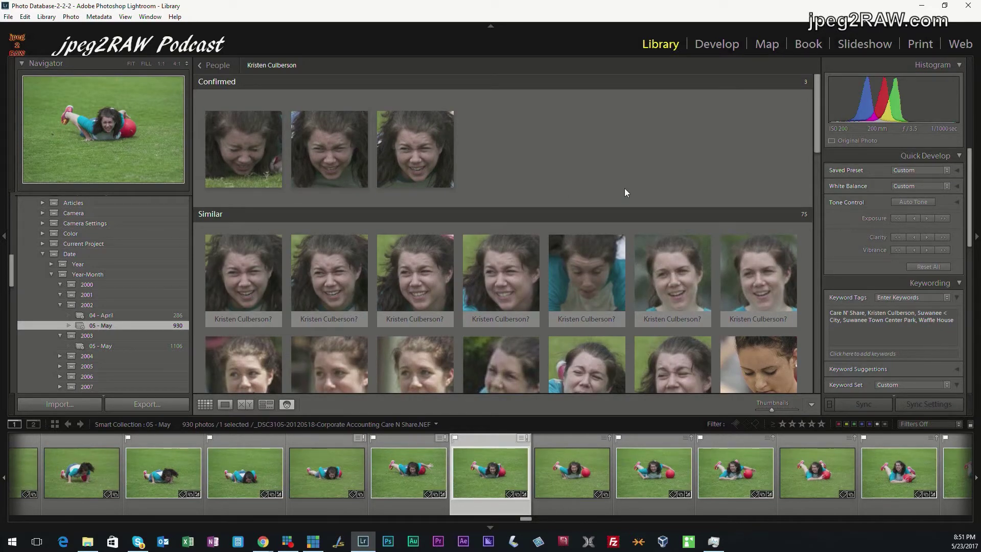
pyautogui.click(210, 65)
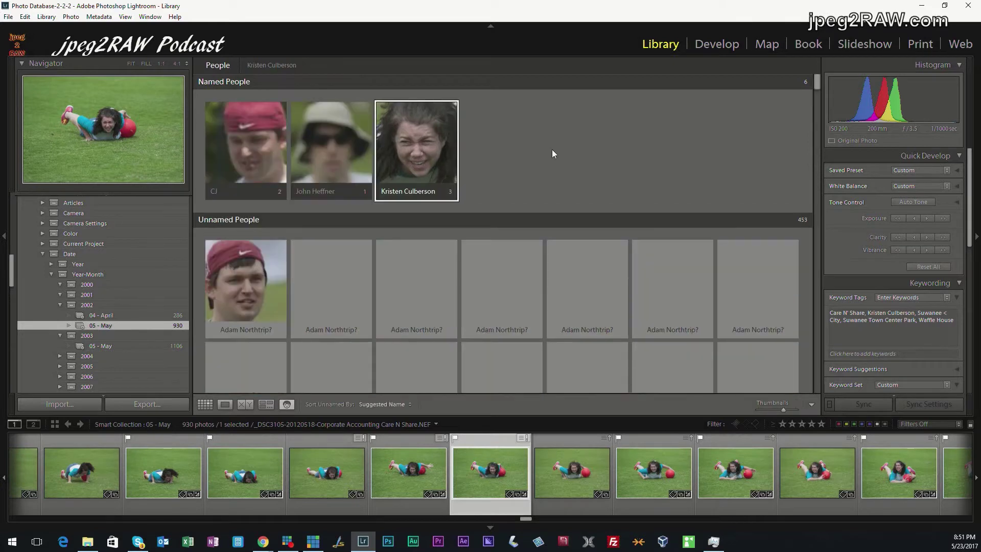
pyautogui.scroll(-10, 489, 287)
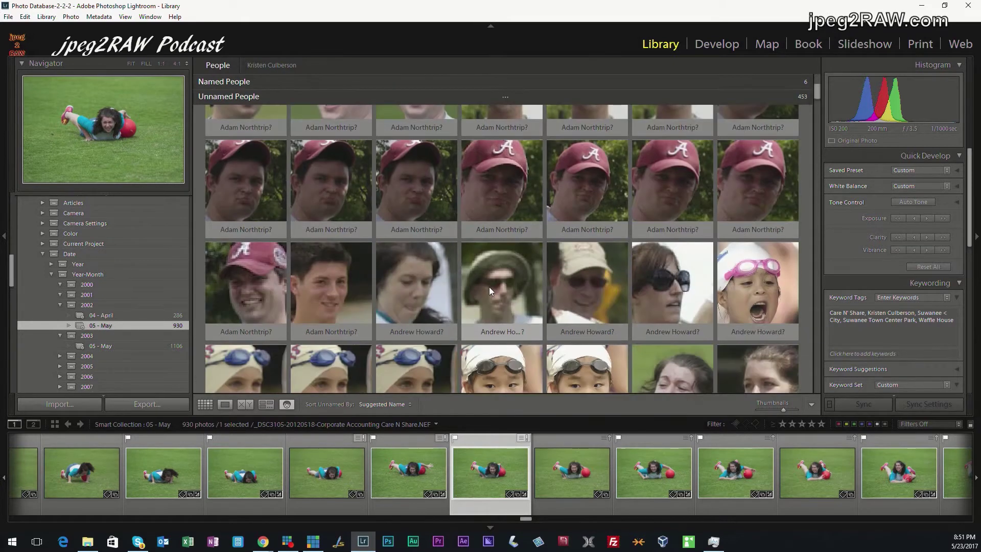
pyautogui.scroll(-2, 488, 287)
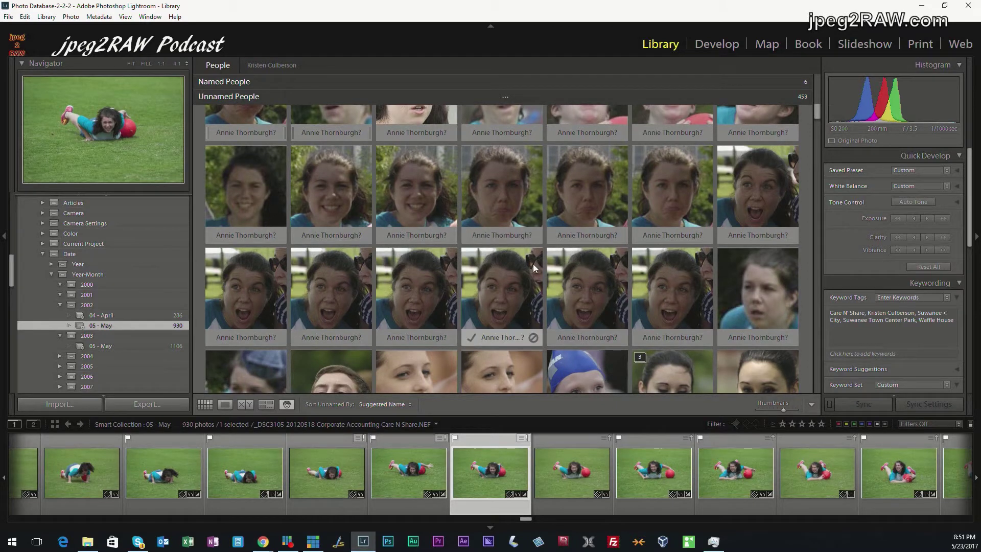
pyautogui.scroll(12, 514, 243)
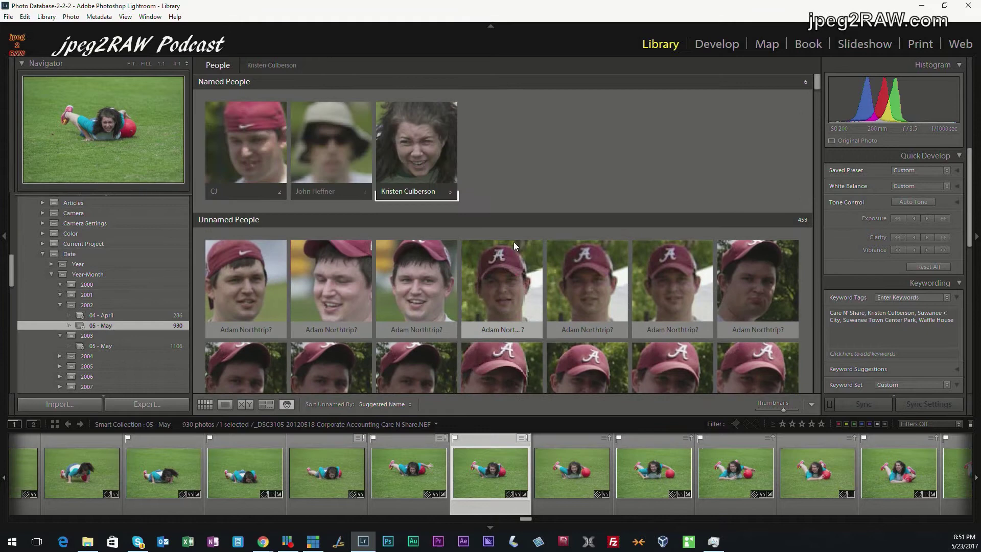
pyautogui.doubleClick(430, 148)
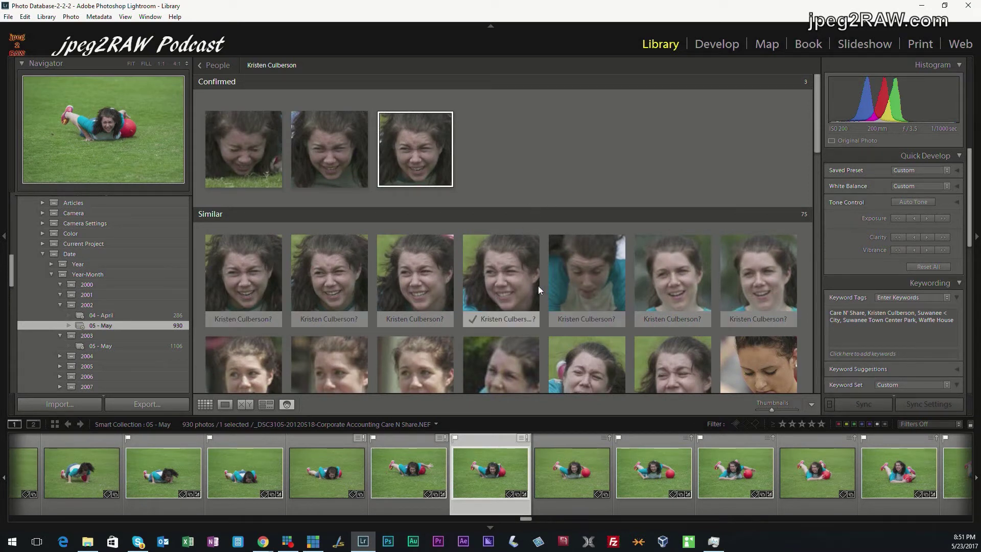
# Confirm the first 13 similar faces as the girl
pyautogui.click(246, 285)
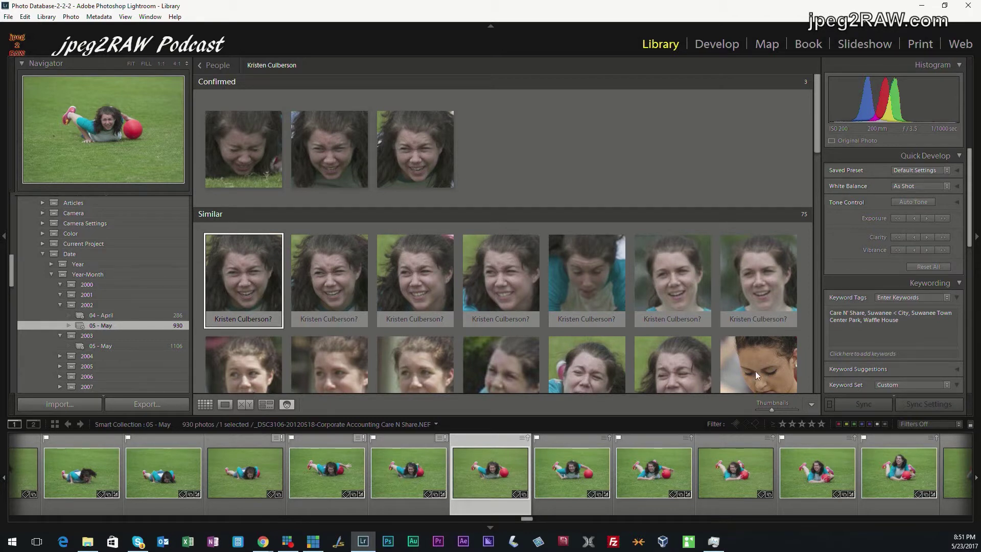
pyautogui.keyDown('shift'); pyautogui.click(688, 370); pyautogui.keyUp('shift')
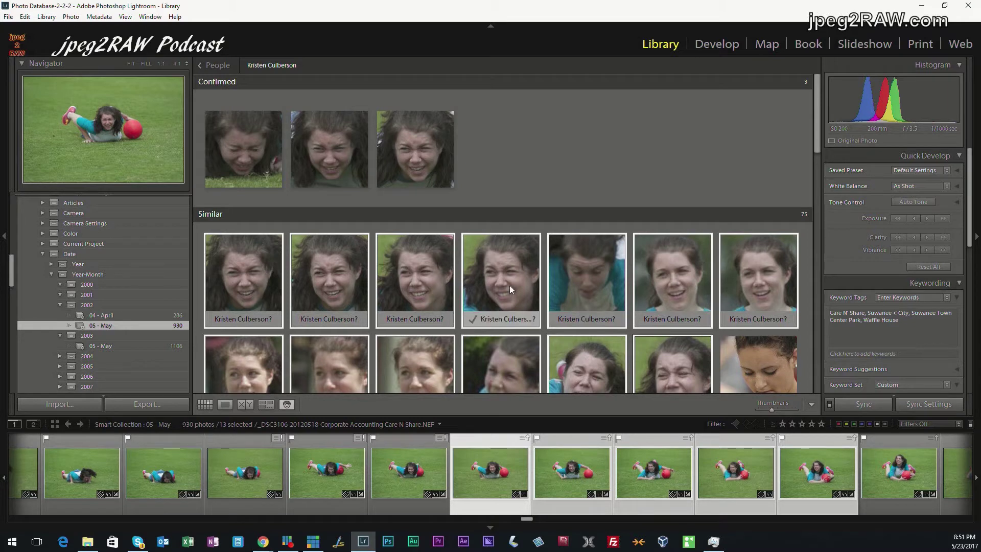
pyautogui.click(470, 320)
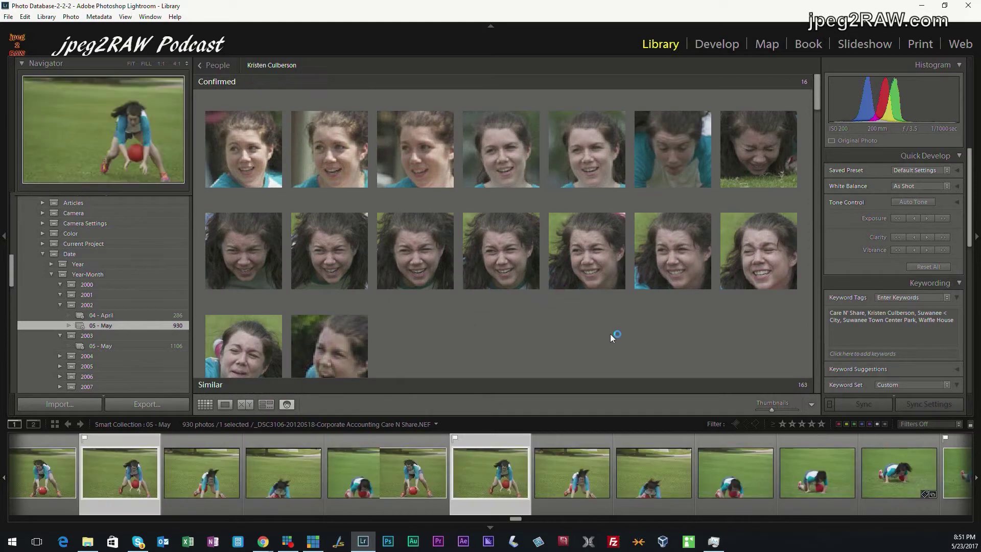
# Confirm a further 41 matching suggested faces as the girl
pyautogui.scroll(-2, 611, 332)
pyautogui.scroll(-2, 612, 332)
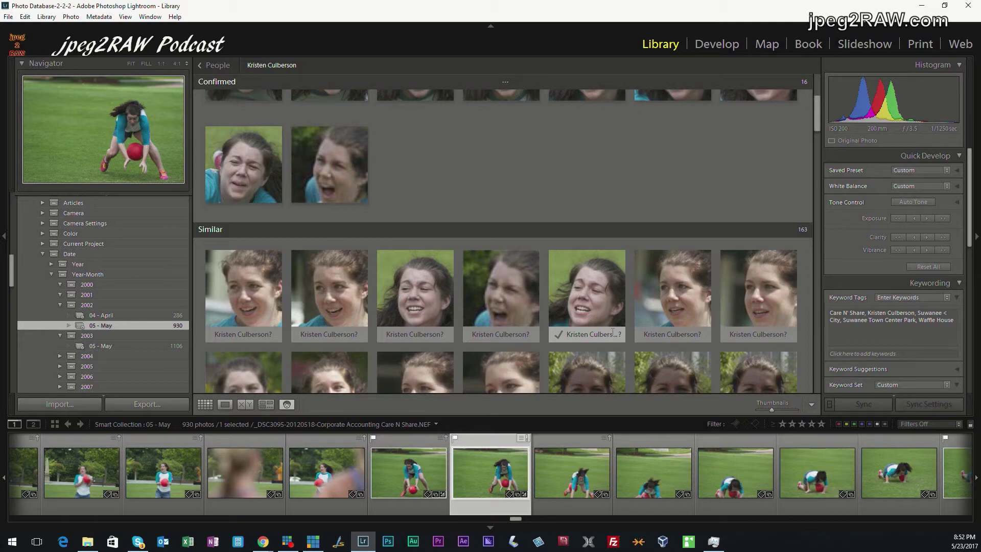
pyautogui.scroll(-3, 612, 314)
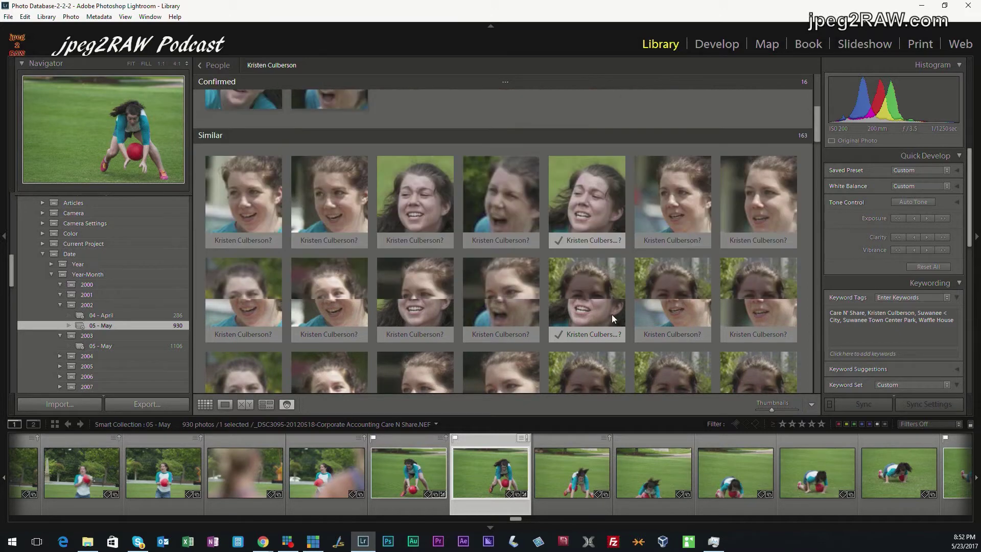
pyautogui.scroll(-4, 612, 314)
pyautogui.scroll(2, 612, 314)
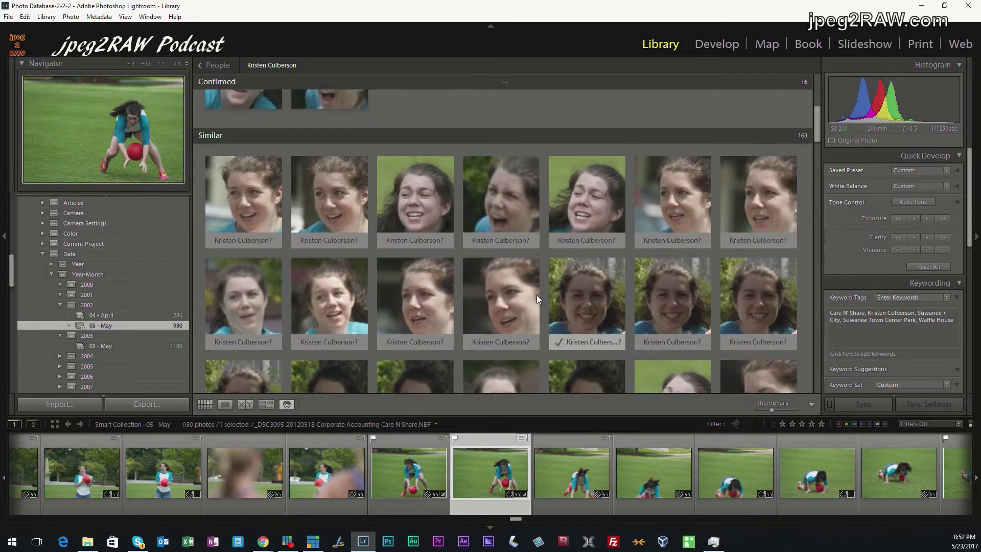
pyautogui.click(279, 205)
pyautogui.scroll(-5, 542, 307)
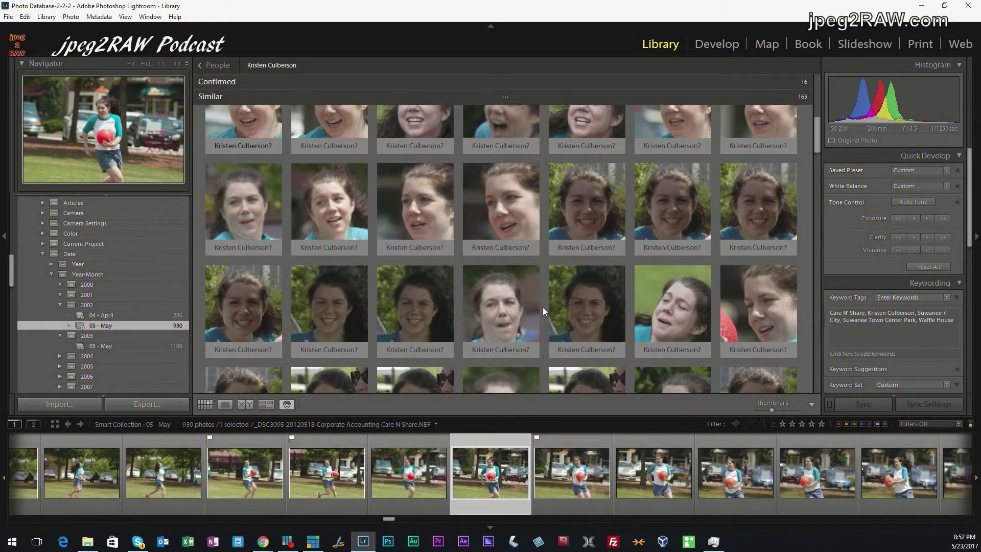
pyautogui.scroll(-3, 542, 307)
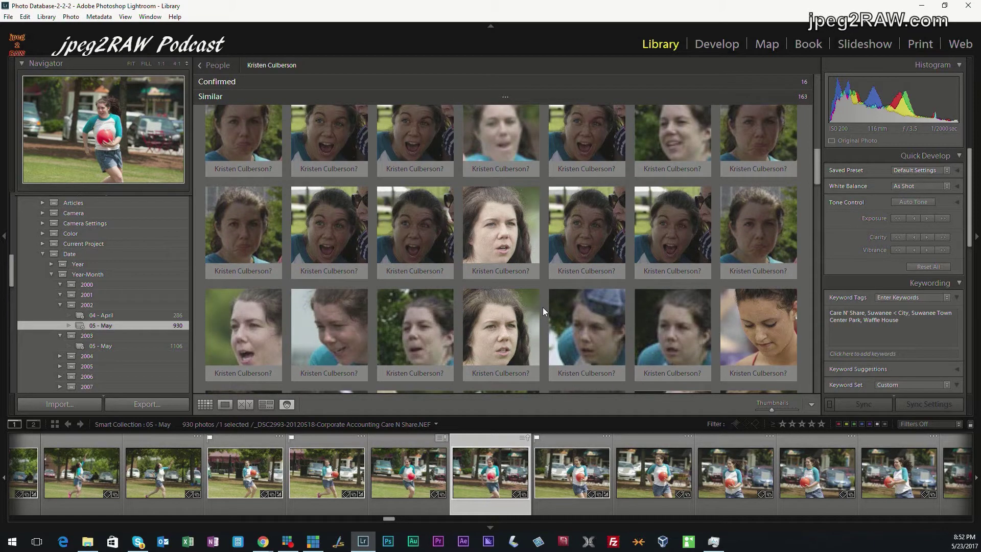
pyautogui.moveTo(590, 355)
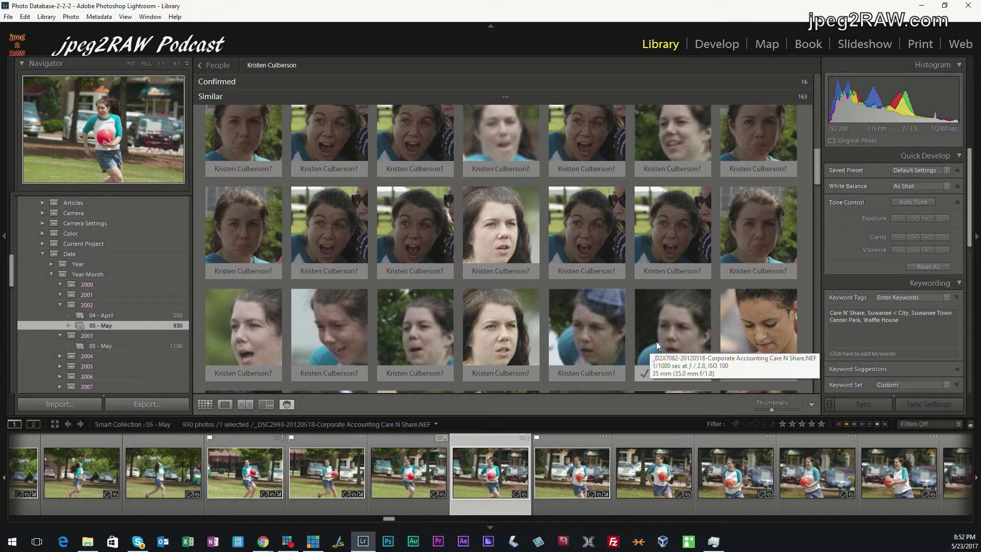
pyautogui.keyDown('shift'); pyautogui.click(671, 340); pyautogui.keyUp('shift')
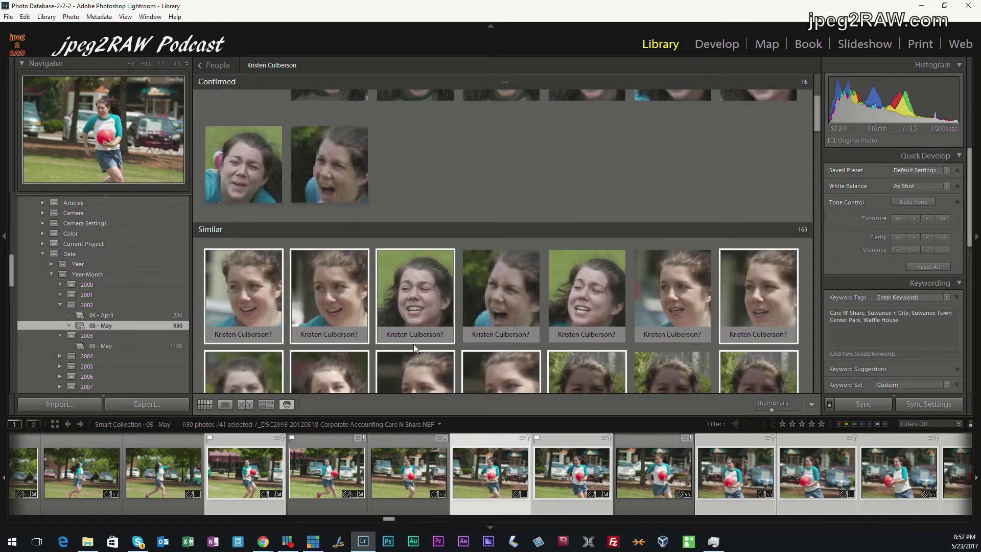
pyautogui.click(216, 334)
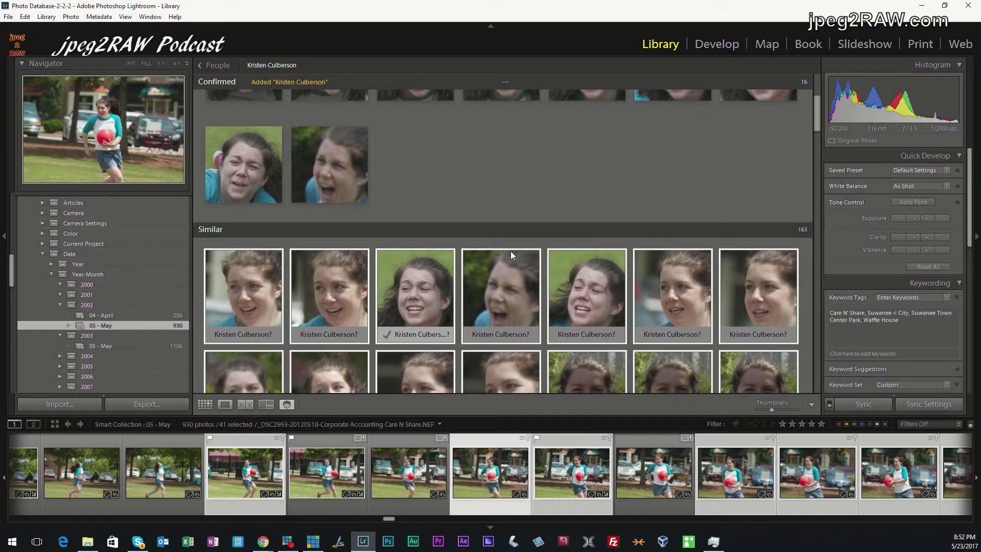
# Confirm eleven more matching faces plus one single face, reaching 69 confirmed
pyautogui.click(520, 240)
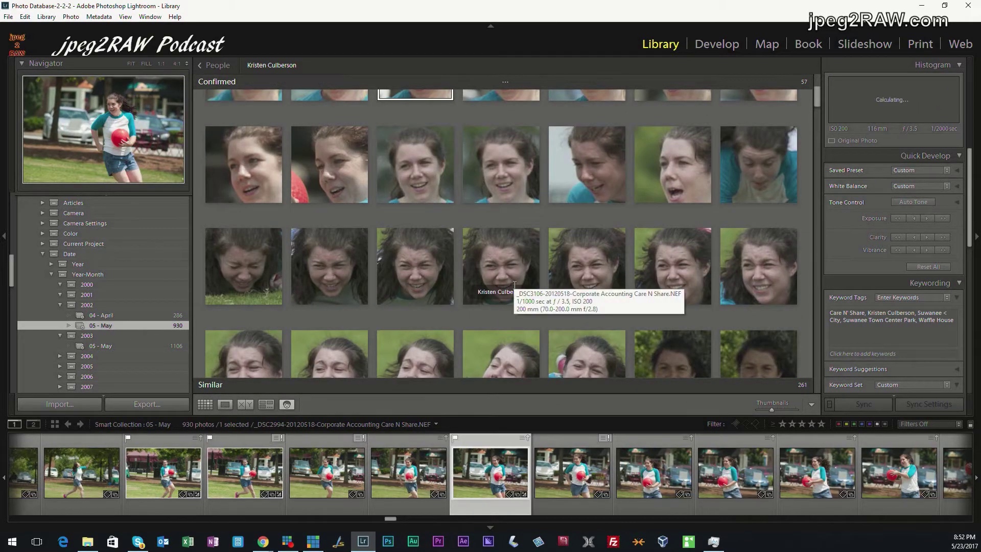
pyautogui.scroll(-6, 513, 284)
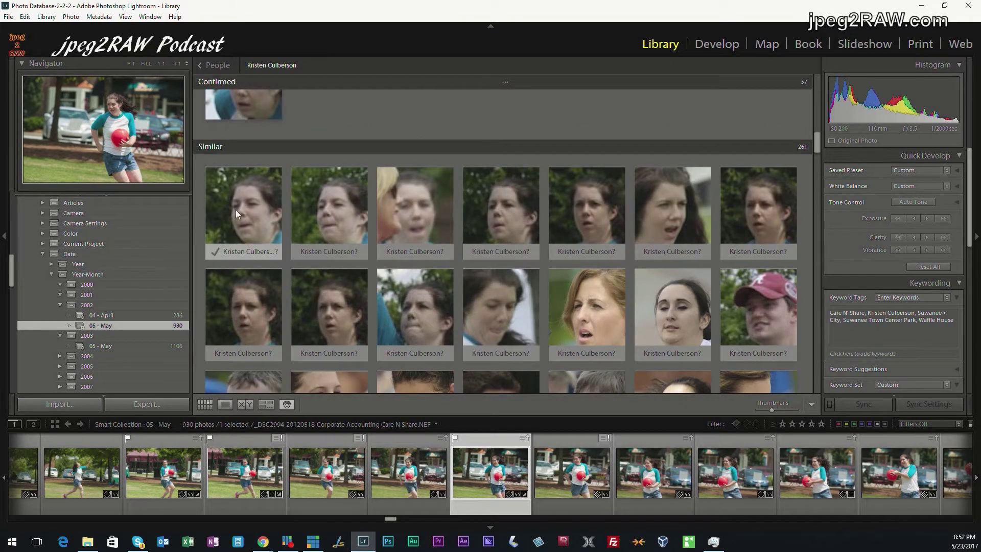
pyautogui.click(234, 211)
pyautogui.keyDown('shift'); pyautogui.click(502, 321); pyautogui.keyUp('shift')
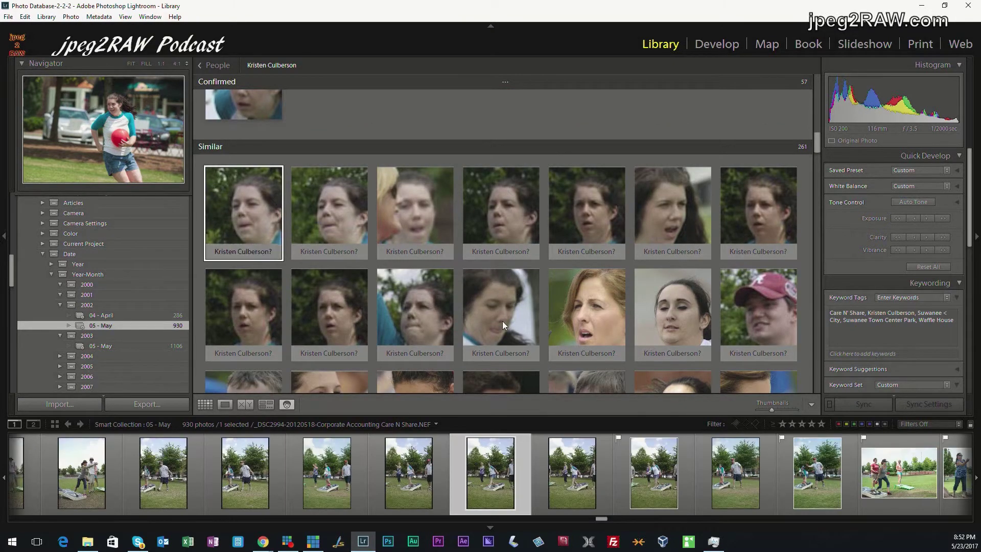
pyautogui.click(473, 353)
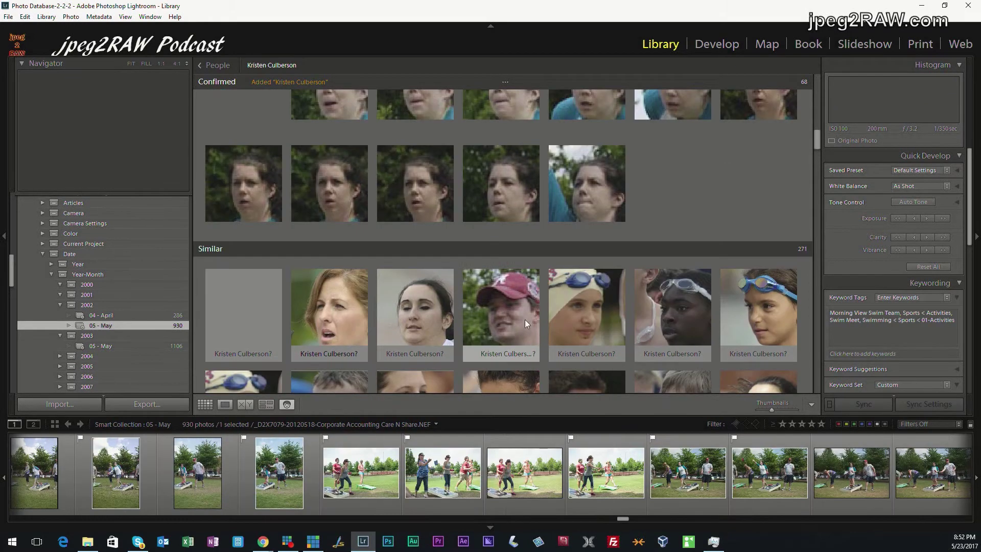
pyautogui.click(217, 354)
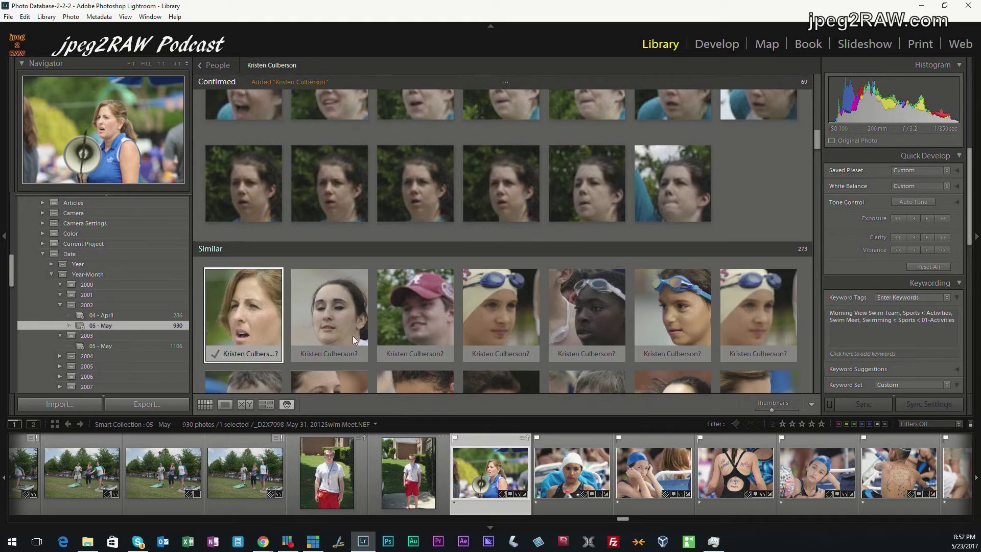
# Confirm two more matching faces for the girl and inspect a blurry suggestion
pyautogui.scroll(-3, 531, 306)
pyautogui.scroll(-2, 532, 309)
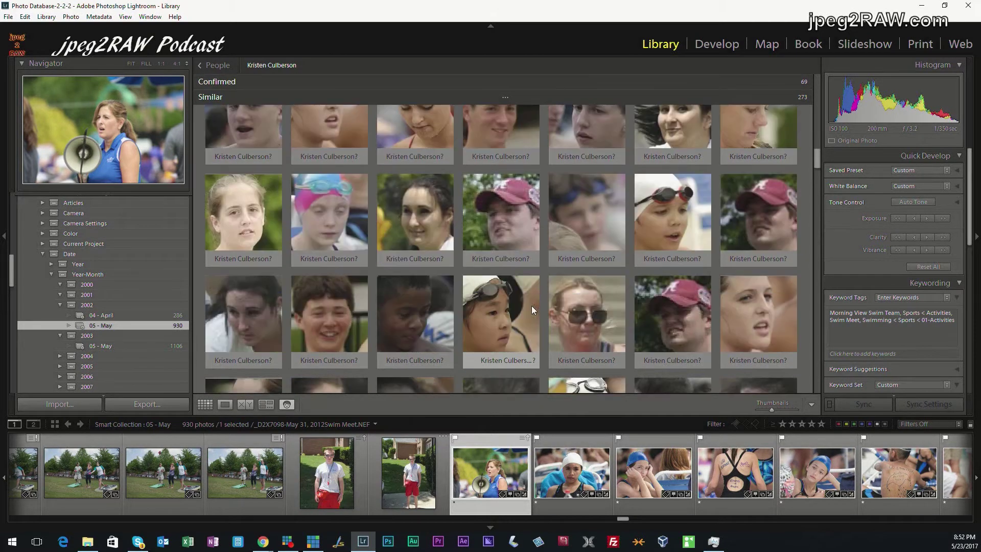
pyautogui.scroll(3, 531, 306)
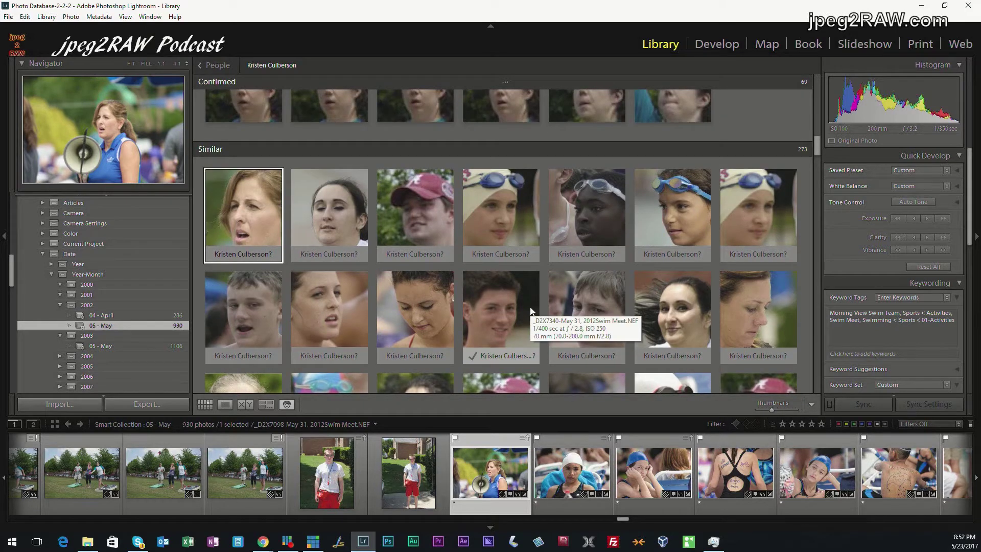
pyautogui.scroll(-2, 529, 307)
pyautogui.scroll(-2, 529, 307)
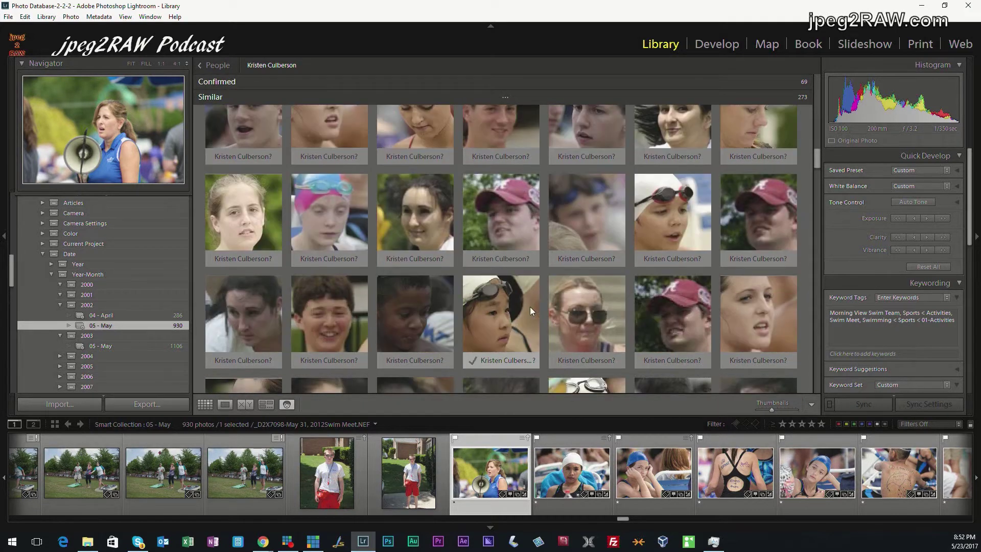
pyautogui.scroll(-3, 529, 306)
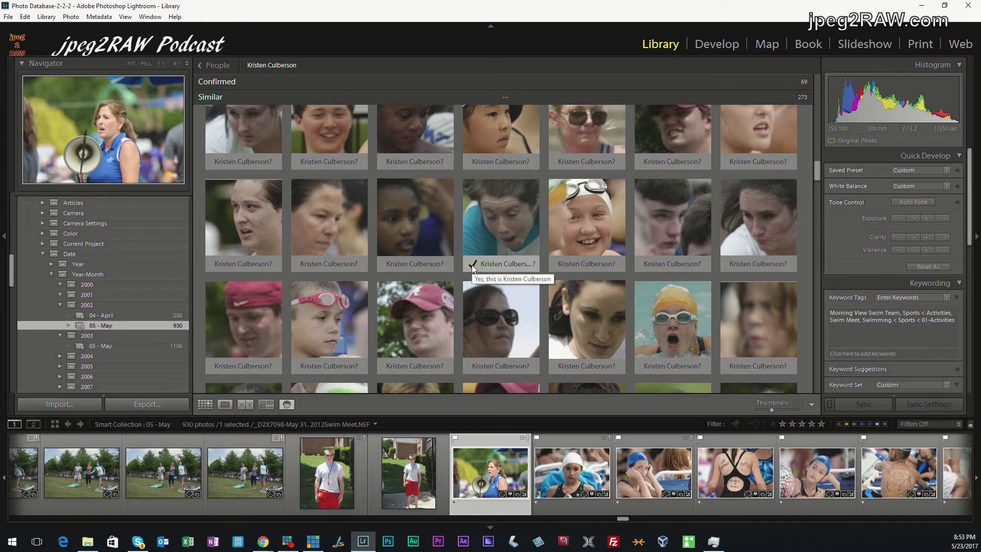
pyautogui.click(471, 264)
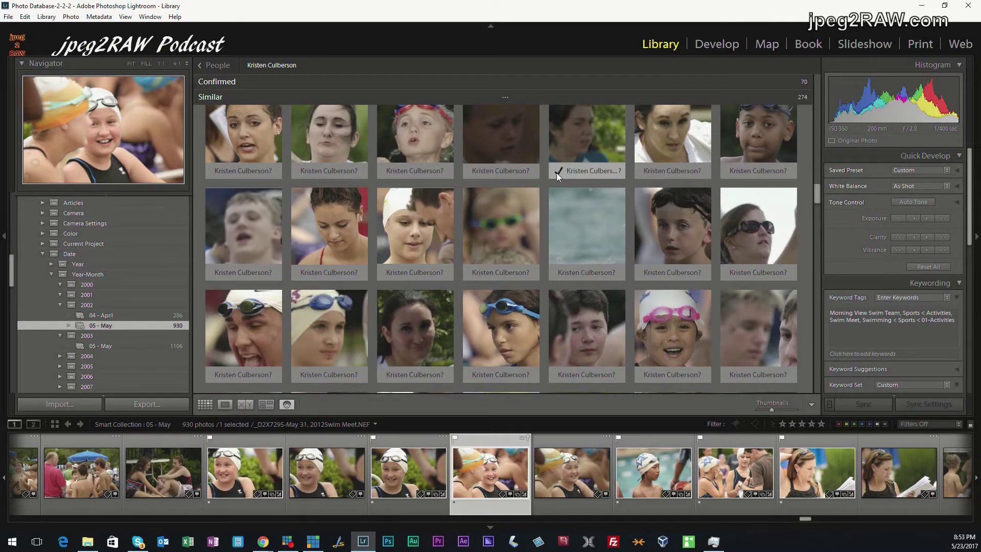
pyautogui.click(556, 173)
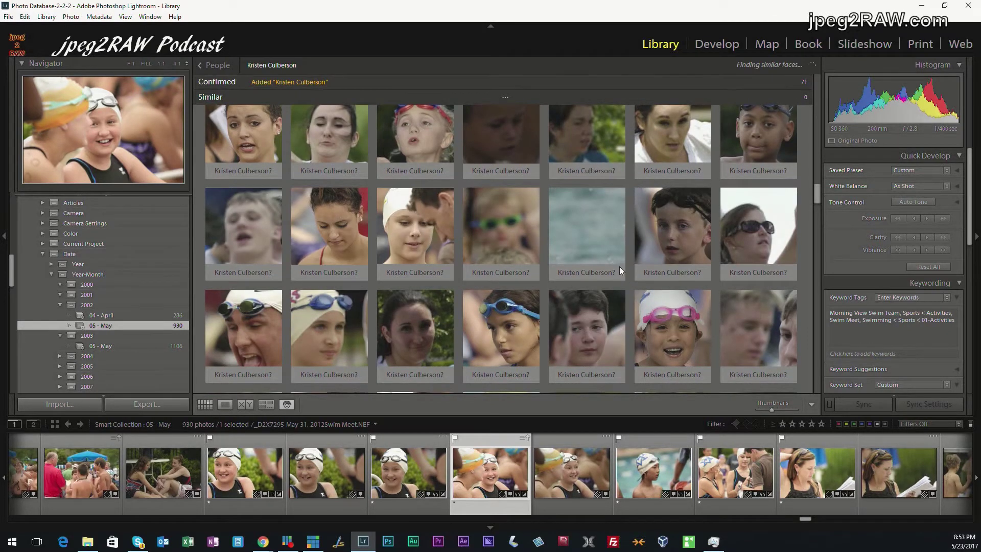
pyautogui.click(619, 266)
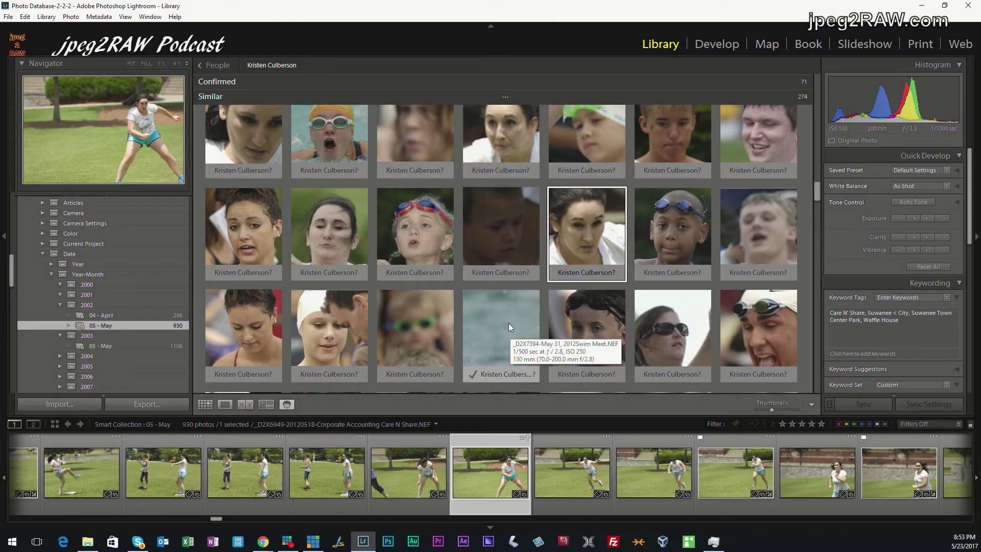
pyautogui.click(496, 334)
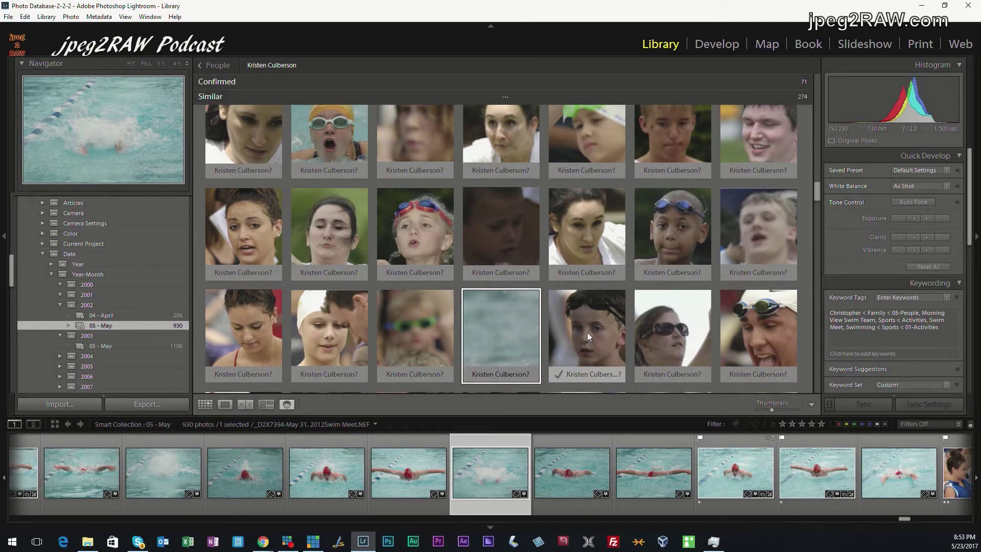
# Confirm a third face, then go back to the People overview at Named People
pyautogui.scroll(-3, 587, 332)
pyautogui.moveTo(587, 332)
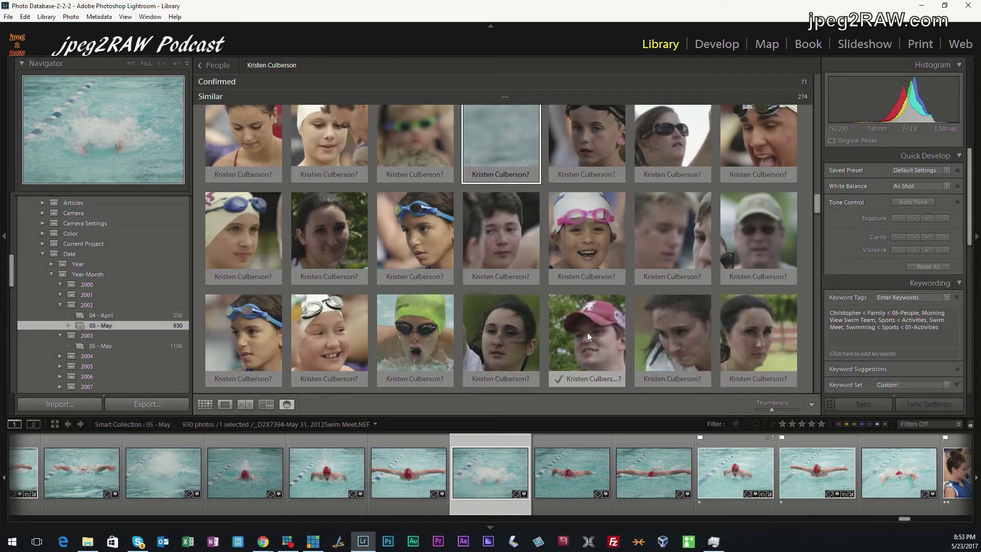
pyautogui.scroll(-3, 587, 332)
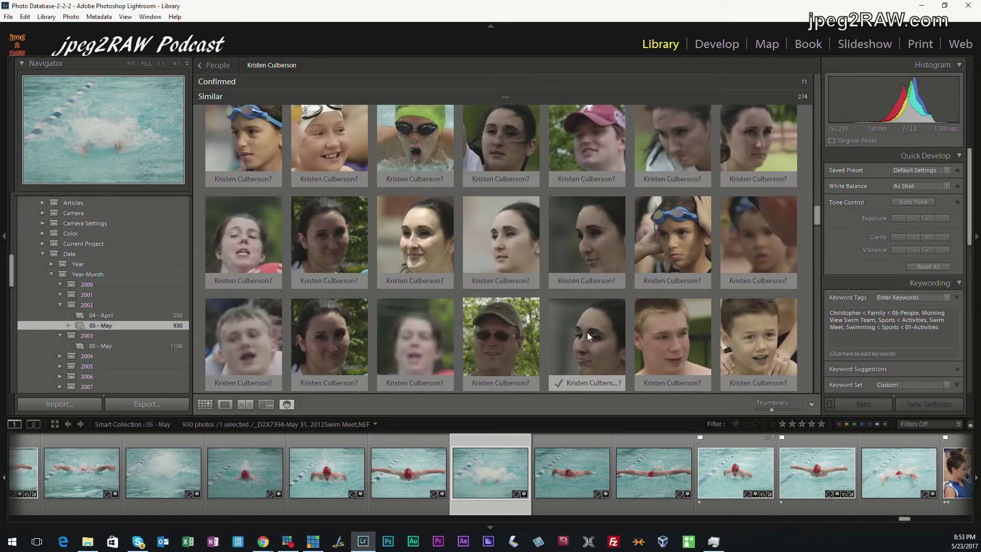
pyautogui.scroll(-2, 587, 332)
pyautogui.click(386, 282)
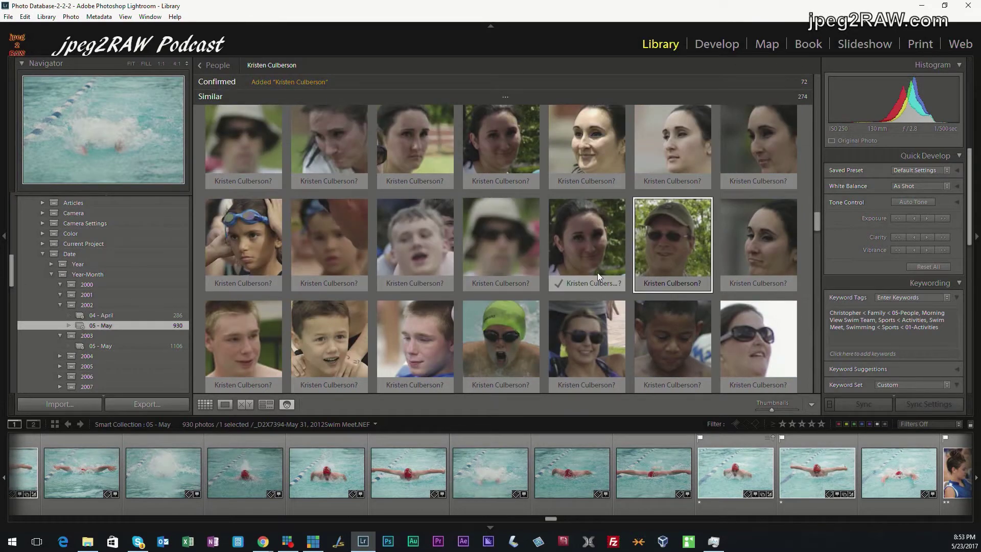
pyautogui.click(214, 65)
pyautogui.scroll(10, 431, 334)
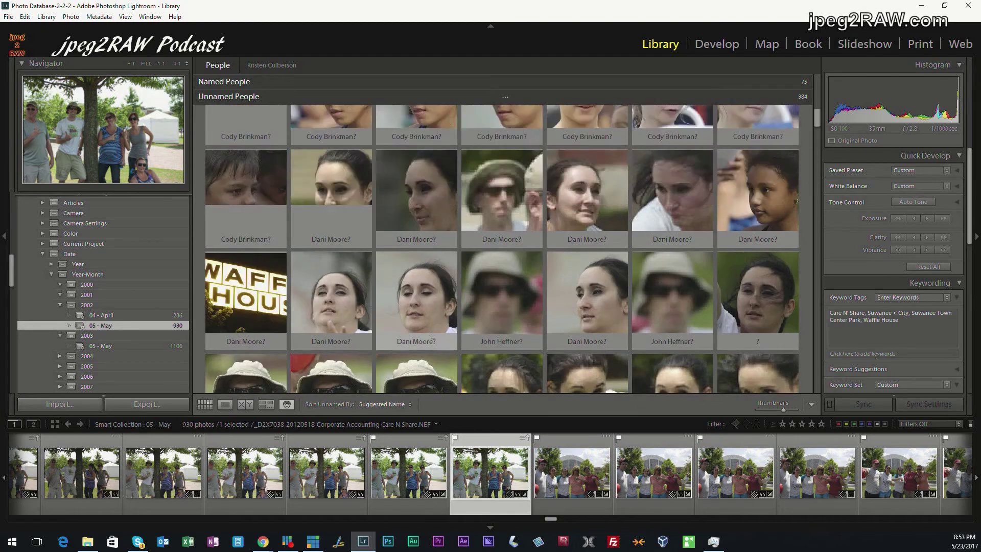
# Open the Alabama-cap man's faces and confirm the first seven suggested matches as him
pyautogui.scroll(8, 432, 335)
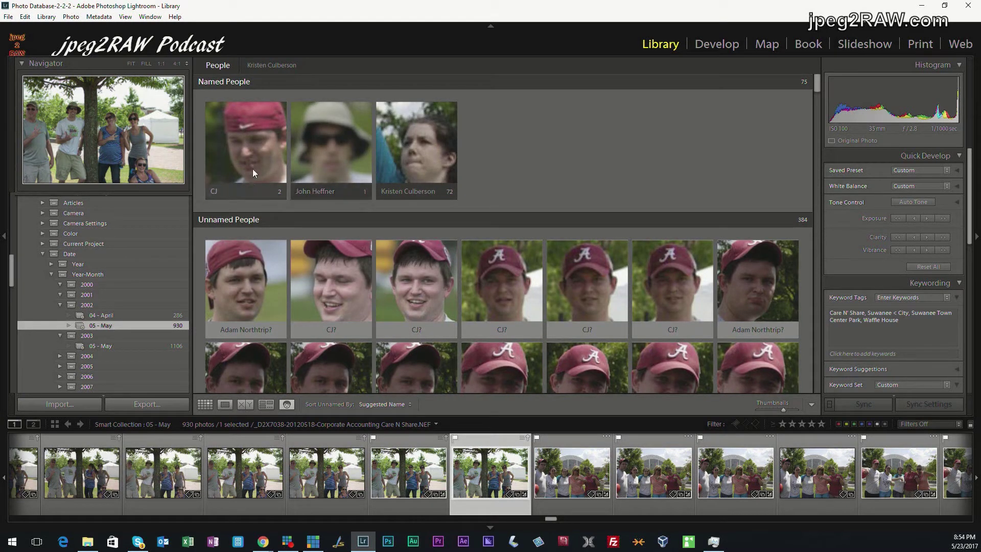
pyautogui.click(256, 148)
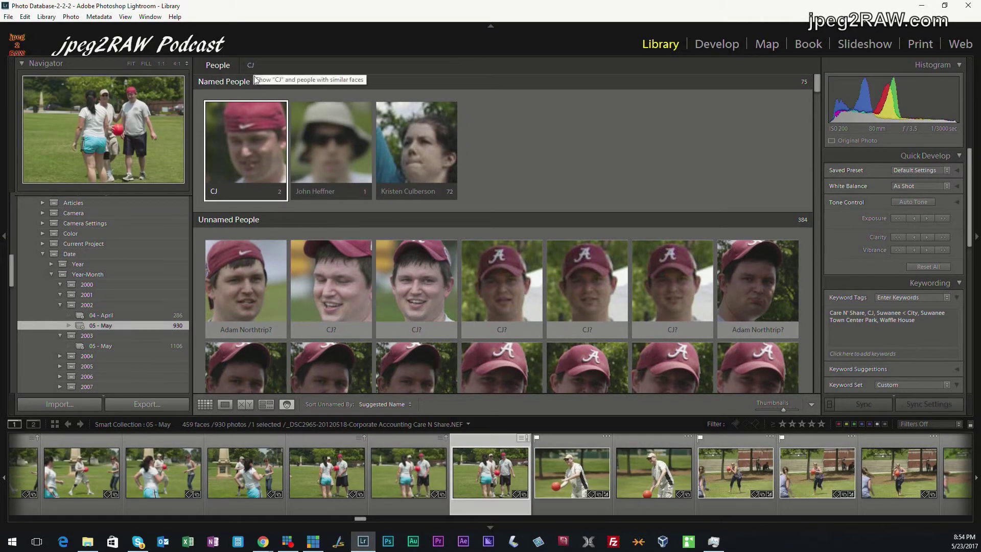
pyautogui.doubleClick(253, 144)
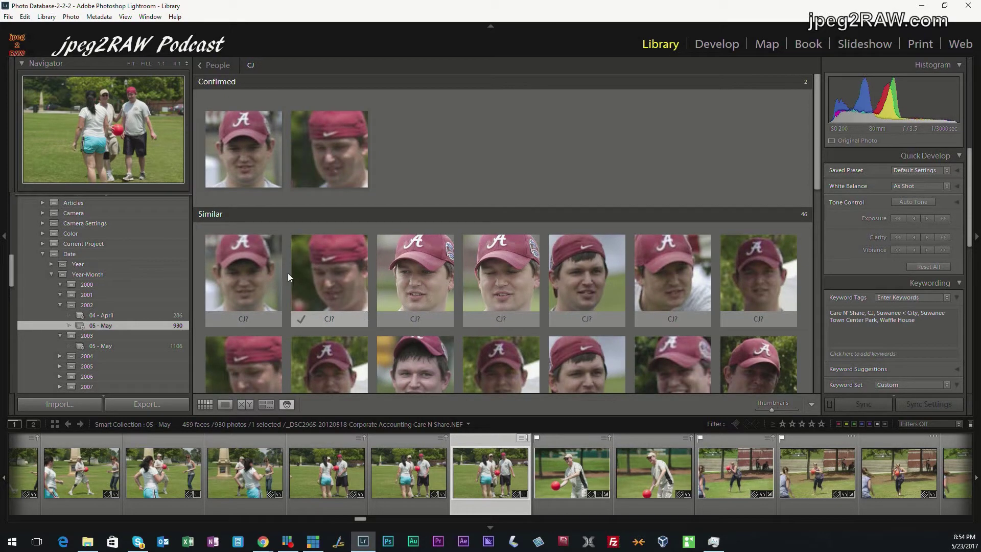
pyautogui.click(260, 271)
pyautogui.keyDown('shift'); pyautogui.click(736, 274); pyautogui.keyUp('shift')
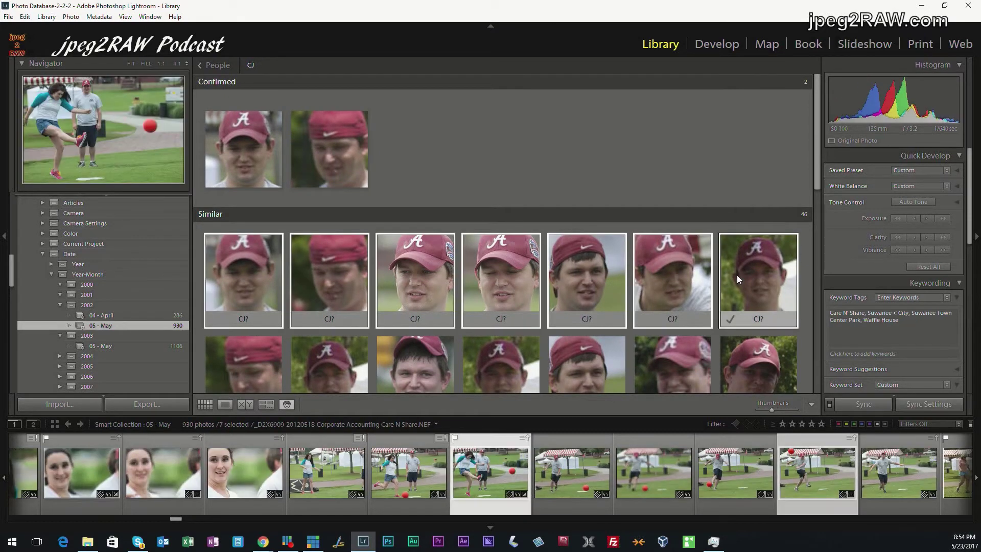
pyautogui.moveTo(645, 321); pyautogui.dragTo(452, 151)
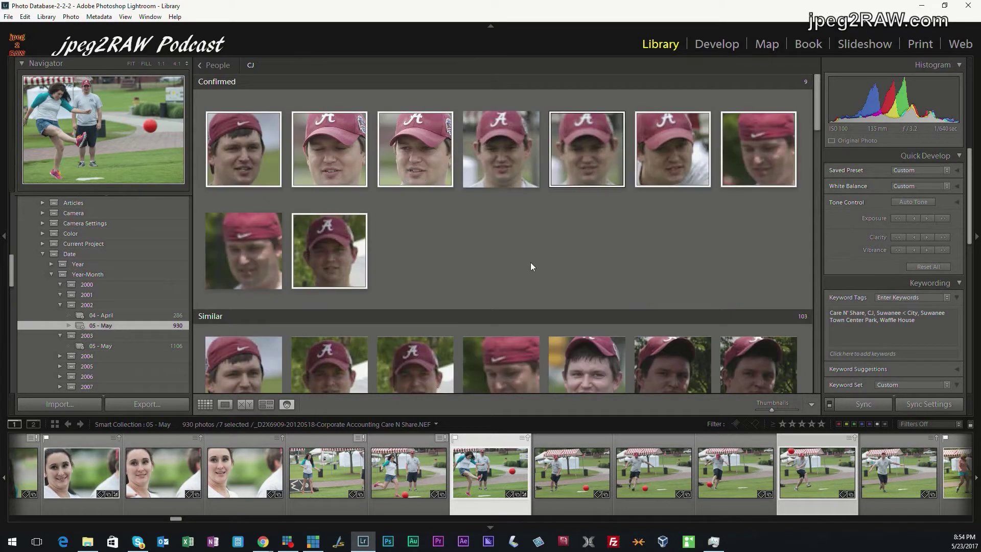
# Confirm the remaining rows of suggested matches, reaching 35 confirmed faces, and return to People
pyautogui.scroll(-4, 530, 262)
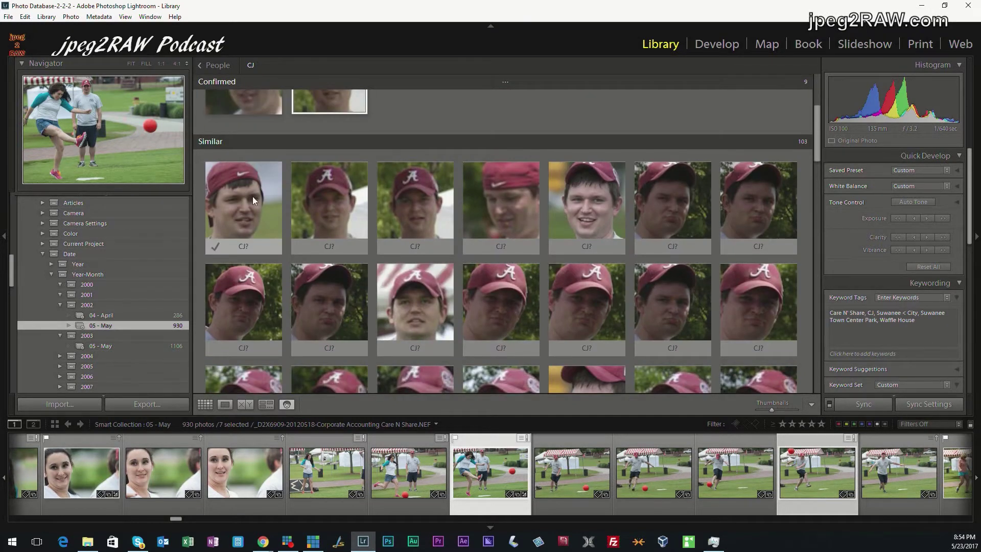
pyautogui.click(250, 195)
pyautogui.scroll(-2, 767, 338)
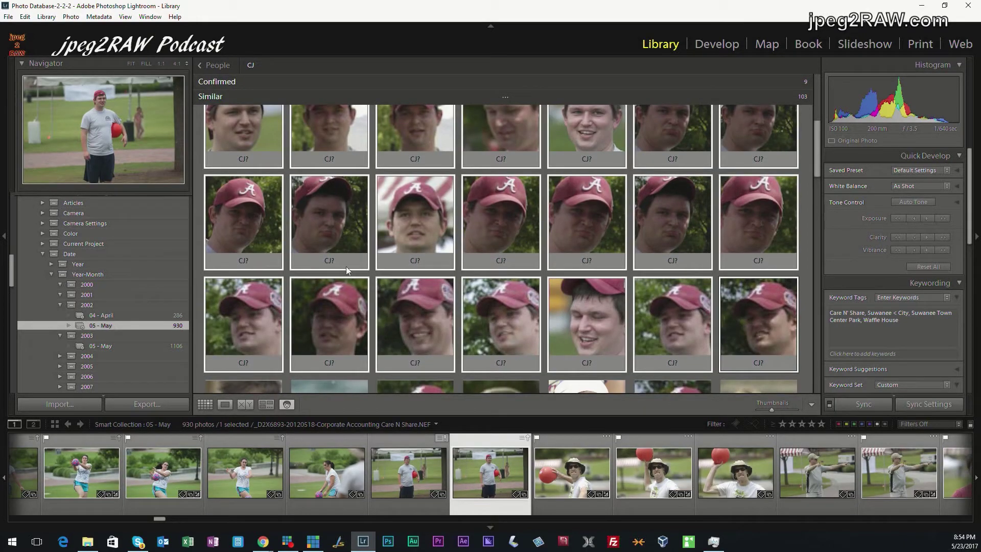
pyautogui.click(302, 261)
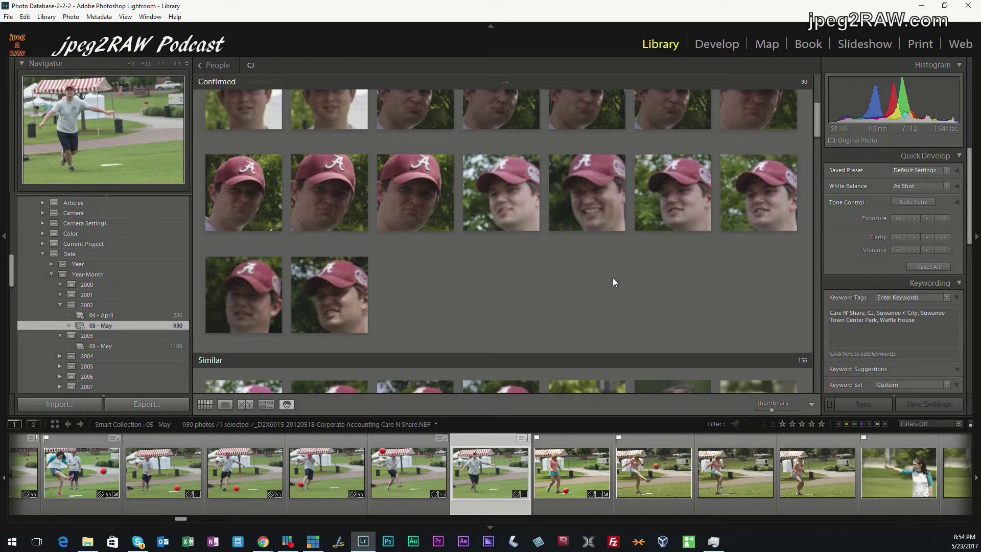
pyautogui.scroll(-2, 612, 277)
pyautogui.click(221, 320)
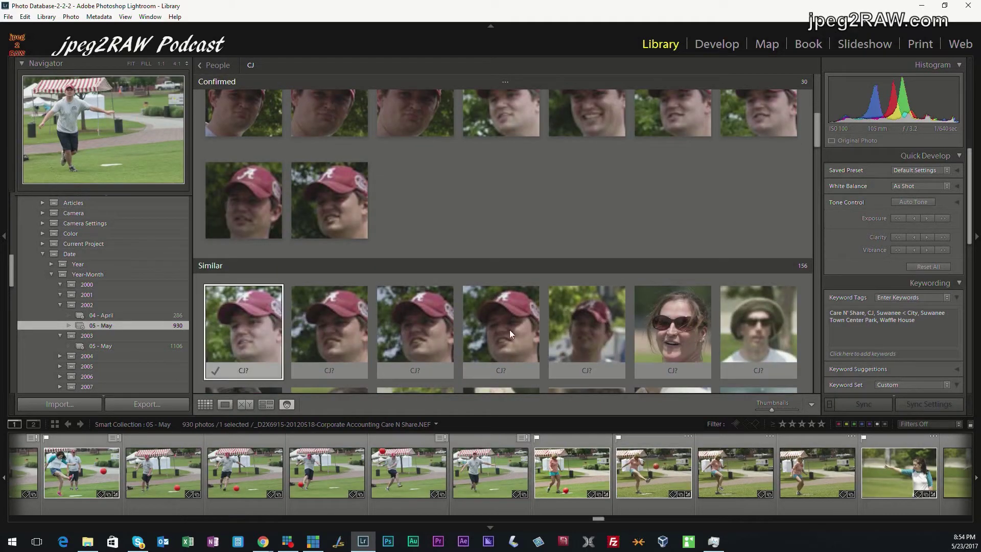
pyautogui.keyDown('shift'); pyautogui.click(582, 356); pyautogui.keyUp('shift')
pyautogui.click(562, 369)
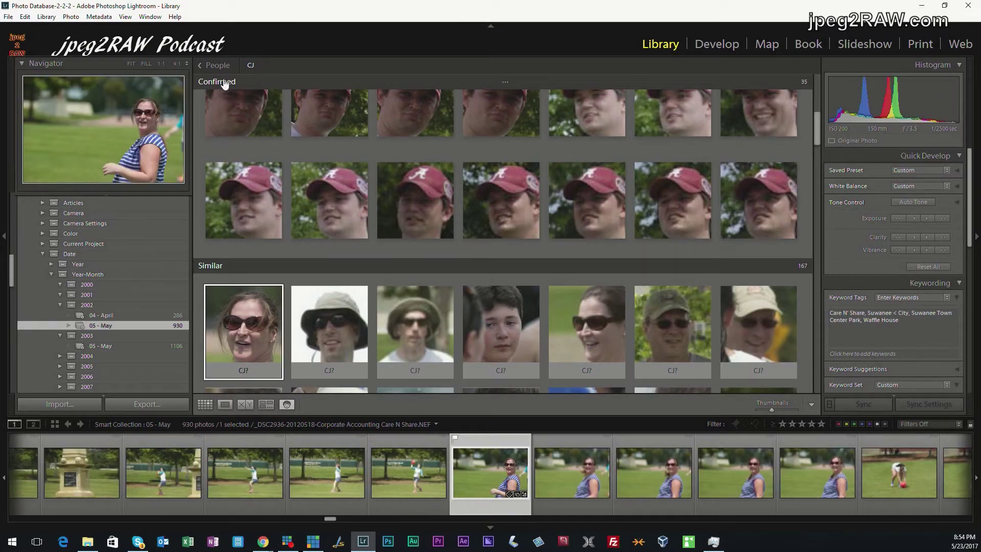
pyautogui.click(227, 64)
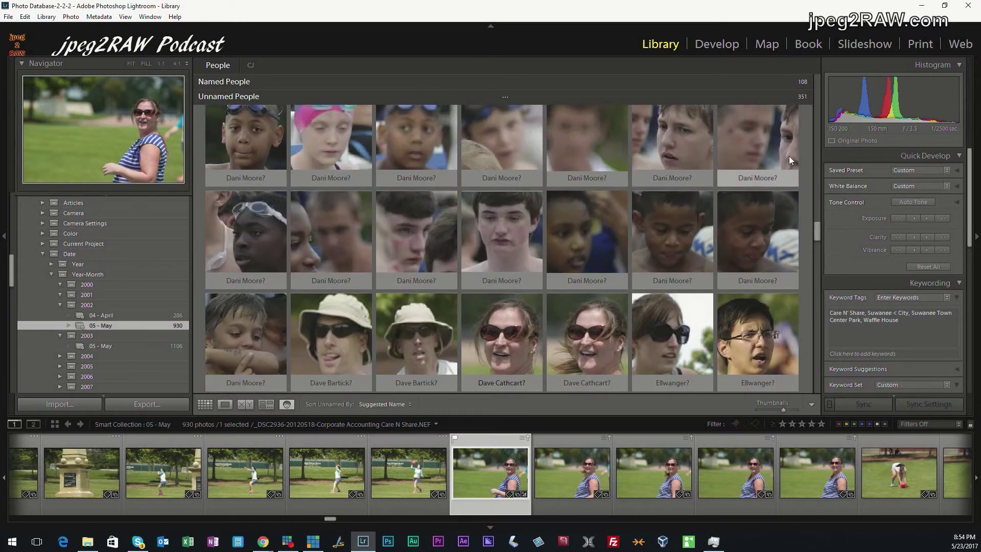
pyautogui.moveTo(789, 155)
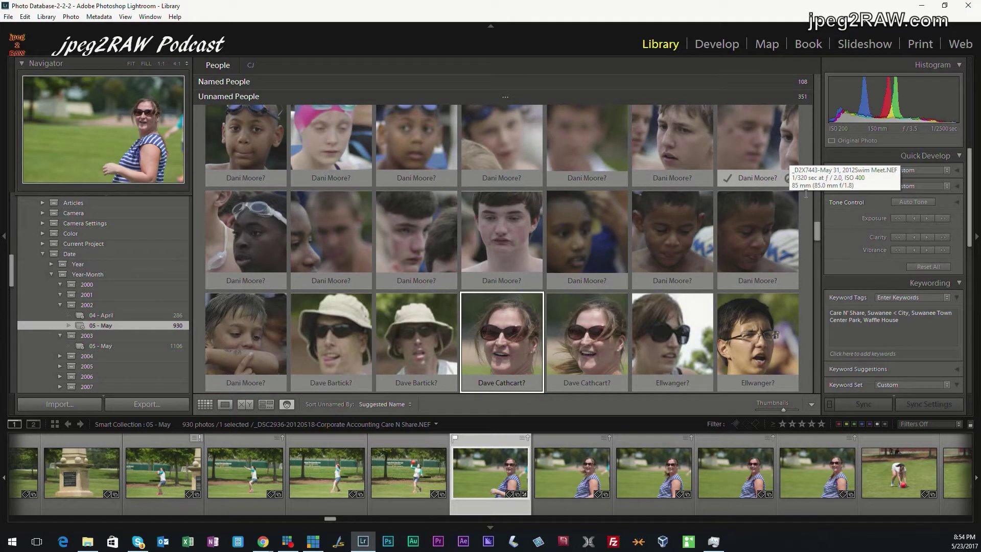
pyautogui.moveTo(496, 308)
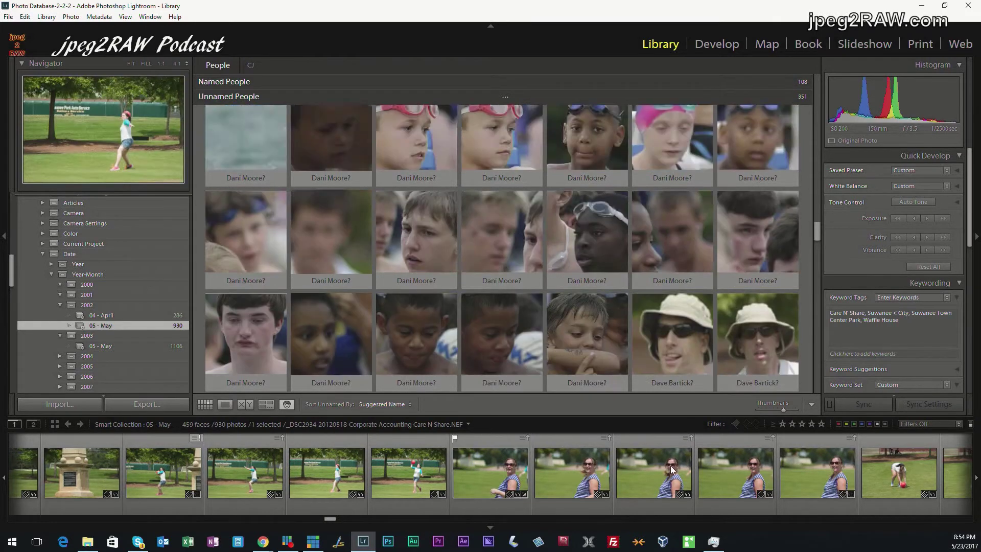
pyautogui.scroll(-3, 672, 470)
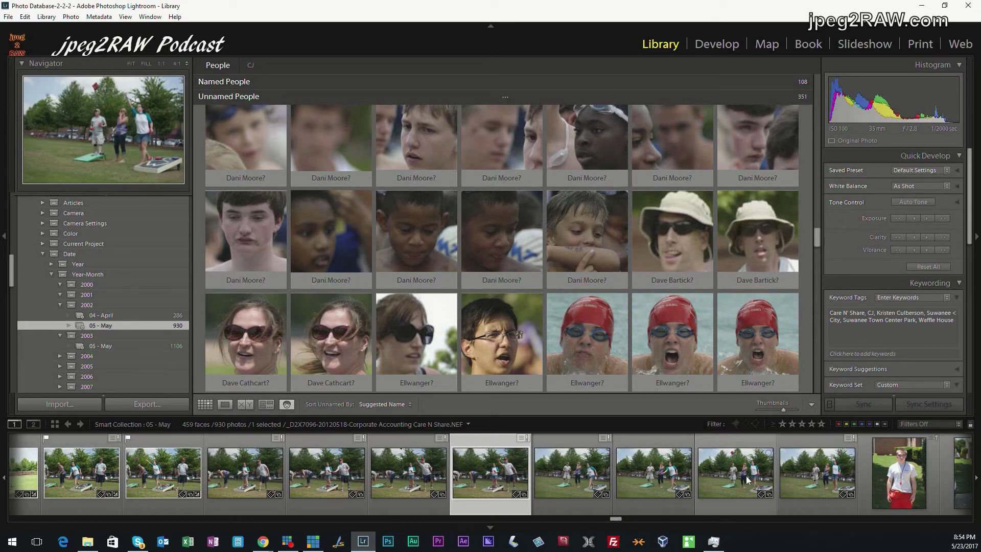
# Inspect the face tags on two cornhole photos in Loupe, then return to People view
pyautogui.doubleClick(494, 472)
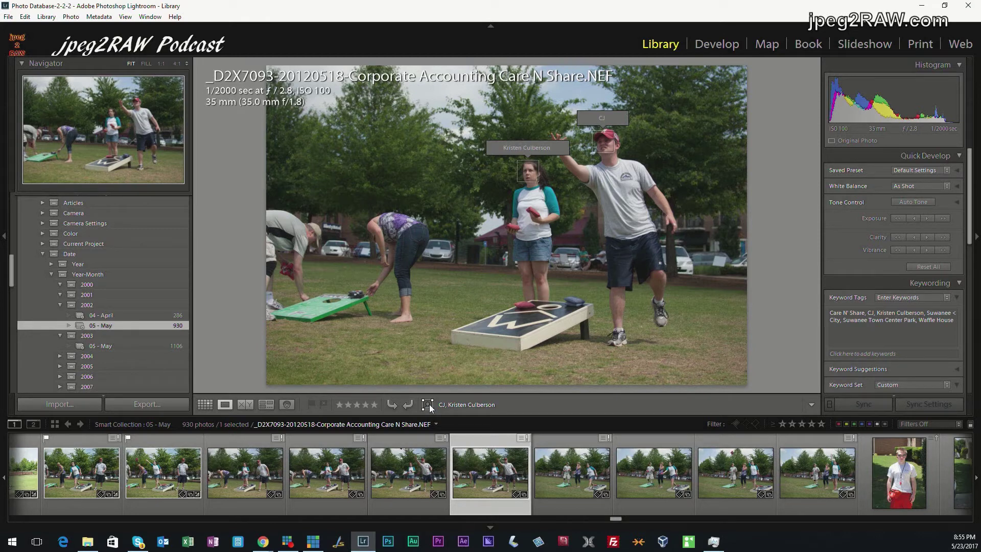
pyautogui.click(550, 473)
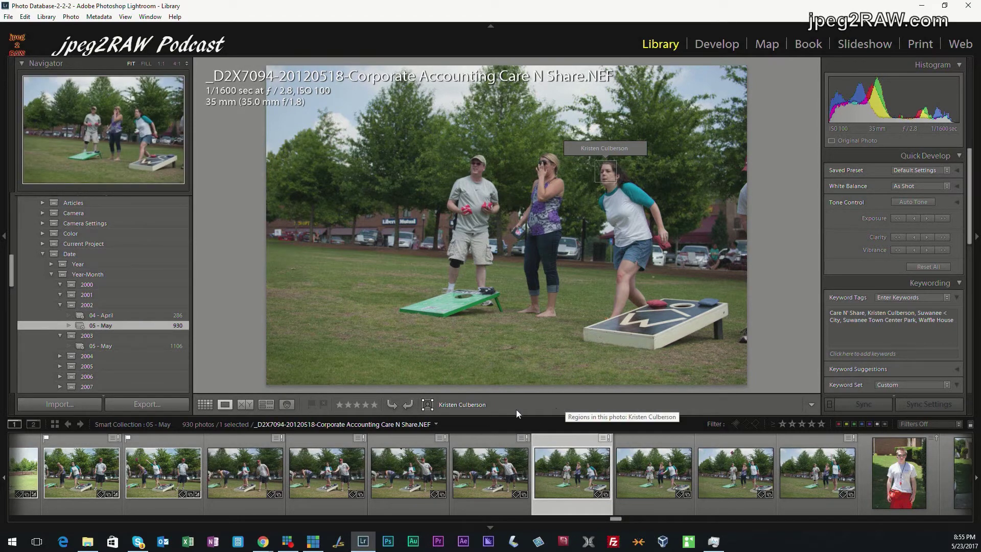
pyautogui.click(286, 404)
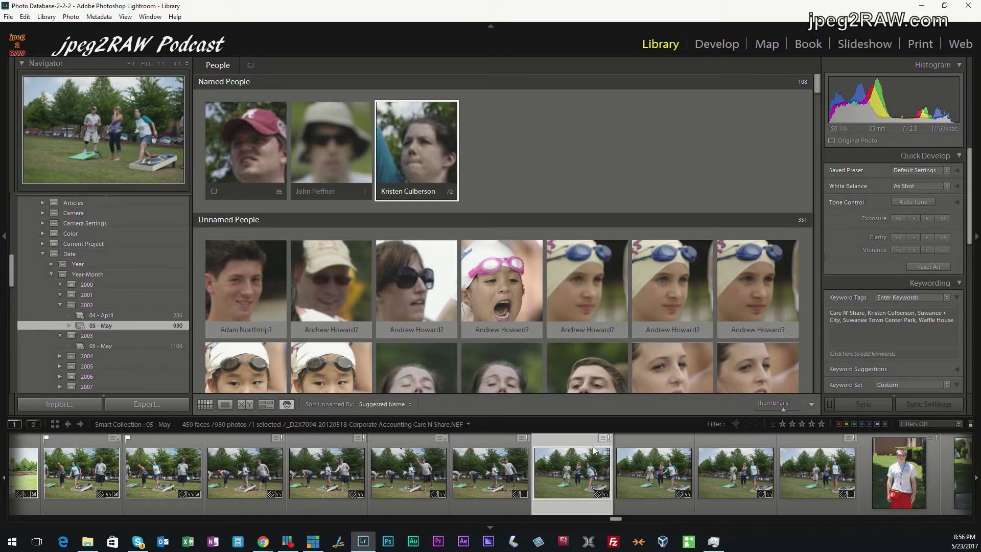
# Draw face regions on the man and the middle woman in the three-player cornhole photo and enter each person's name
pyautogui.doubleClick(581, 475)
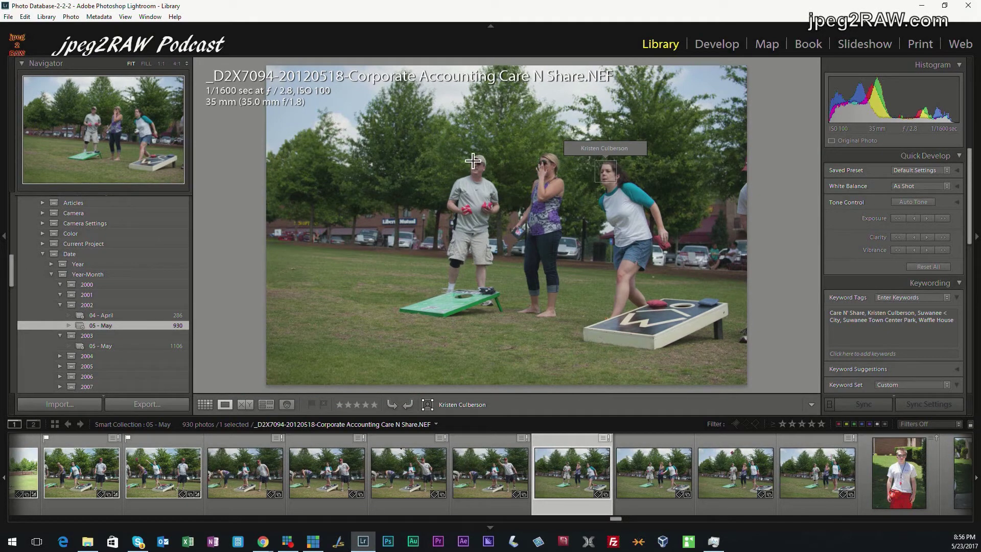
pyautogui.moveTo(468, 157); pyautogui.dragTo(494, 174)
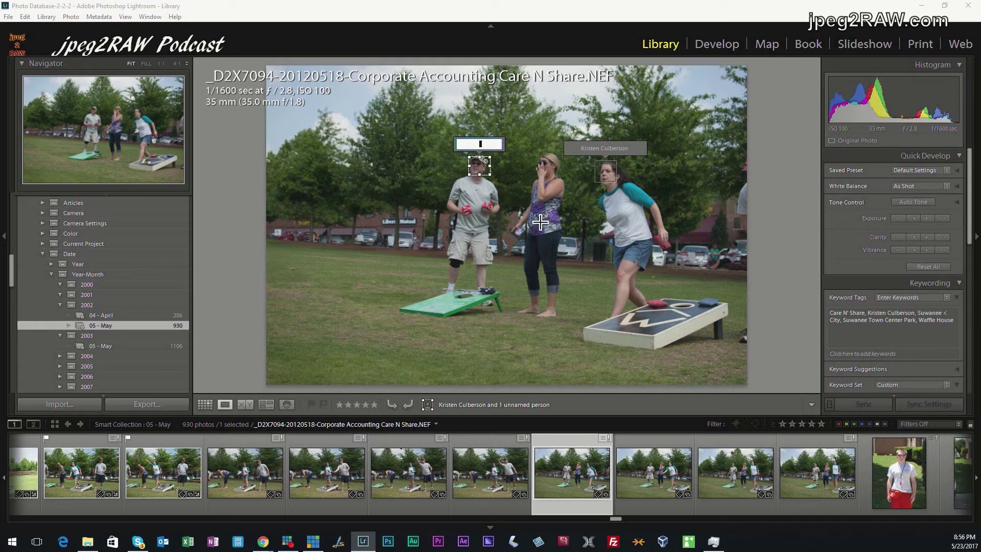
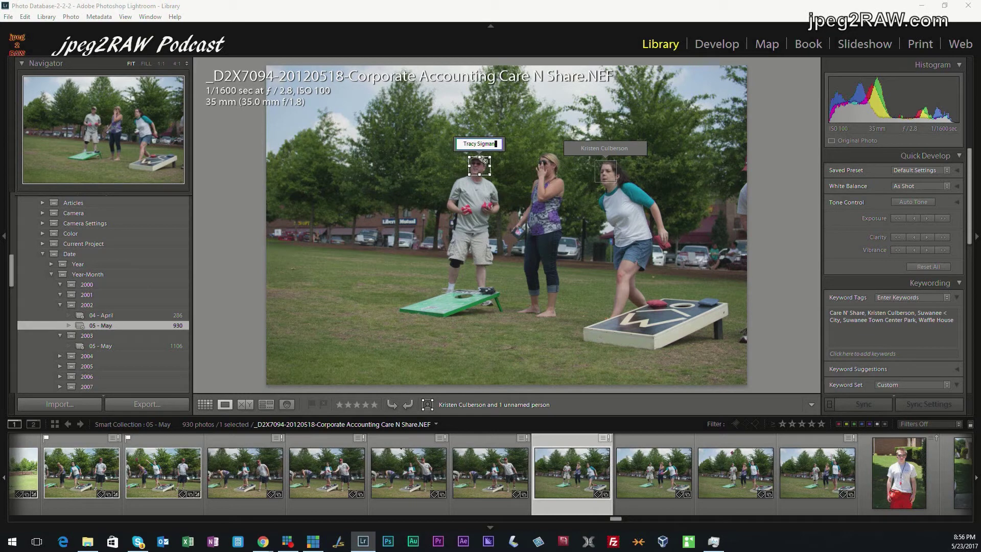
pyautogui.press('Return')
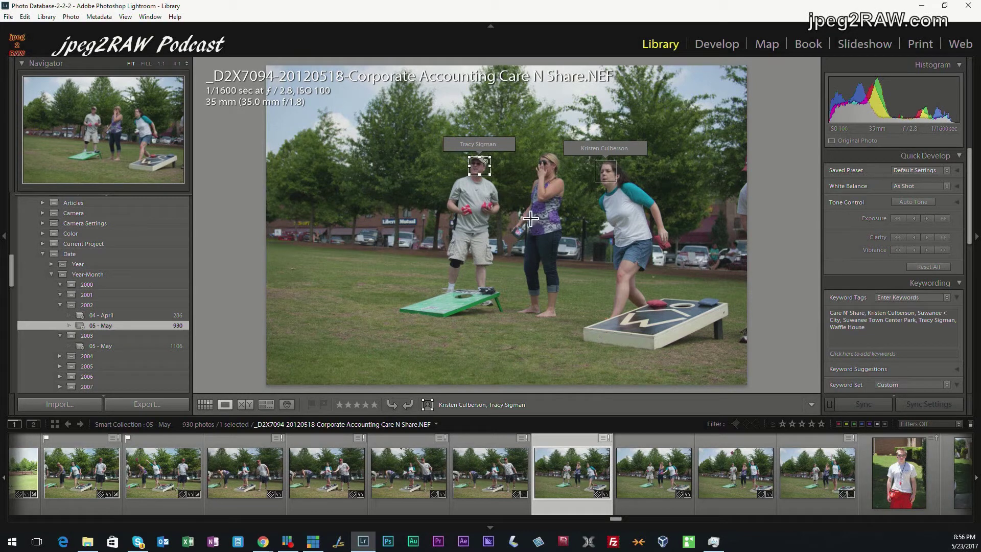
pyautogui.moveTo(534, 158); pyautogui.dragTo(556, 174)
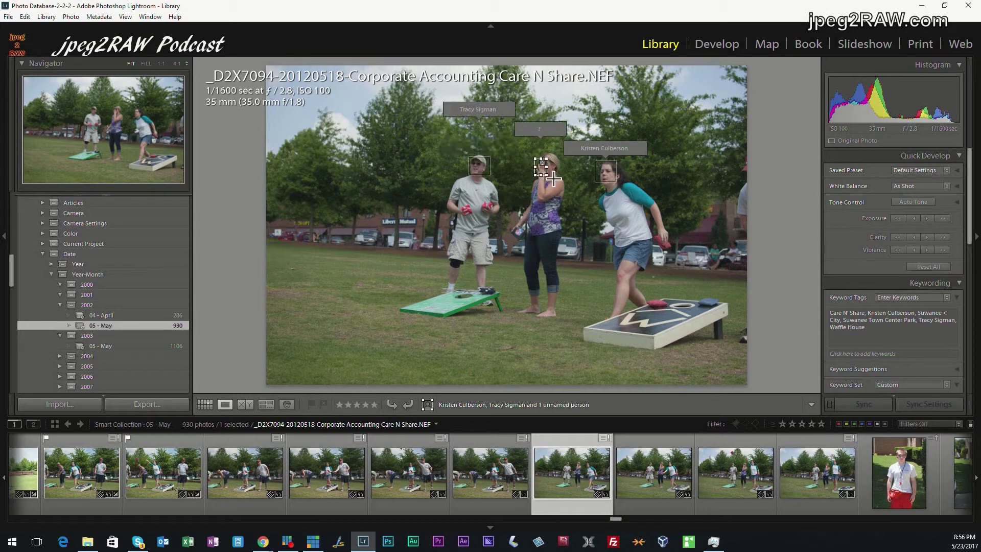
pyautogui.press('Return')
pyautogui.press('Return')
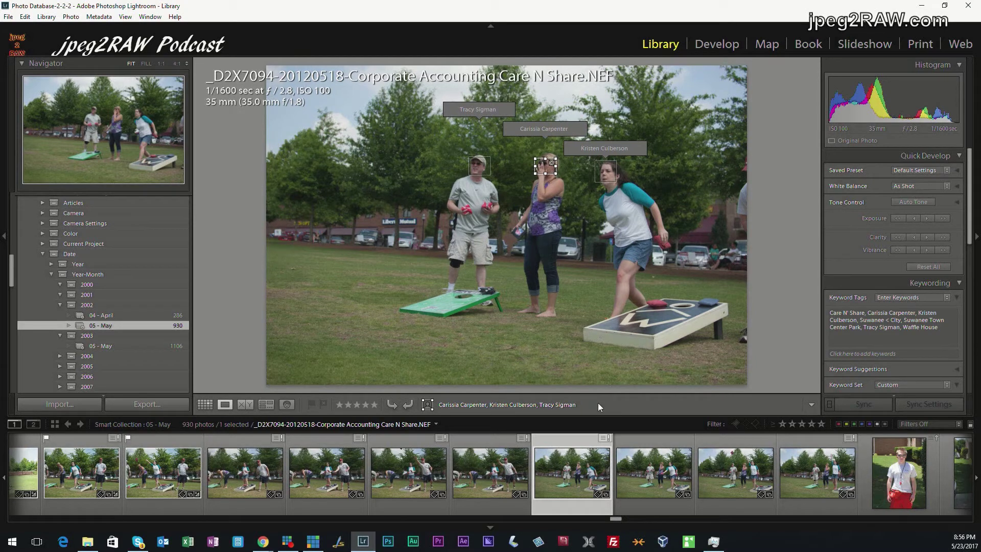
# On the next cornhole photo, mark the right-hand woman's face and accept her autocompleted name
pyautogui.click(651, 469)
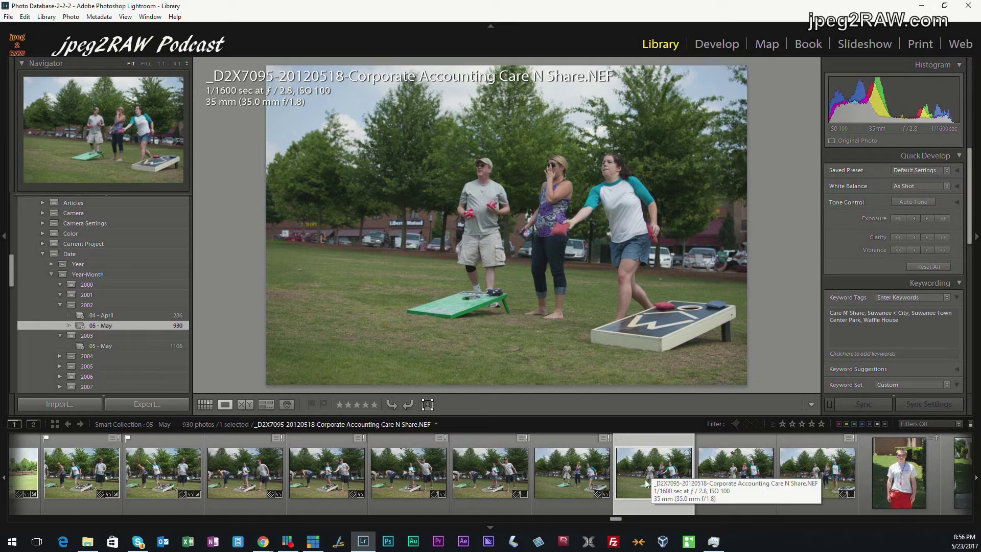
pyautogui.moveTo(598, 155); pyautogui.dragTo(622, 176)
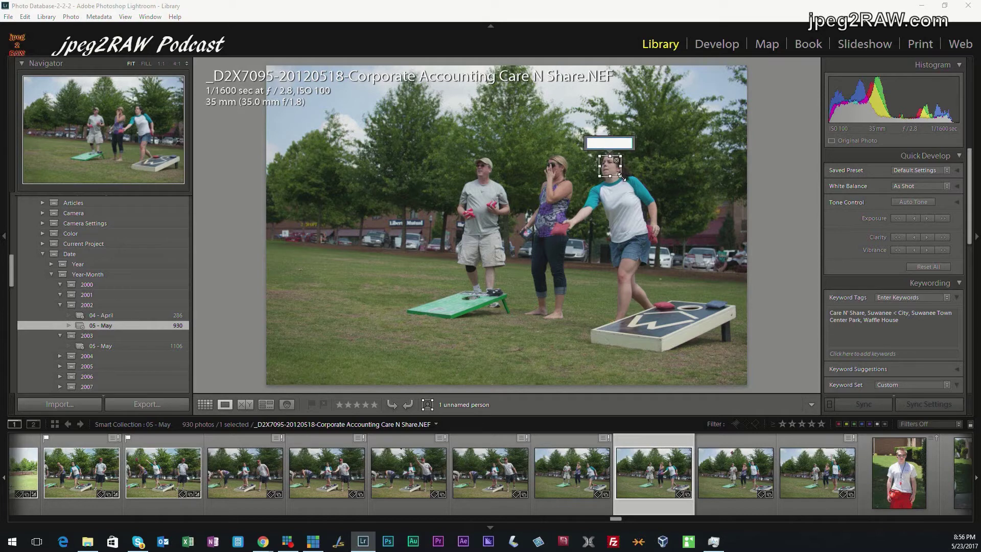
pyautogui.write('K')
pyautogui.press('Return')
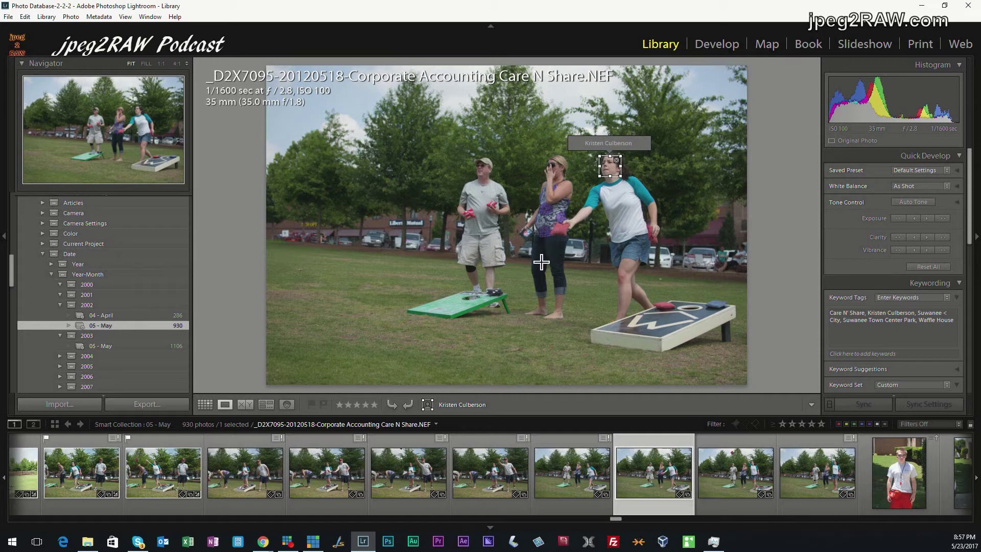
# Add face regions for the middle woman and the man, checking the middle face up close
pyautogui.moveTo(542, 162); pyautogui.dragTo(561, 178)
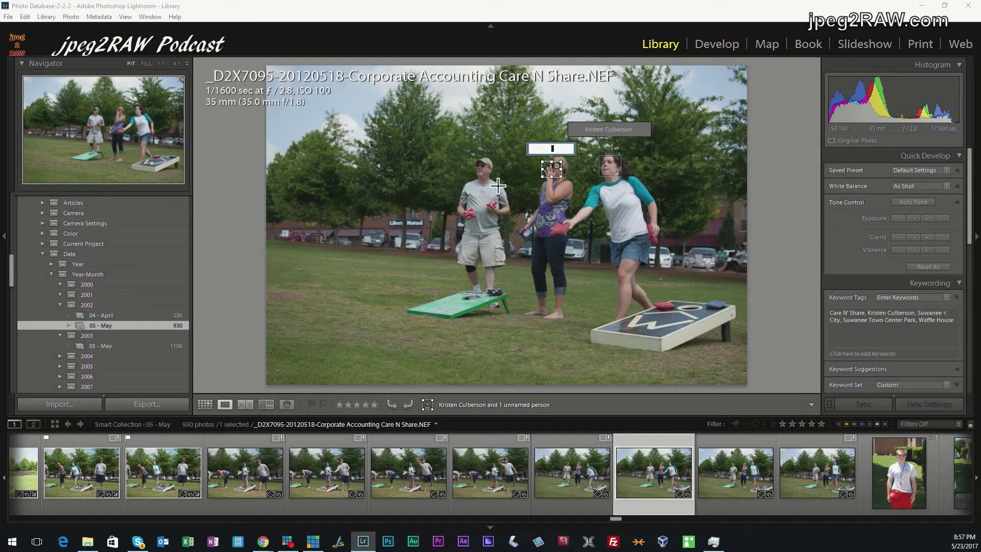
pyautogui.moveTo(470, 161); pyautogui.dragTo(496, 177)
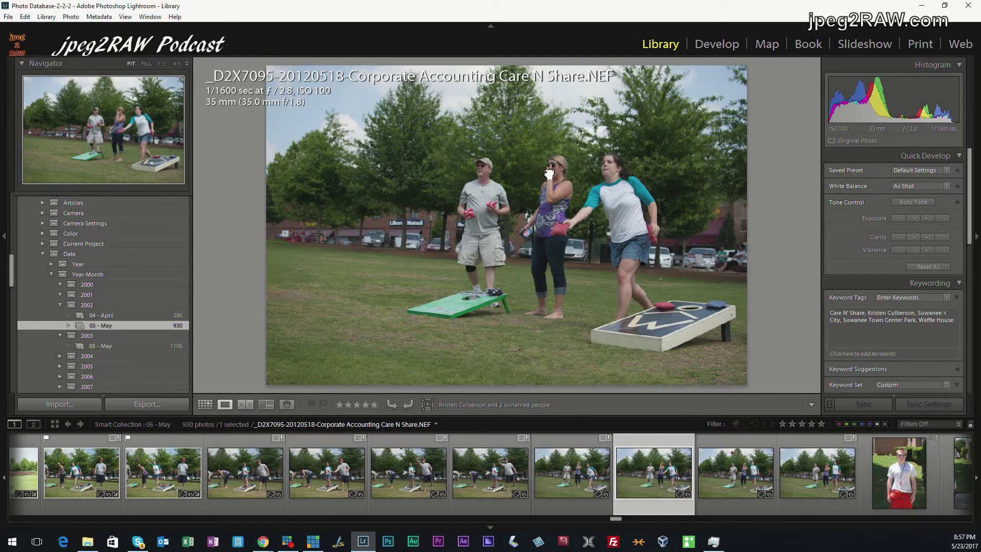
pyautogui.click(569, 180)
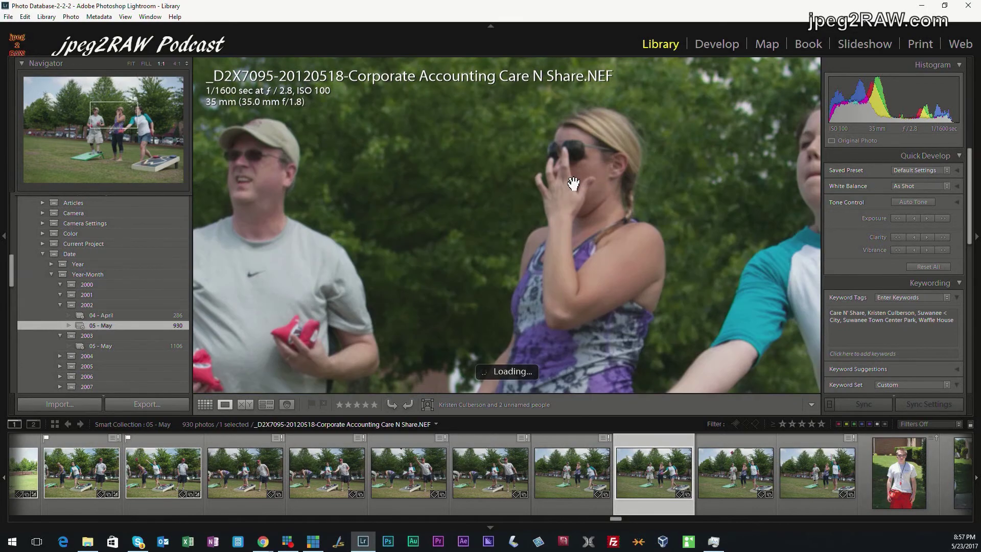
pyautogui.click(572, 182)
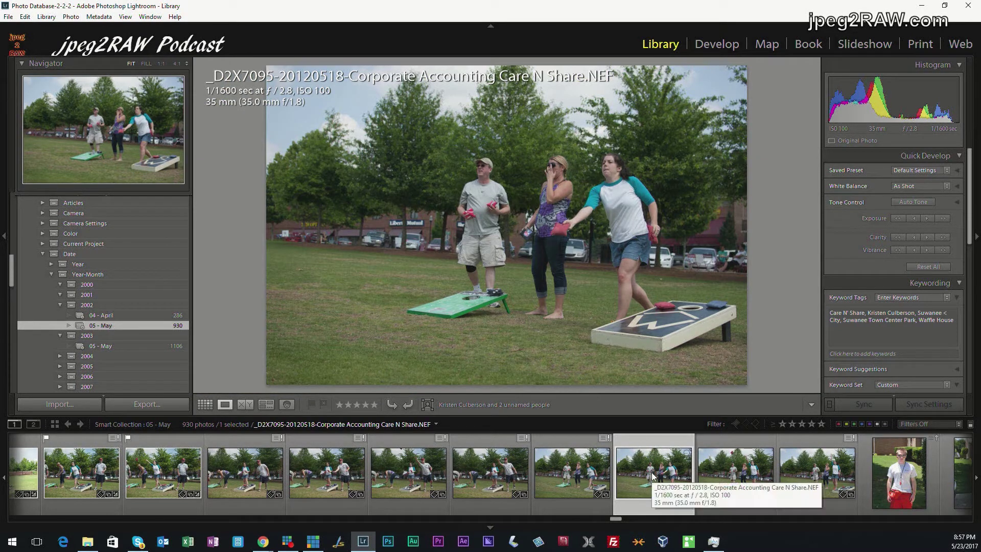
pyautogui.click(465, 466)
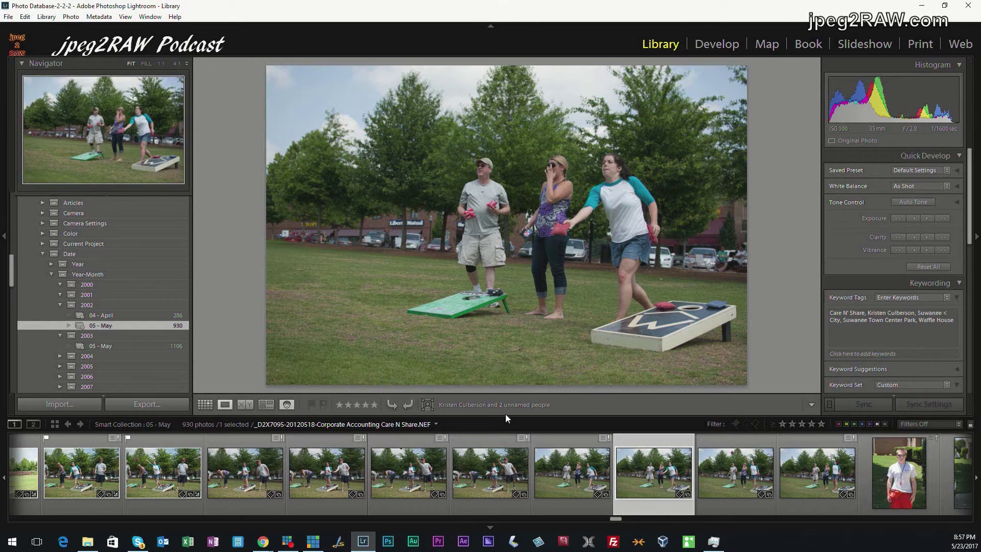
# Review the three-player cornhole photo's face regions in Loupe, step to the next photo, then return to People
pyautogui.press('o')
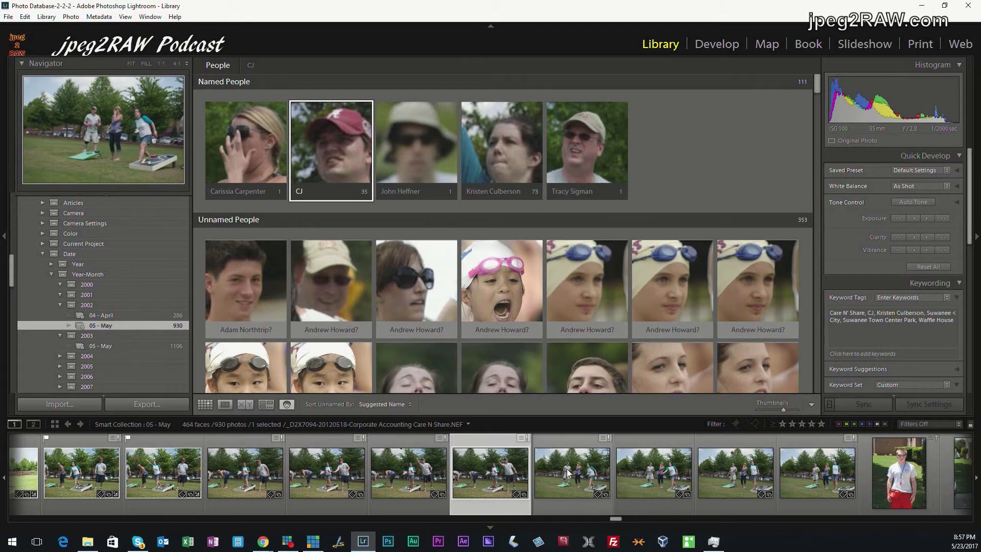
pyautogui.click(568, 469)
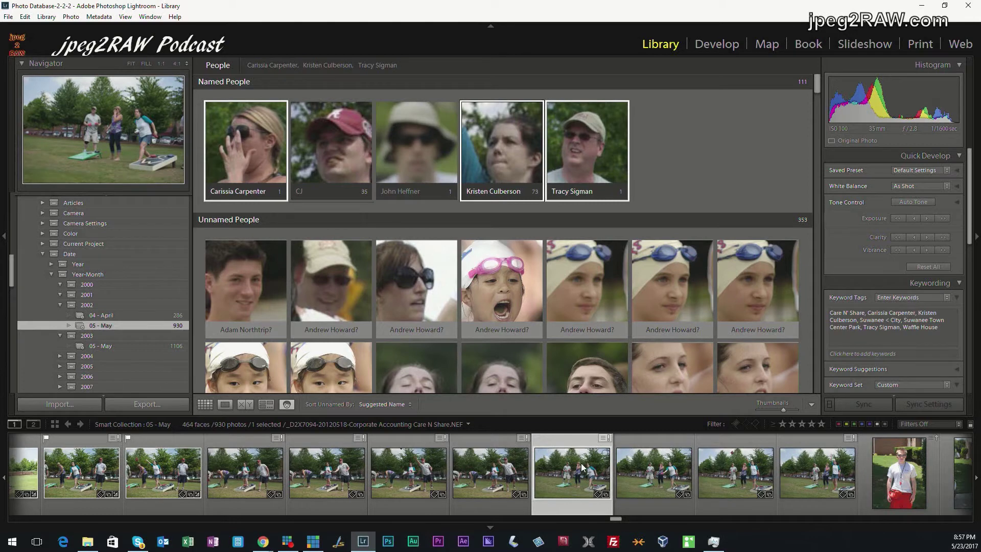
pyautogui.doubleClick(582, 466)
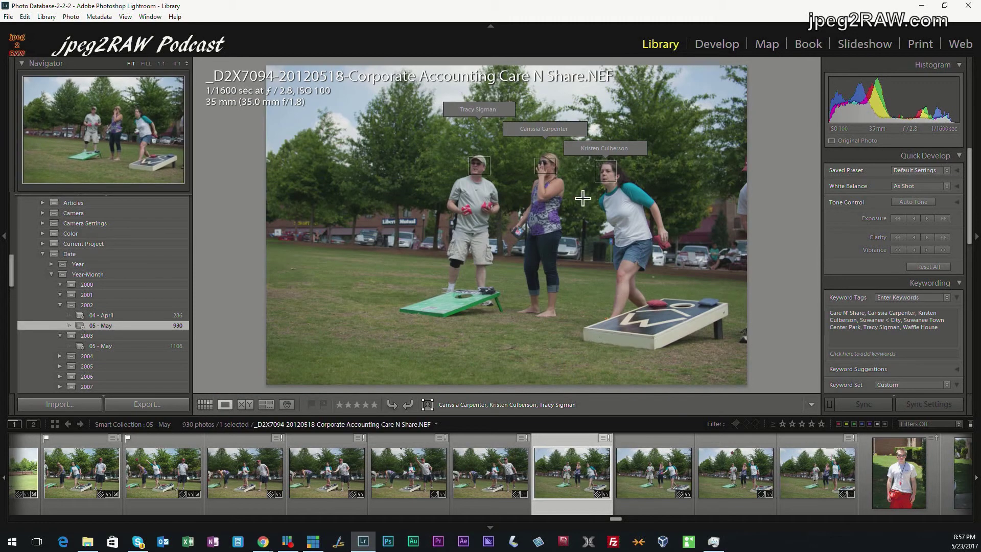
pyautogui.click(637, 455)
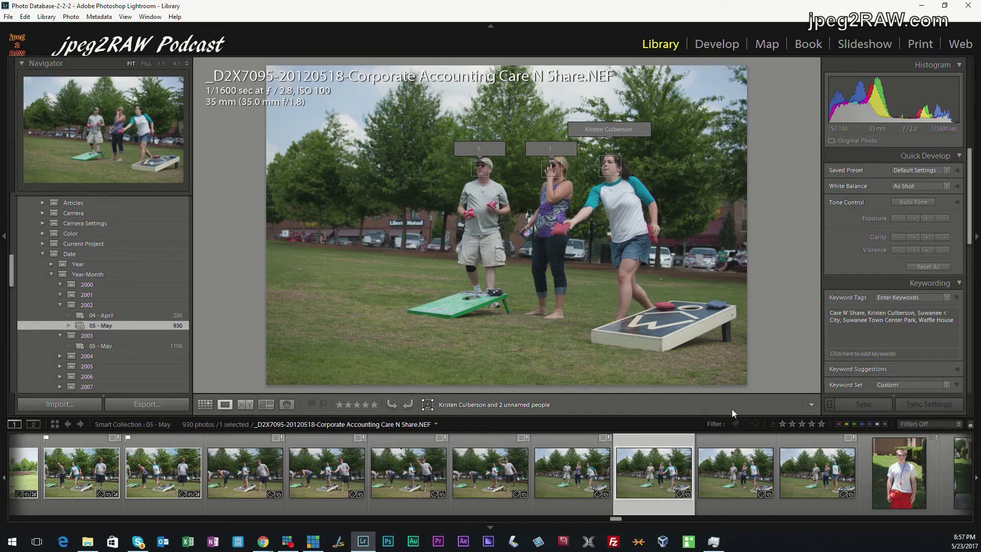
pyautogui.click(293, 404)
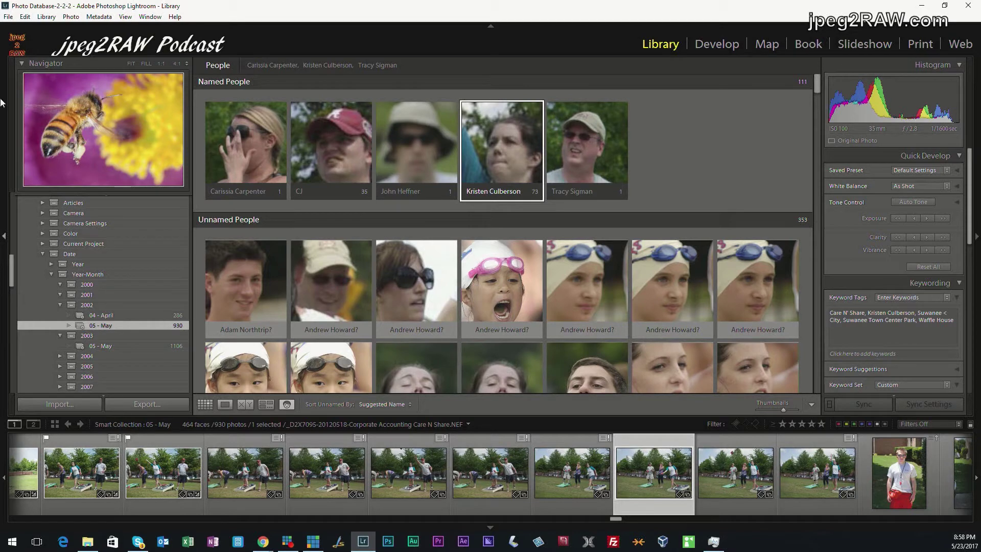
pyautogui.click(122, 49)
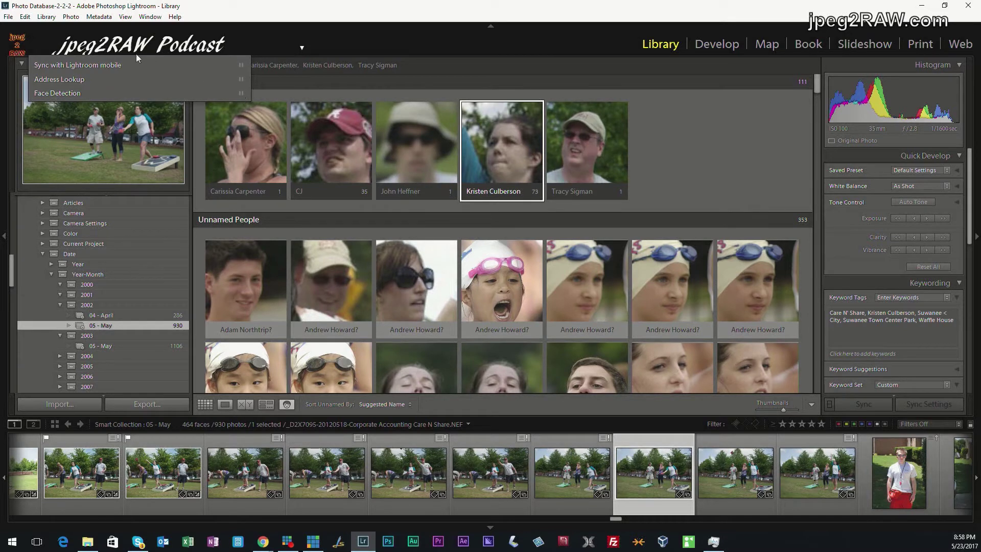
pyautogui.click(105, 45)
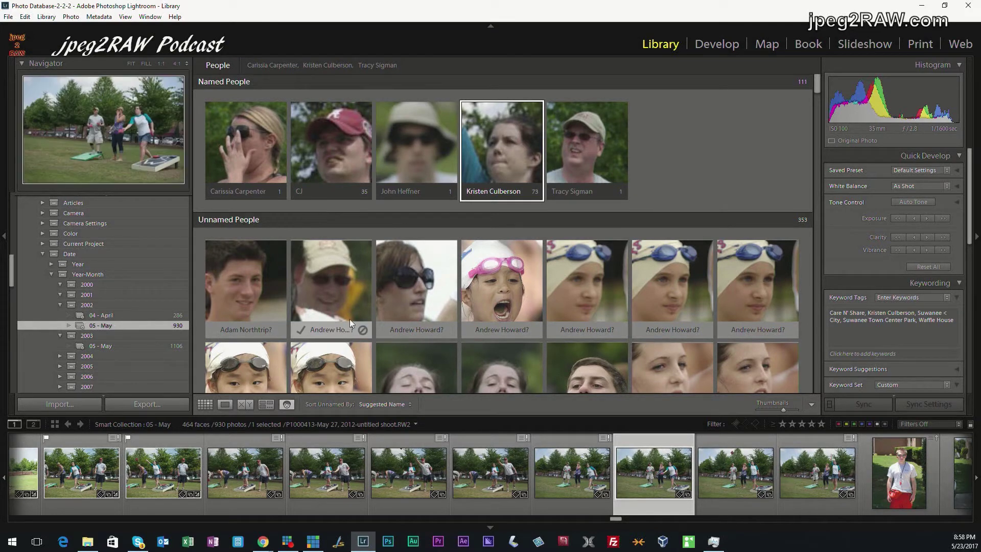
pyautogui.scroll(-2, 470, 314)
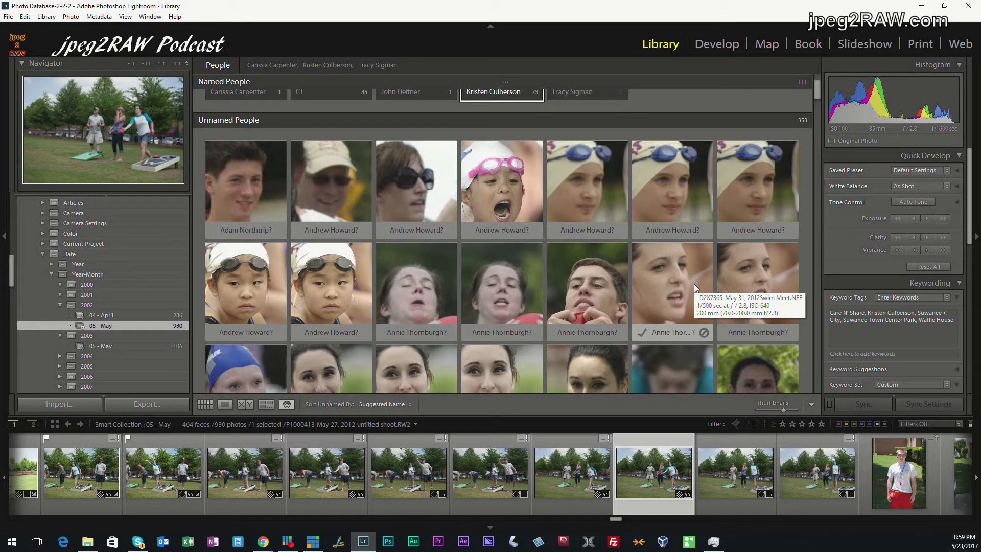
pyautogui.scroll(2, 694, 283)
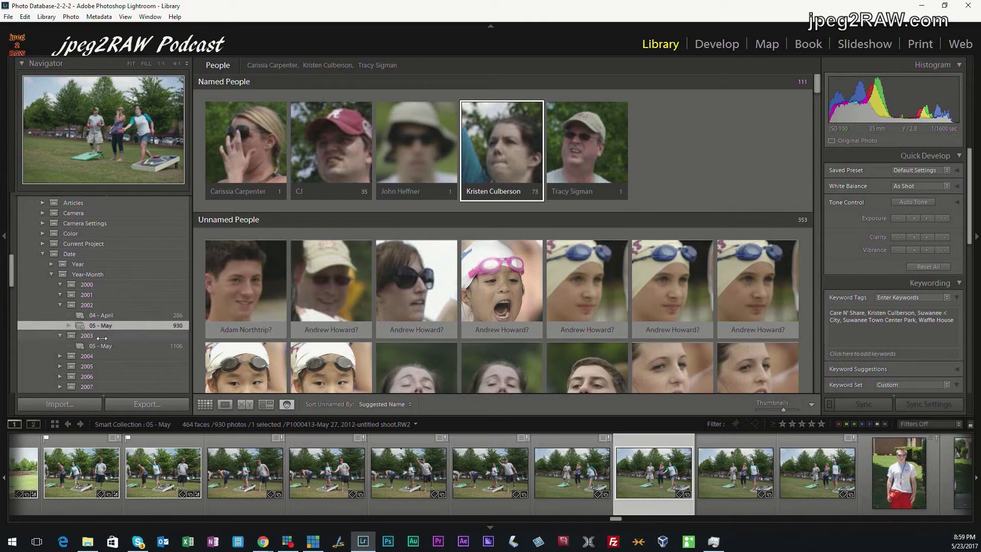
# Create smart collection '06 - June' in 2002 with capture dates 2012-06-01 to 2012-06-30
pyautogui.rightClick(92, 308)
pyautogui.click(174, 324)
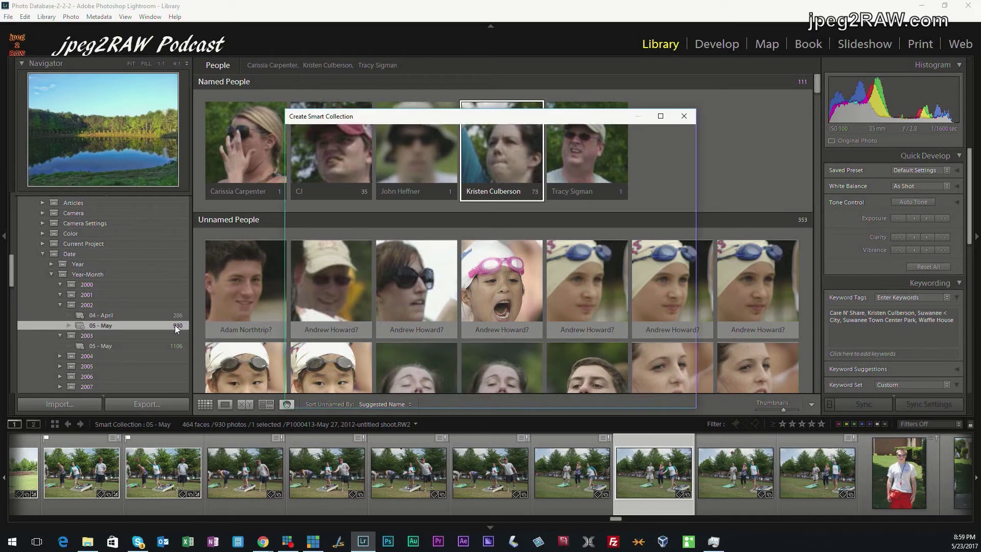
pyautogui.write('06 -')
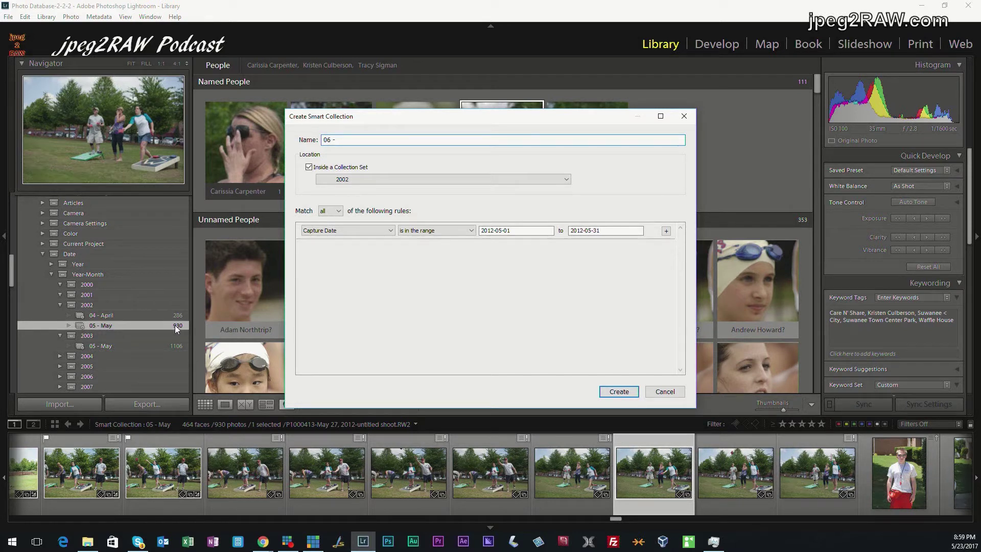
pyautogui.write(' June')
pyautogui.doubleClick(498, 231)
pyautogui.press('Left')
pyautogui.press('Left')
pyautogui.press('Left')
pyautogui.press('Left')
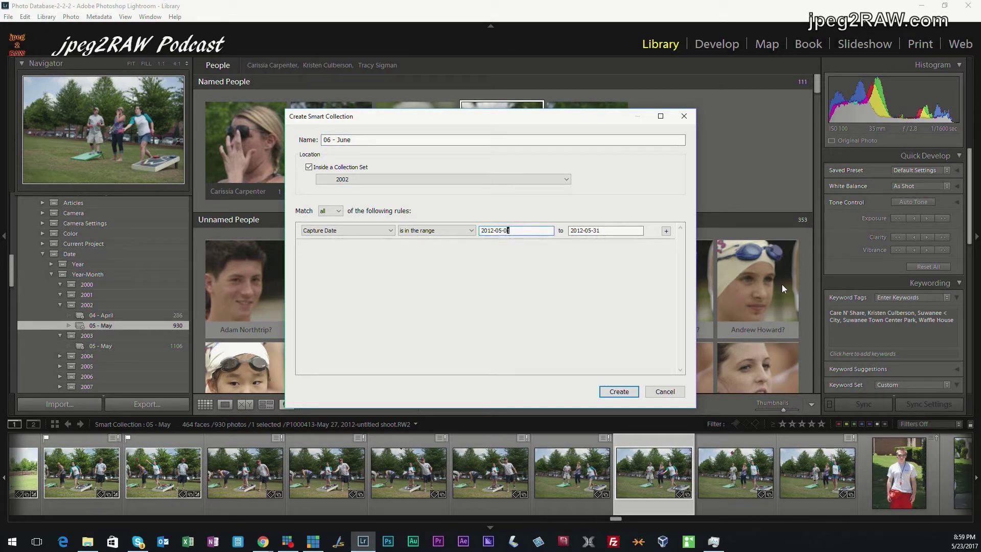
pyautogui.write('6')
pyautogui.press('Tab')
pyautogui.press('Left')
pyautogui.press('Left')
pyautogui.press('Left')
pyautogui.press('Left')
pyautogui.write('6')
pyautogui.press('Right')
pyautogui.press('Right')
pyautogui.write('0')
pyautogui.press('Tab')
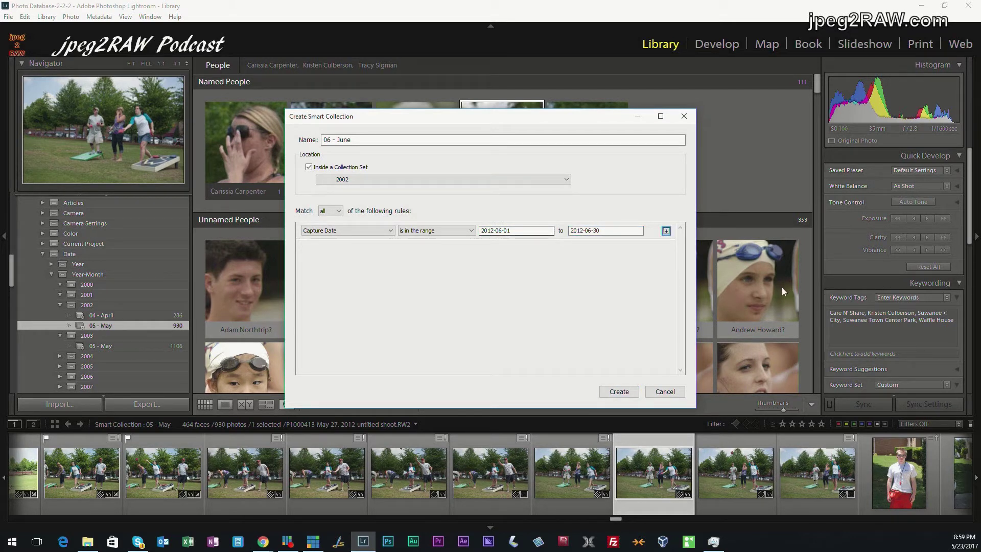
pyautogui.click(618, 392)
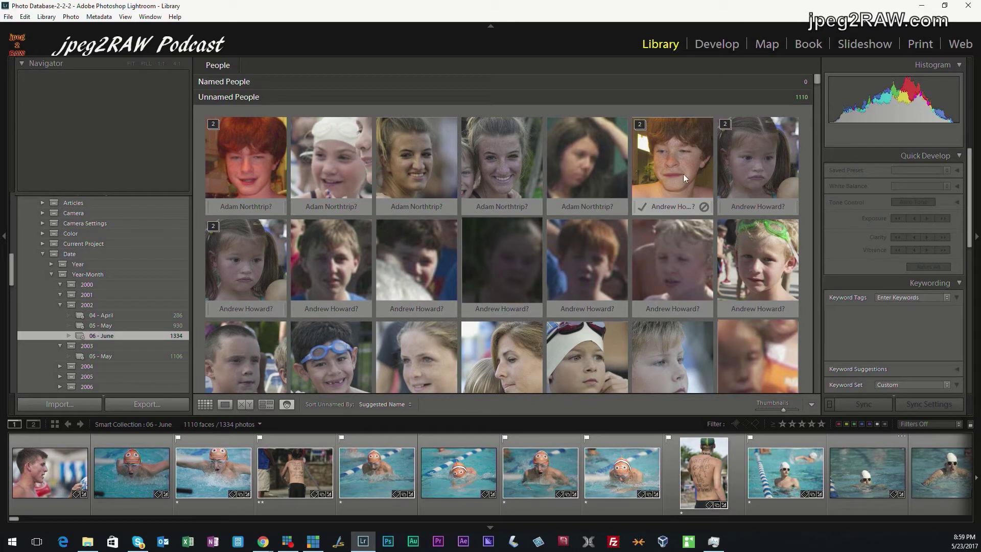
# Confirm the red-haired boy's suggested name and reject the wrong suggestion for the little girl
pyautogui.click(638, 207)
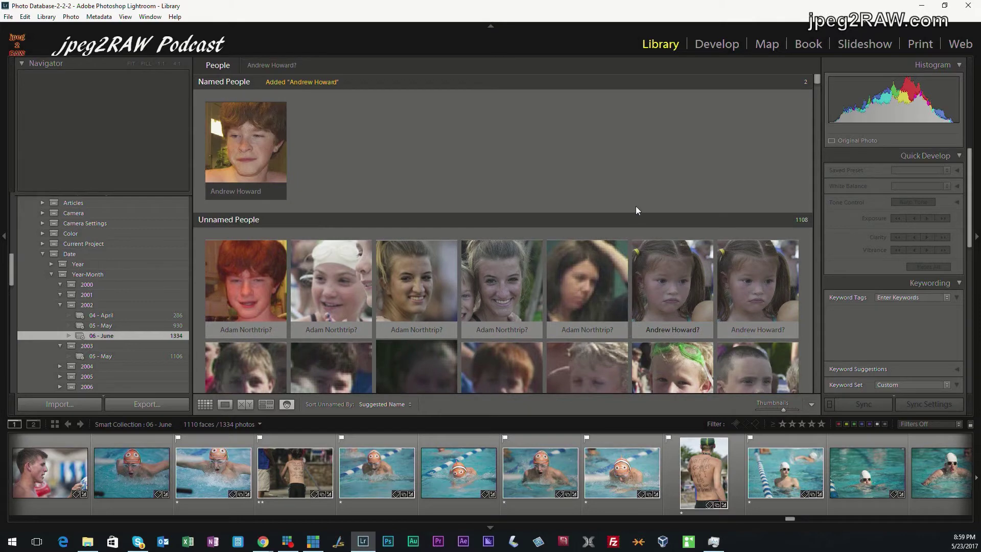
pyautogui.click(769, 306)
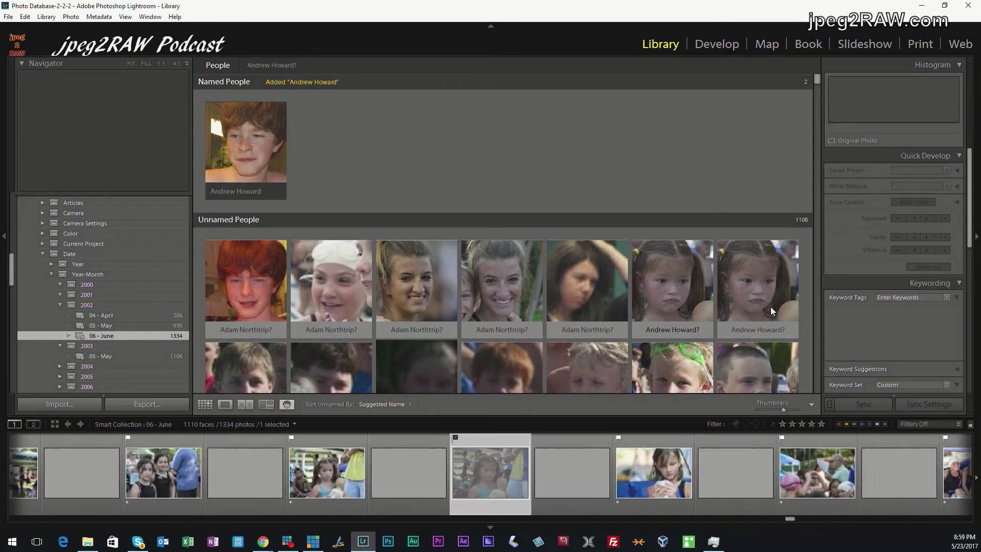
pyautogui.click(665, 292)
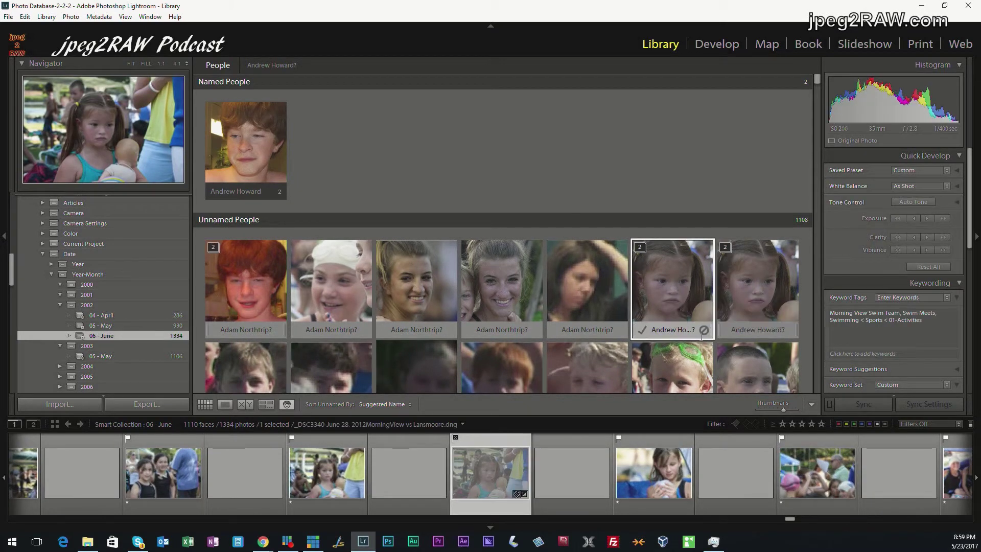
pyautogui.click(704, 332)
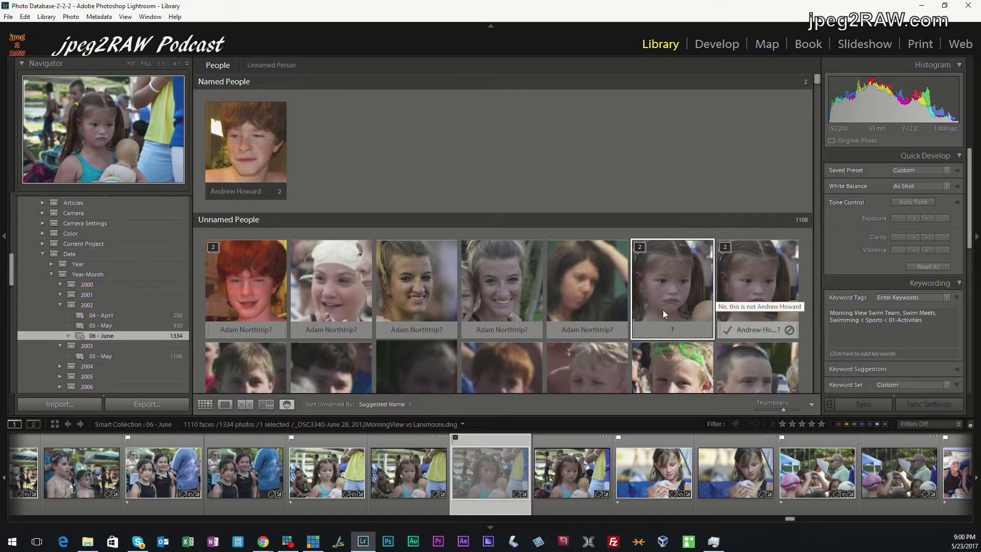
# Delete the wrongly detected face tiles and confirm the swim-cap face's suggested name
pyautogui.scroll(-5, 675, 211)
pyautogui.scroll(2, 688, 163)
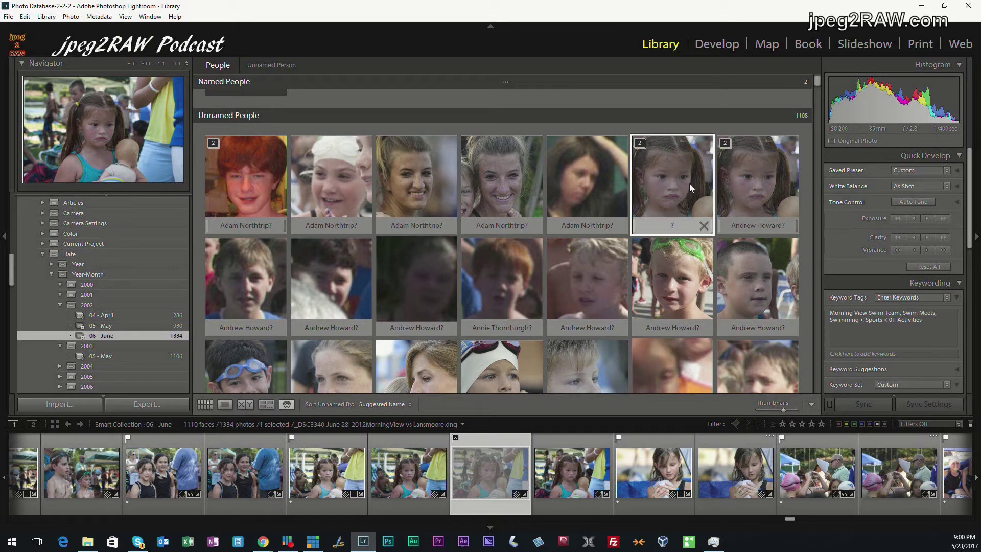
pyautogui.keyDown('shift'); pyautogui.click(739, 274); pyautogui.keyUp('shift')
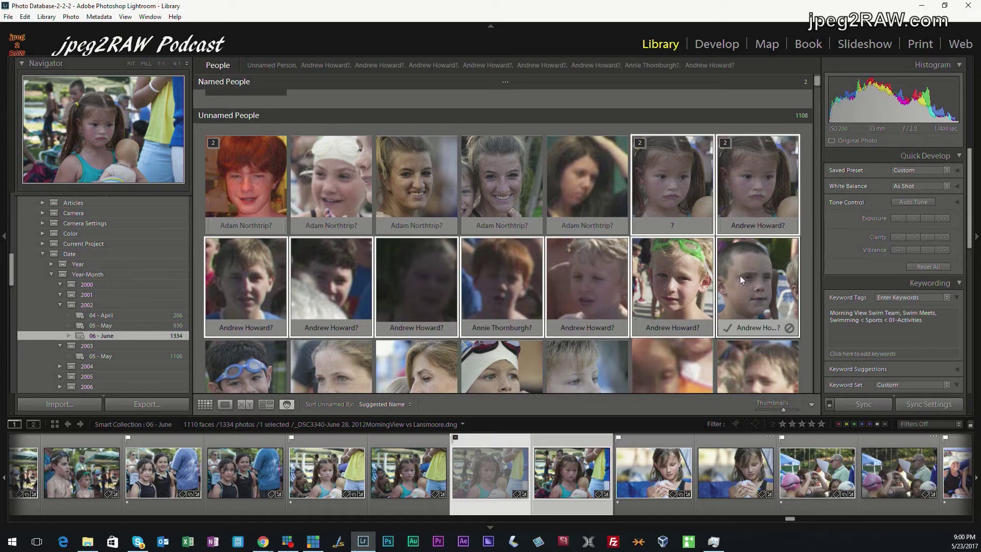
pyautogui.press('Right')
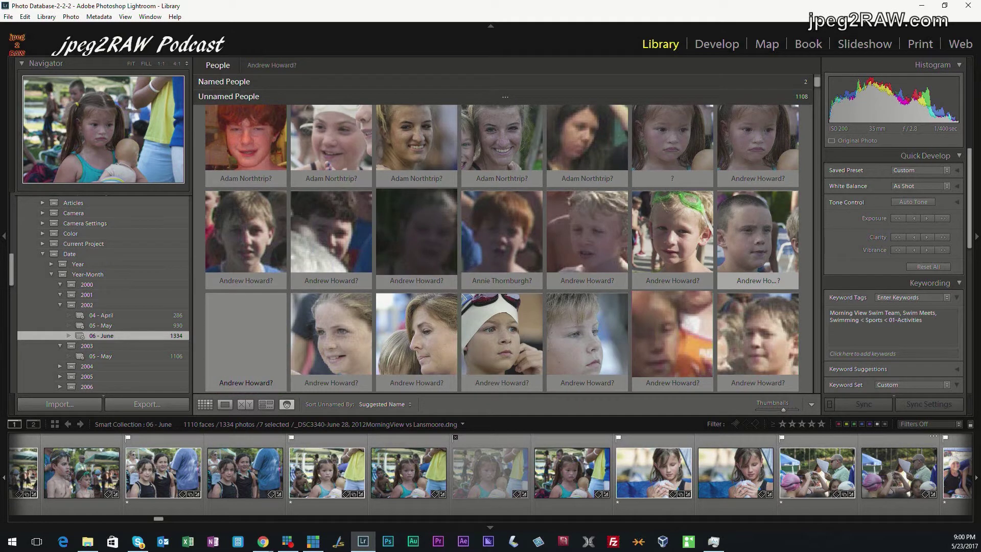
pyautogui.press('Delete')
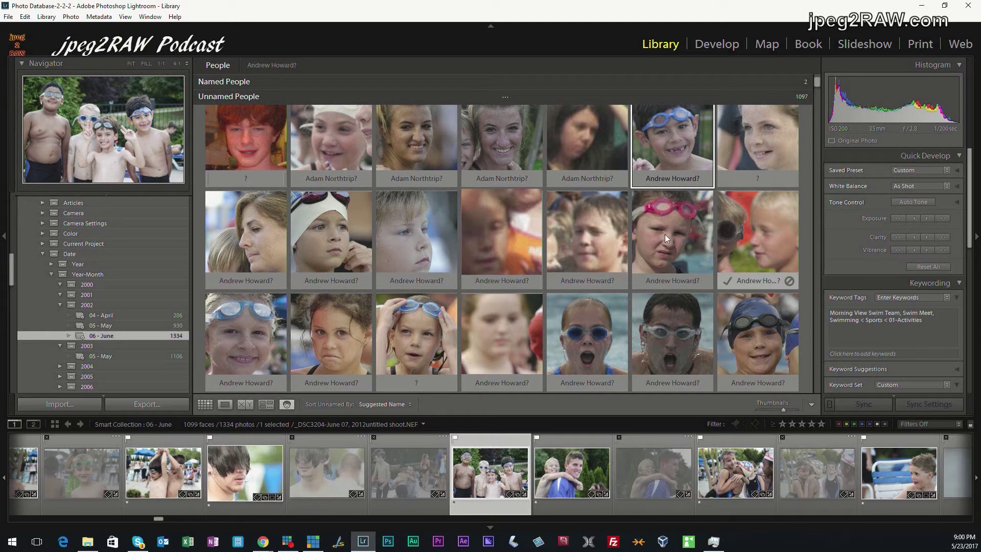
pyautogui.moveTo(323, 255)
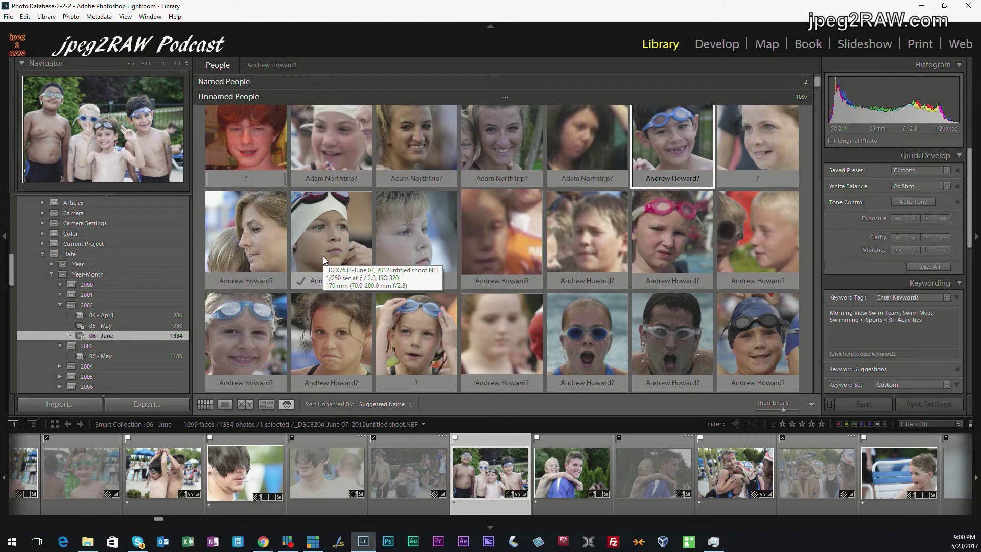
pyautogui.click(301, 281)
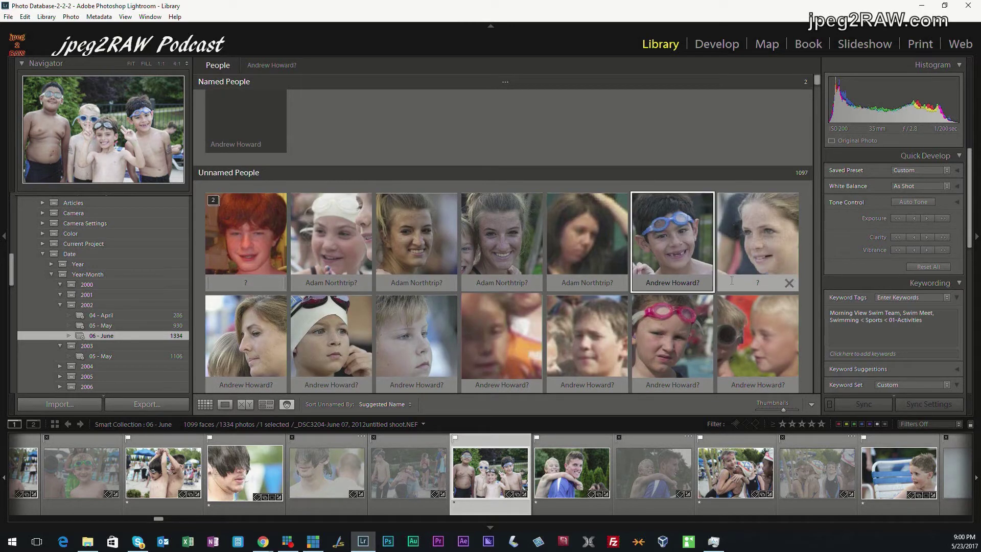
pyautogui.moveTo(664, 250)
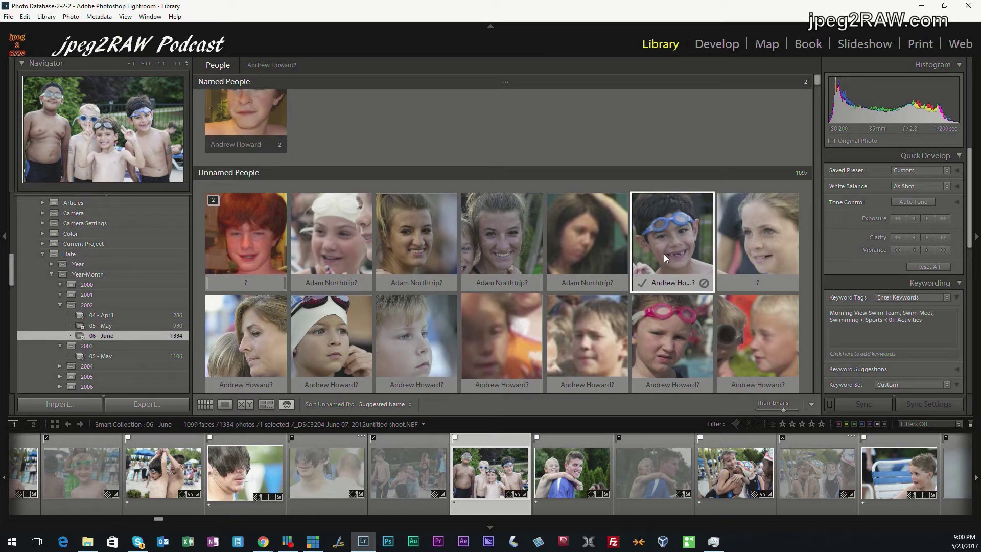
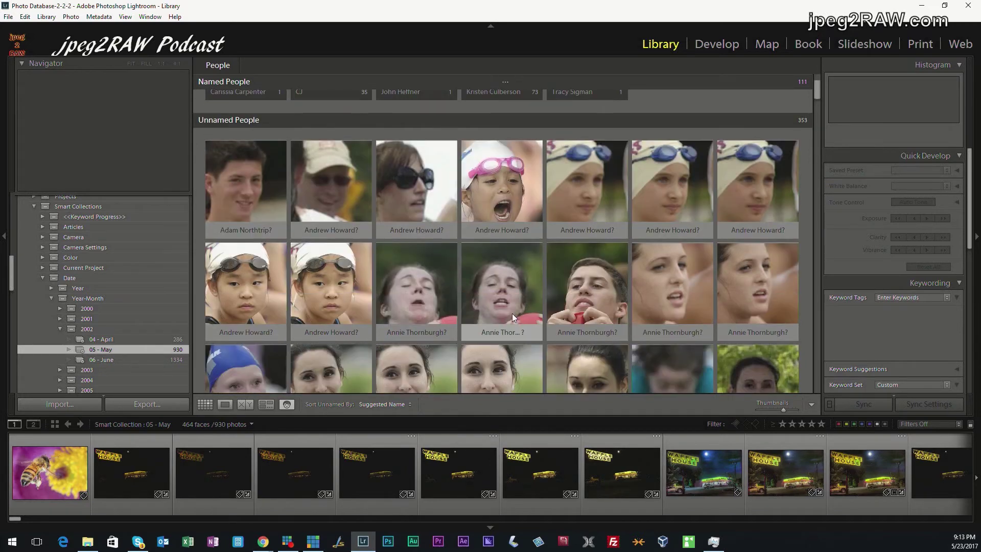
# Drag two faces suggested as one person and one suggested as another onto the correct named person's stack, raising her count to 76
pyautogui.click(405, 293)
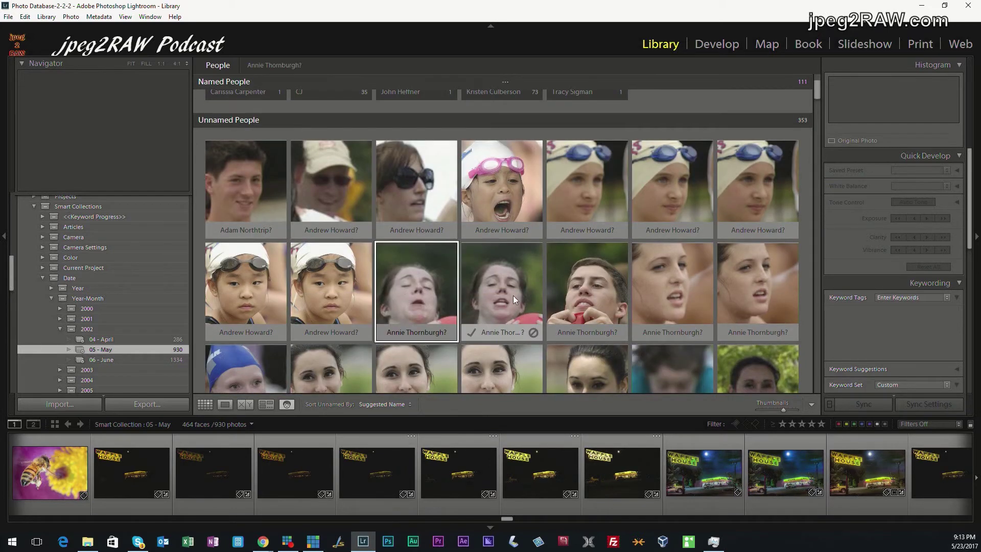
pyautogui.keyDown('ctrl'); pyautogui.click(513, 293); pyautogui.keyUp('ctrl')
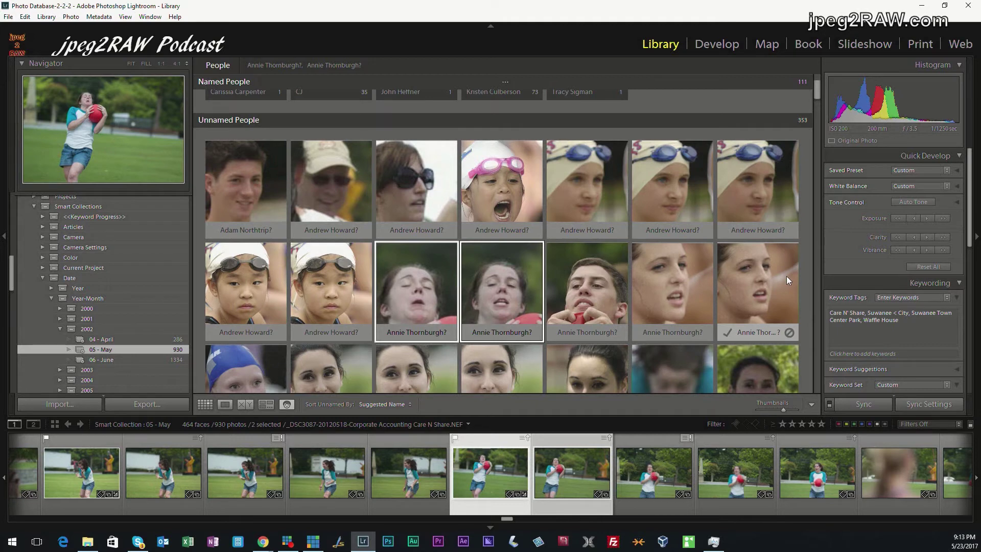
pyautogui.scroll(-3, 669, 287)
pyautogui.scroll(-5, 669, 288)
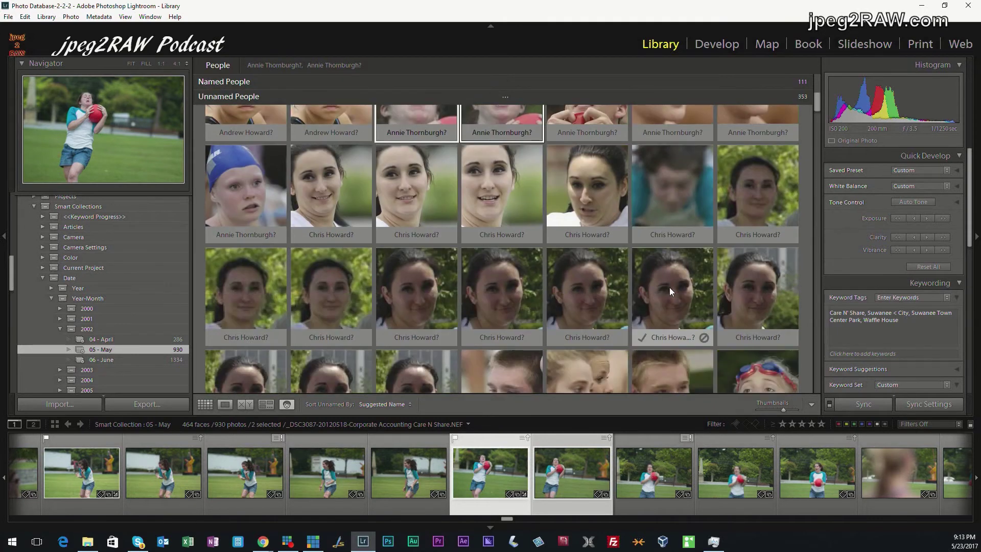
pyautogui.scroll(-3, 669, 287)
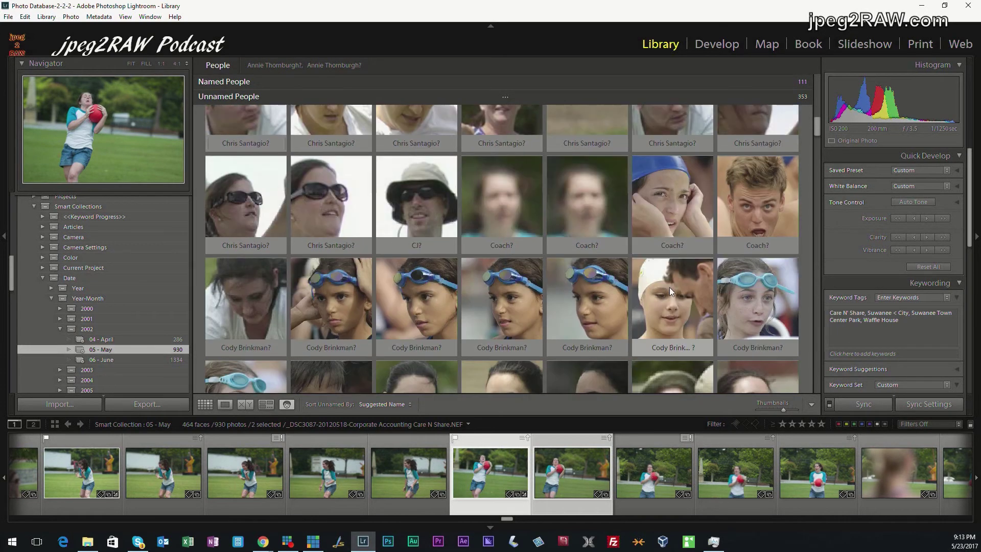
pyautogui.scroll(-5, 668, 287)
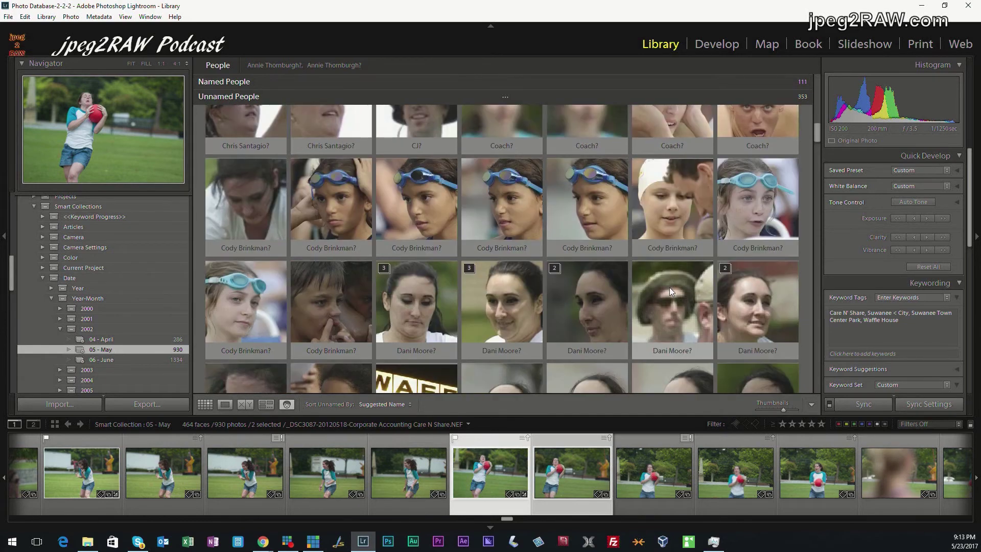
pyautogui.scroll(-4, 669, 287)
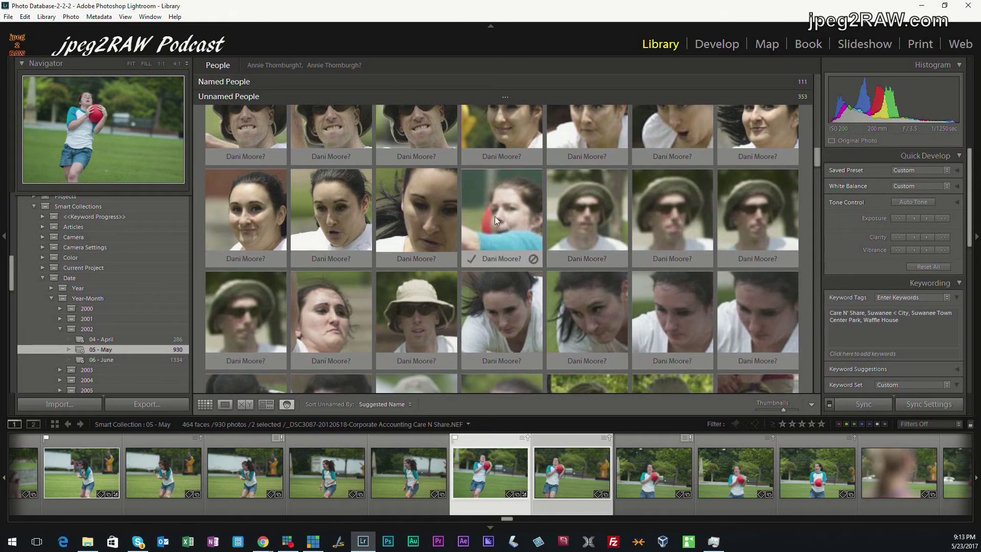
pyautogui.keyDown('ctrl'); pyautogui.click(494, 216); pyautogui.keyUp('ctrl')
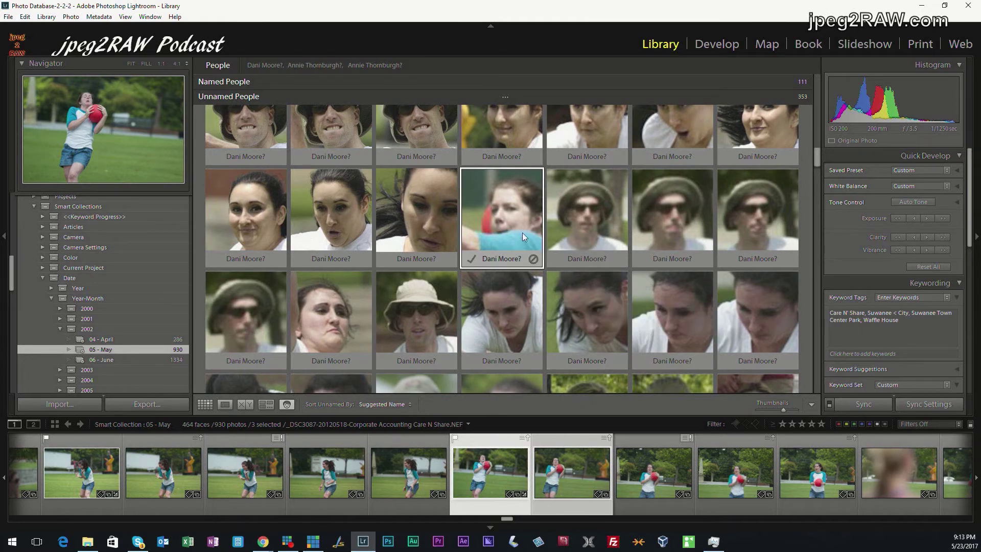
pyautogui.scroll(3, 523, 240)
pyautogui.scroll(10, 520, 257)
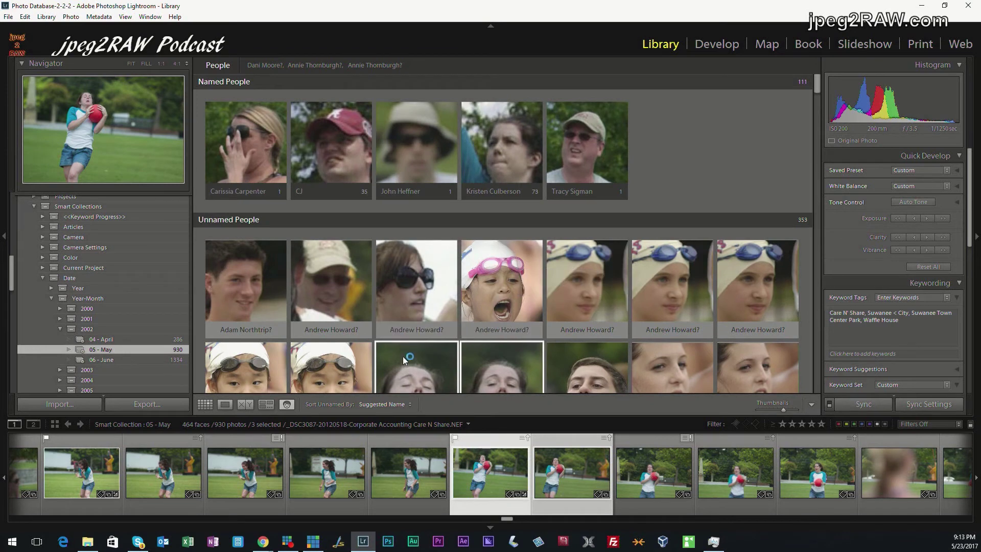
pyautogui.moveTo(402, 367); pyautogui.dragTo(484, 140)
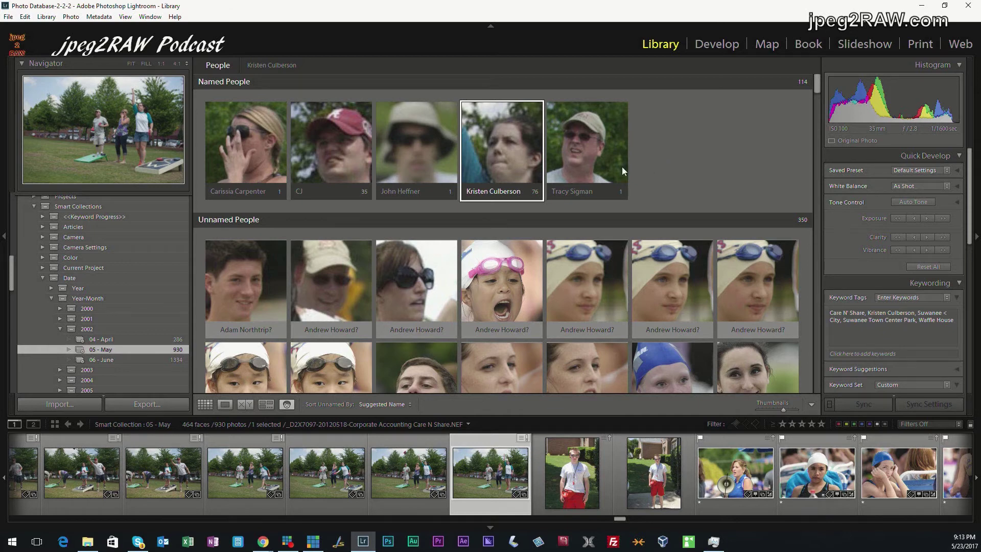
pyautogui.moveTo(507, 177)
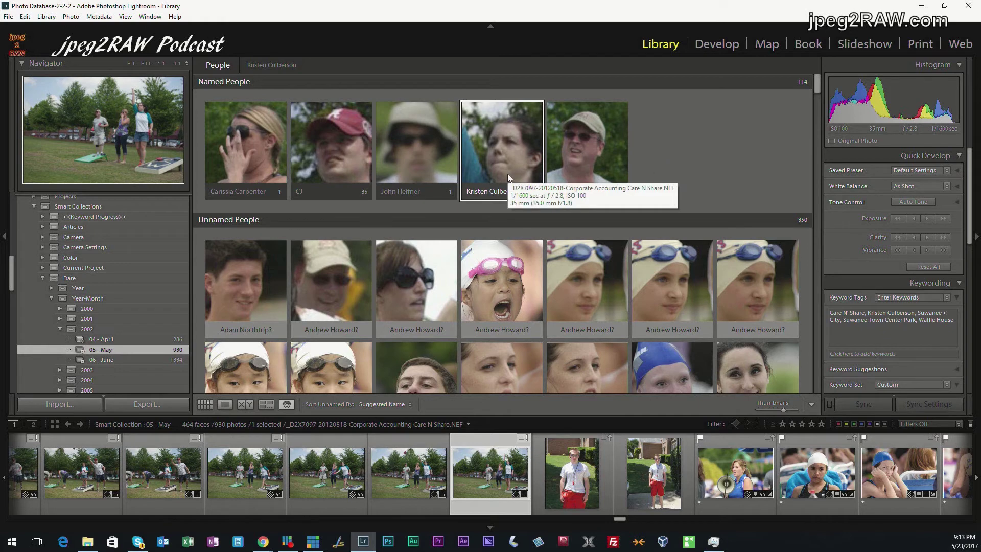
# Rename one misidentified confirmed face to a different named person, leaving the original with 34 faces and the new one with 2
pyautogui.doubleClick(337, 159)
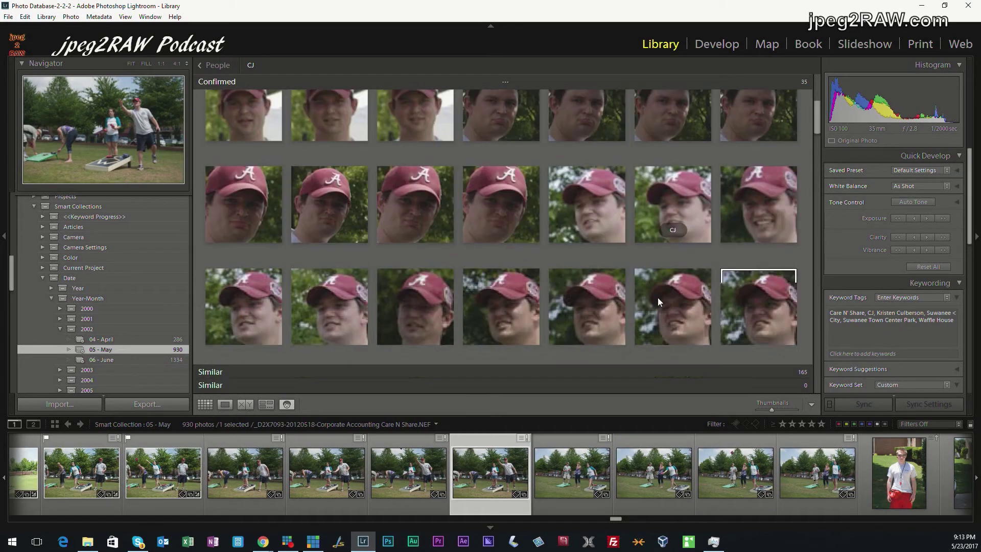
pyautogui.scroll(5, 657, 298)
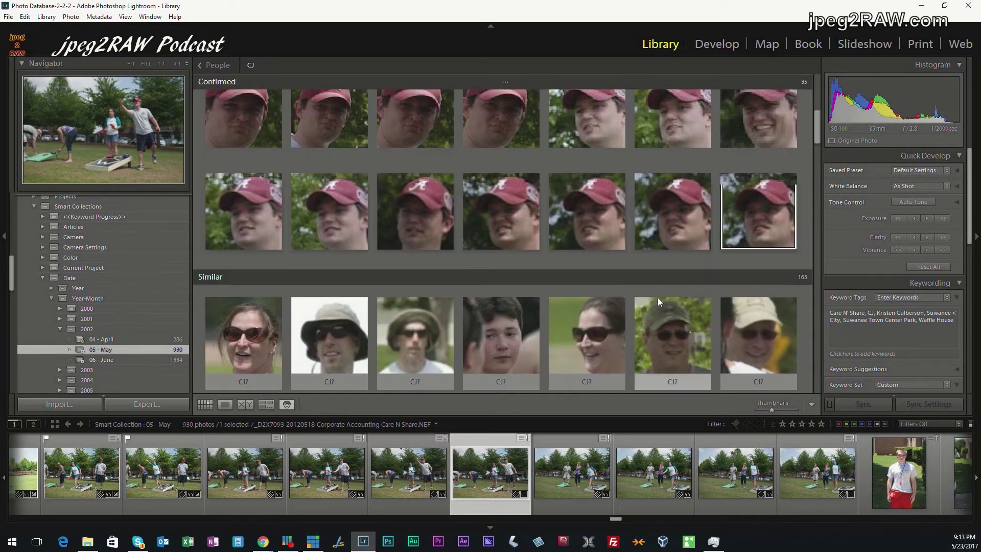
pyautogui.scroll(2, 658, 297)
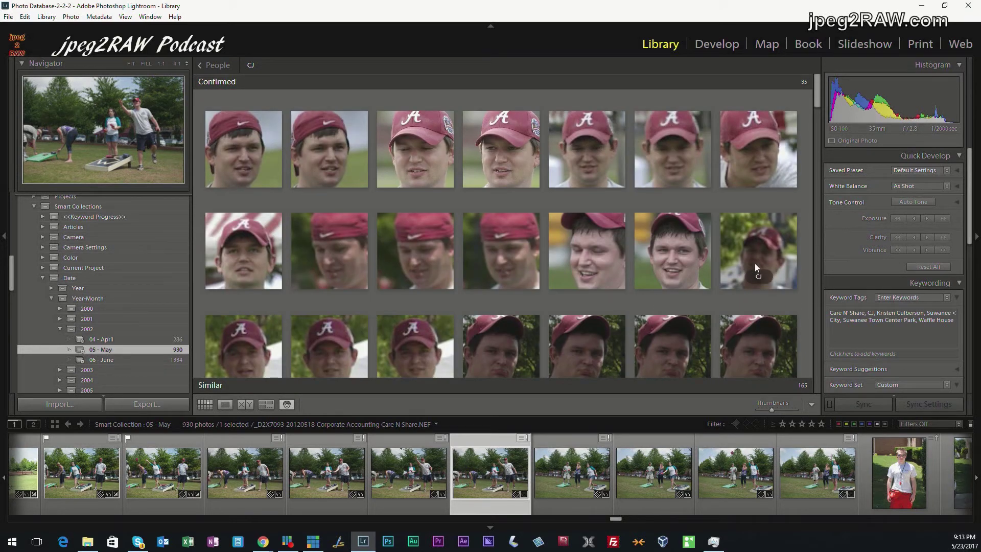
pyautogui.click(764, 276)
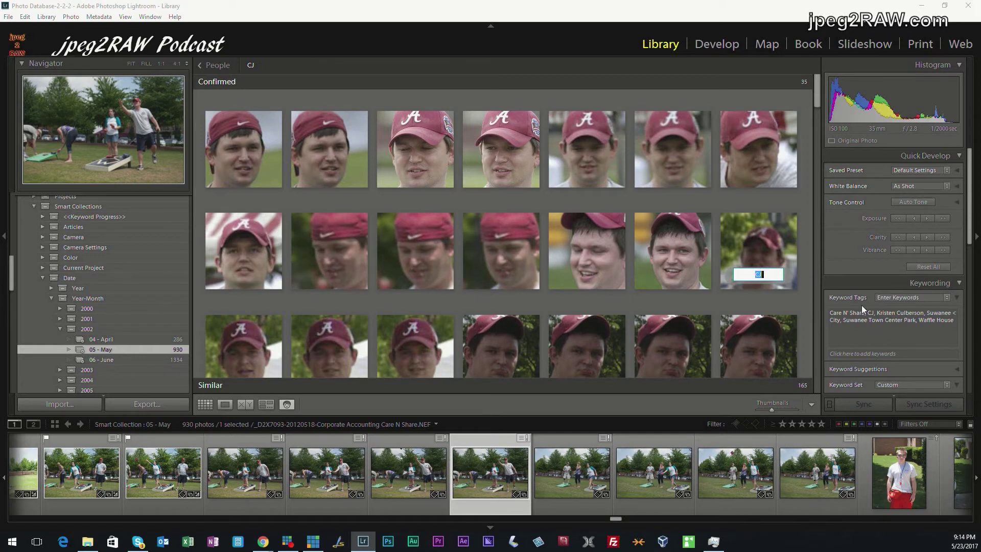
pyautogui.press('Right')
pyautogui.press('Return')
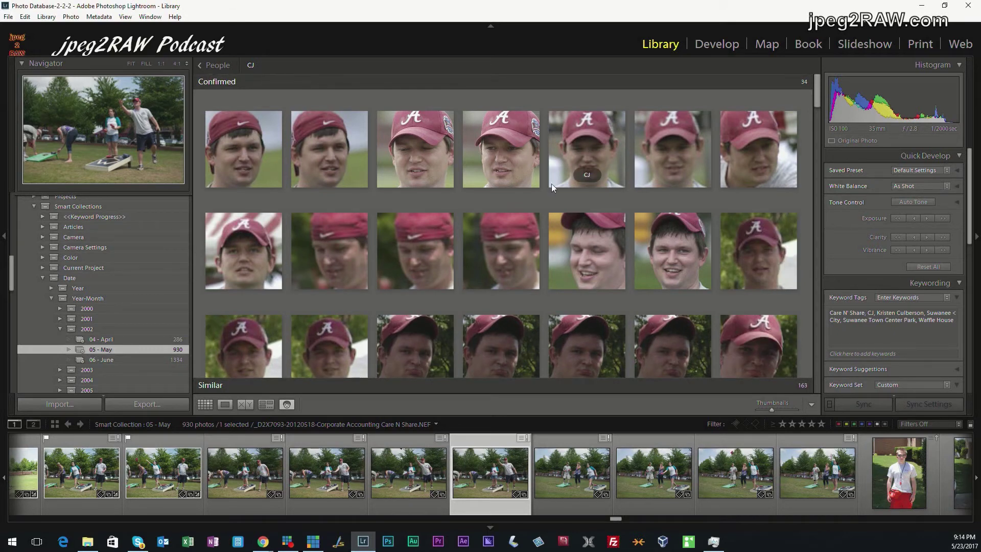
pyautogui.click(213, 65)
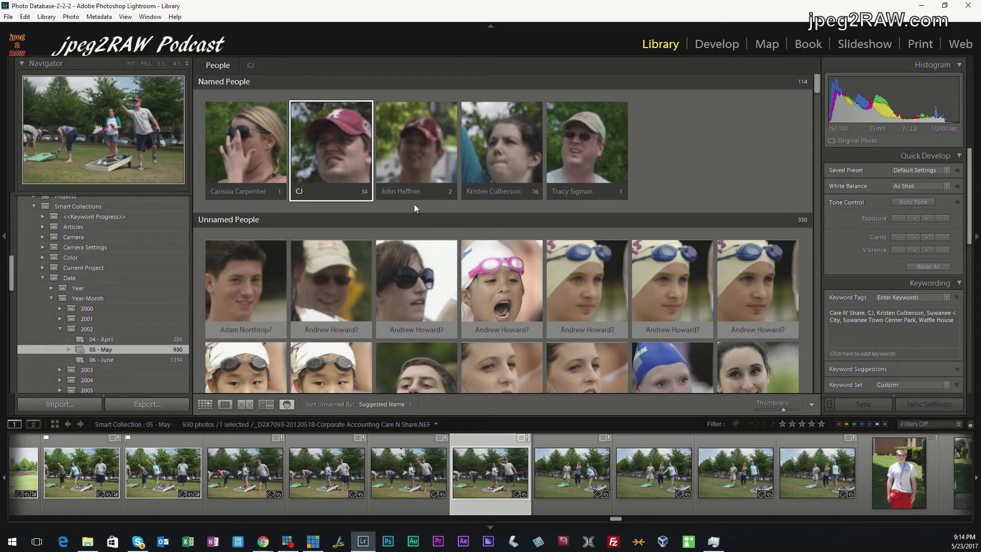
pyautogui.click(420, 158)
# Rename the mistaken red-cap face back to its original person
pyautogui.doubleClick(415, 196)
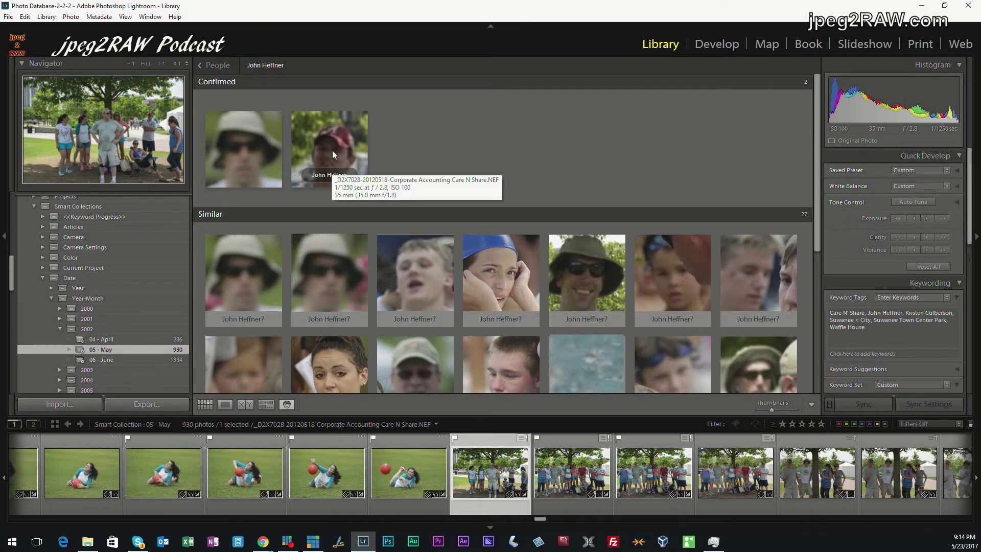
pyautogui.click(328, 174)
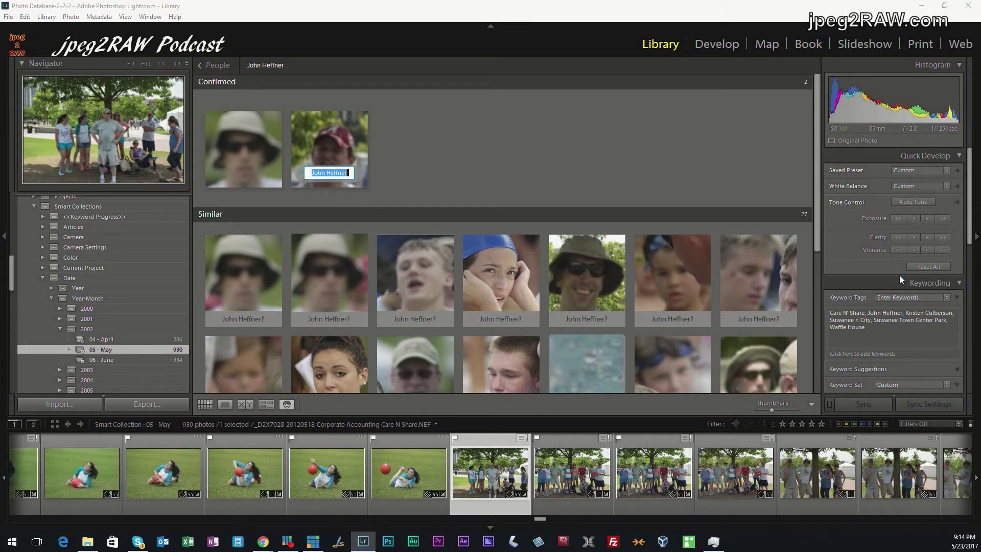
pyautogui.write('CJ')
pyautogui.press('Return')
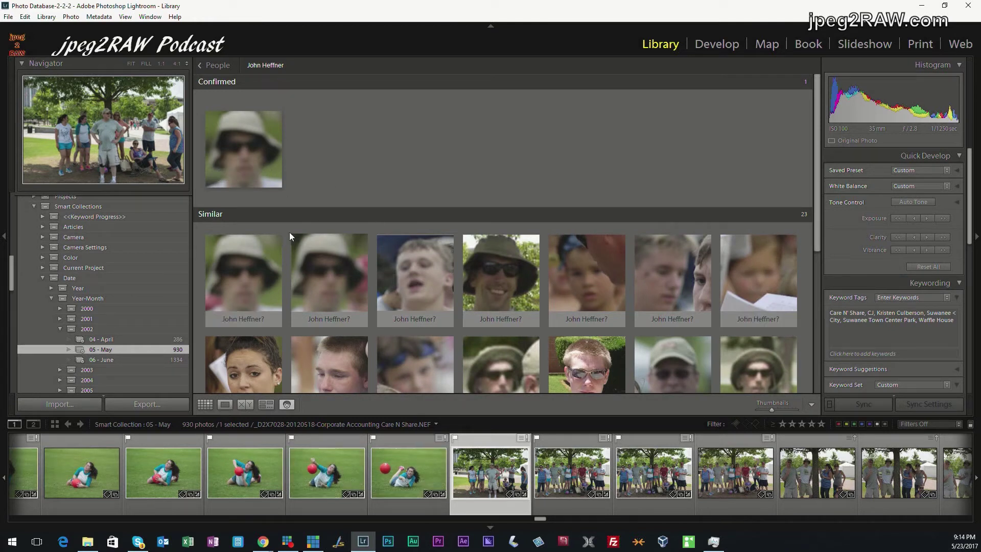
# Confirm five matching Similar faces, including two bucket-hat faces, bringing the confirmed count to 6
pyautogui.moveTo(235, 280)
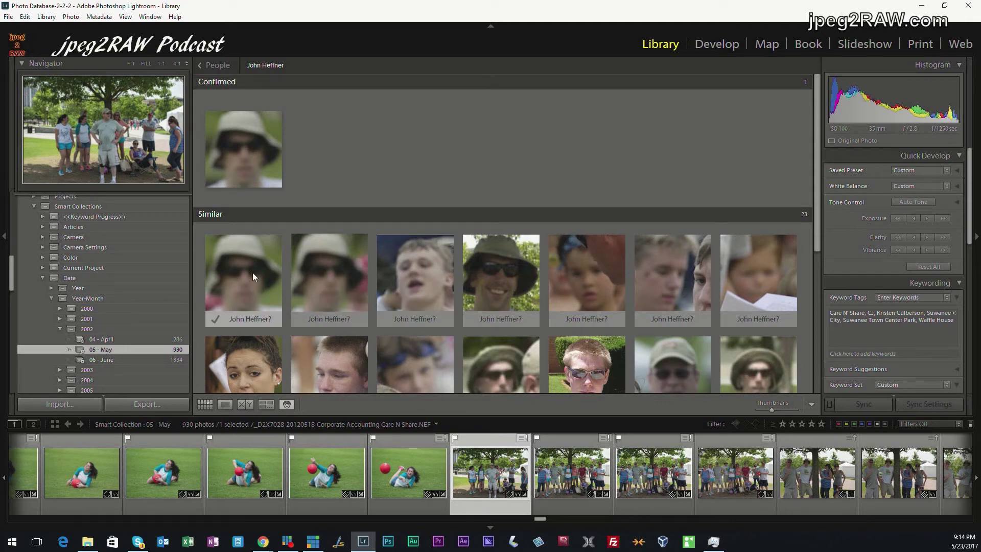
pyautogui.click(253, 272)
pyautogui.keyDown('ctrl'); pyautogui.click(330, 280); pyautogui.keyUp('ctrl')
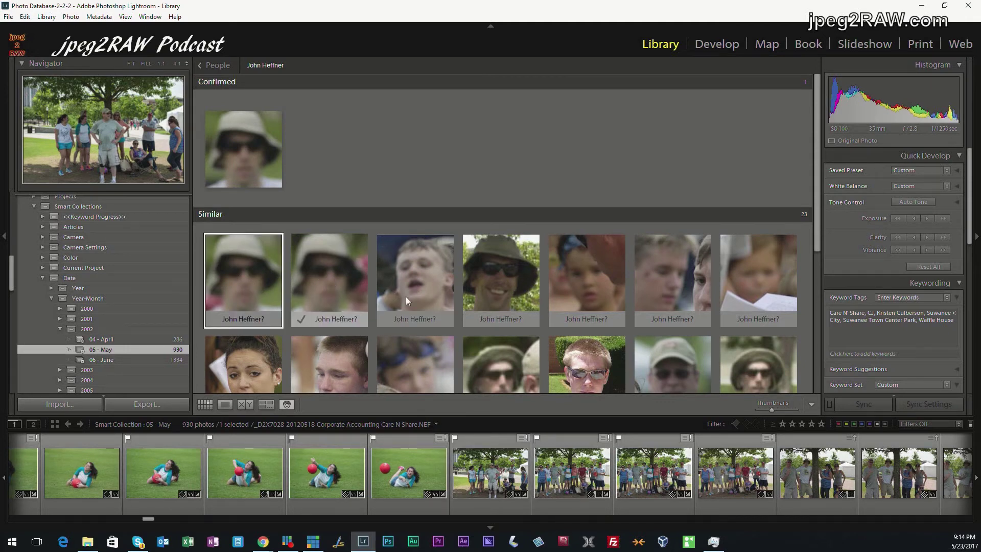
pyautogui.keyDown('ctrl'); pyautogui.click(504, 275); pyautogui.keyUp('ctrl')
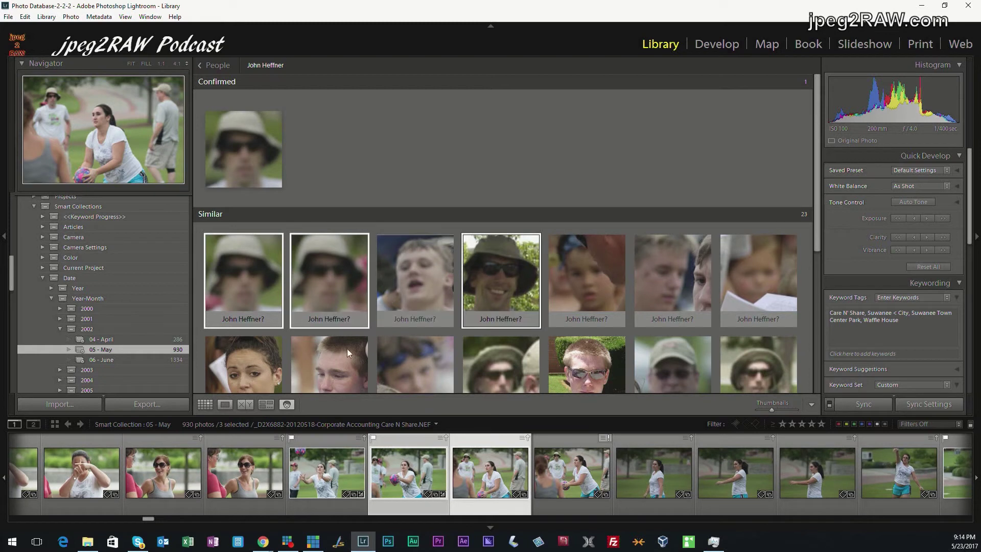
pyautogui.keyDown('ctrl'); pyautogui.click(484, 364); pyautogui.keyUp('ctrl')
pyautogui.keyDown('ctrl'); pyautogui.click(760, 369); pyautogui.keyUp('ctrl')
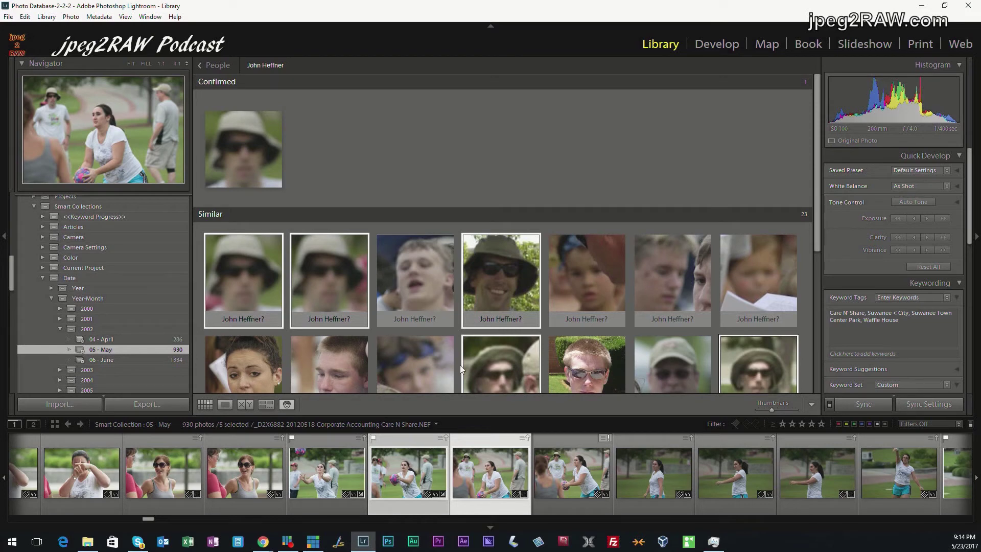
pyautogui.moveTo(246, 324)
pyautogui.click(213, 320)
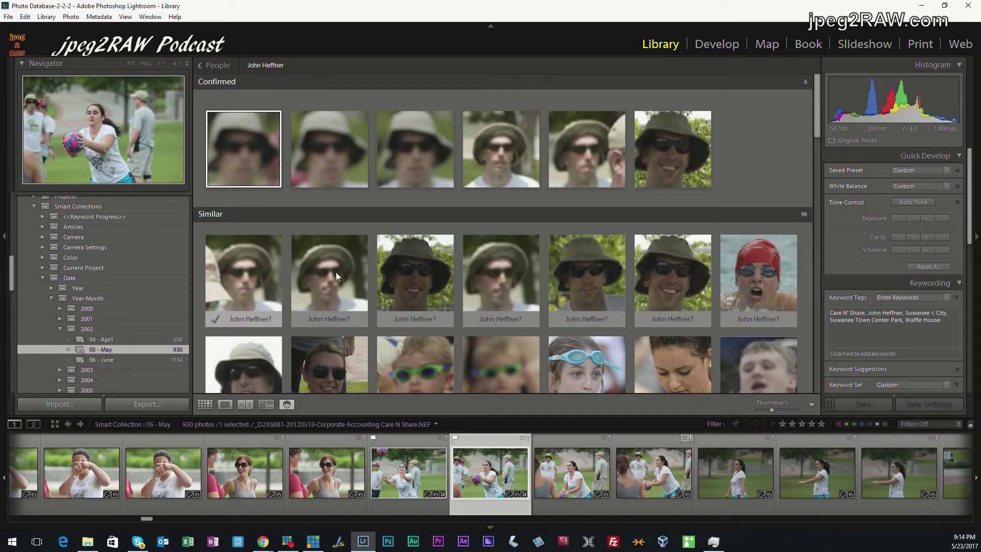
# Select eleven matching bucket-hat faces among the Similar suggestions and confirm them all
pyautogui.moveTo(702, 267)
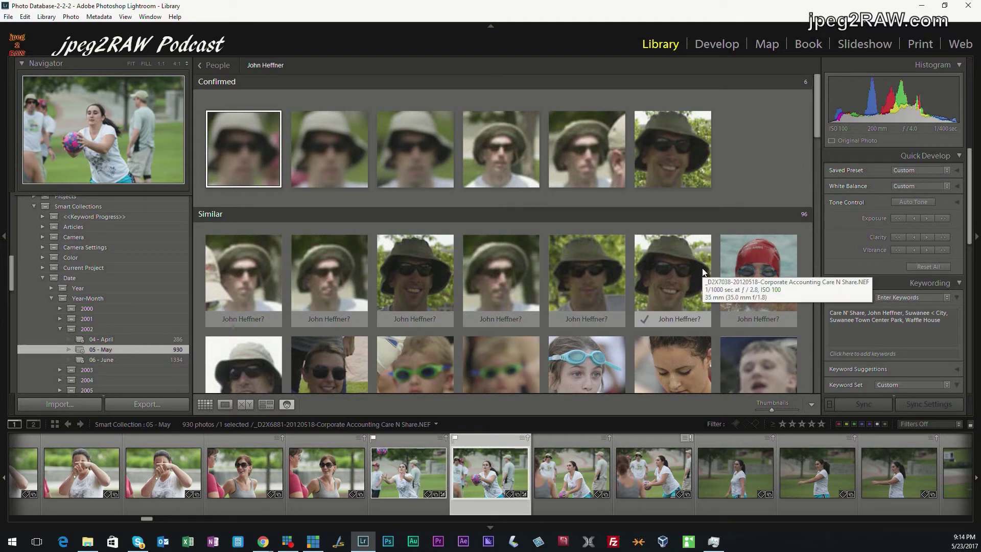
pyautogui.moveTo(594, 286)
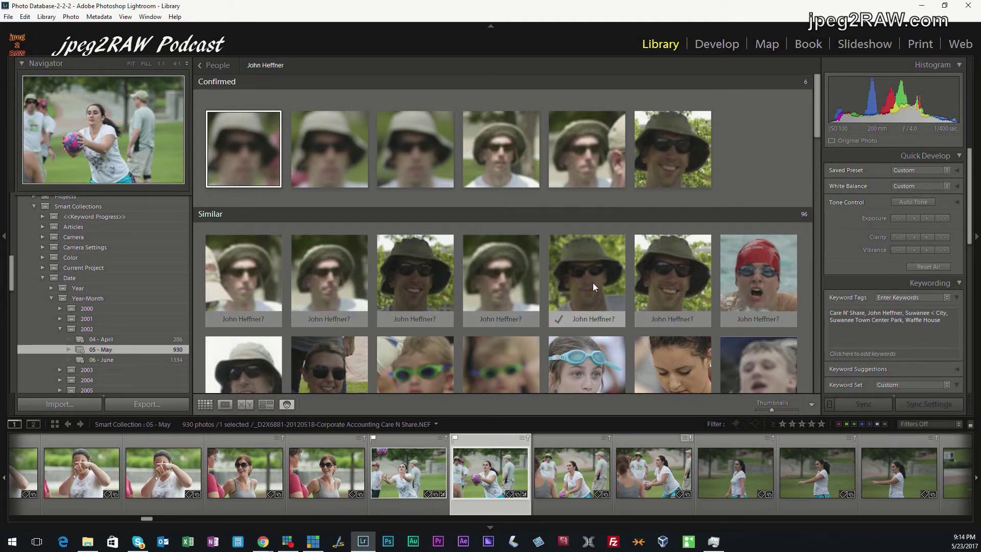
pyautogui.click(251, 267)
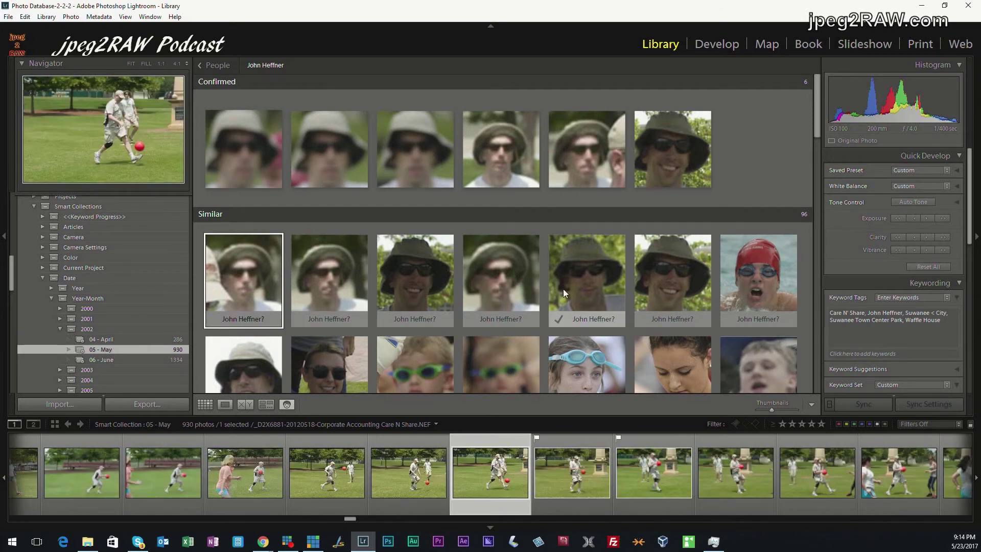
pyautogui.keyDown('shift'); pyautogui.click(686, 277); pyautogui.keyUp('shift')
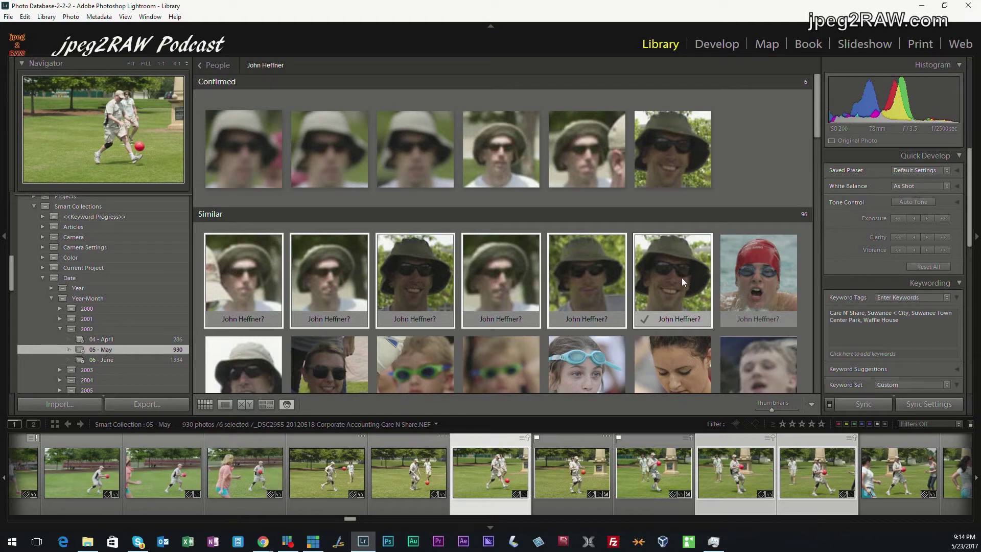
pyautogui.scroll(-2, 338, 355)
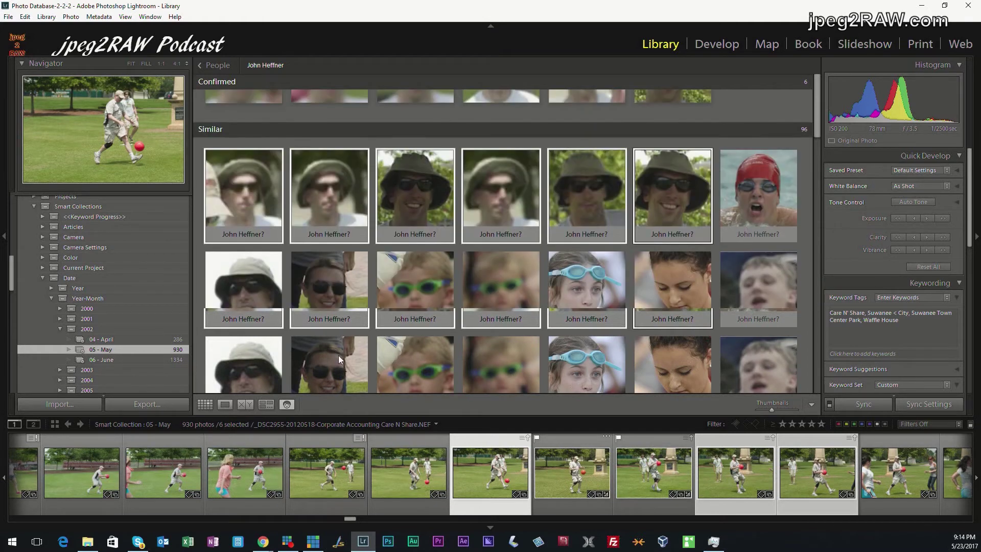
pyautogui.keyDown('ctrl'); pyautogui.click(260, 294); pyautogui.keyUp('ctrl')
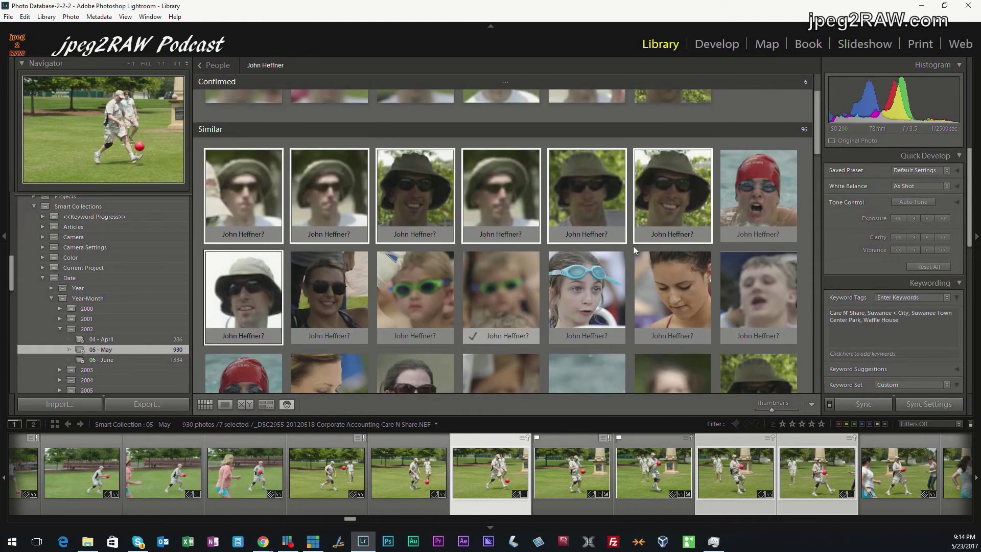
pyautogui.scroll(-2, 677, 316)
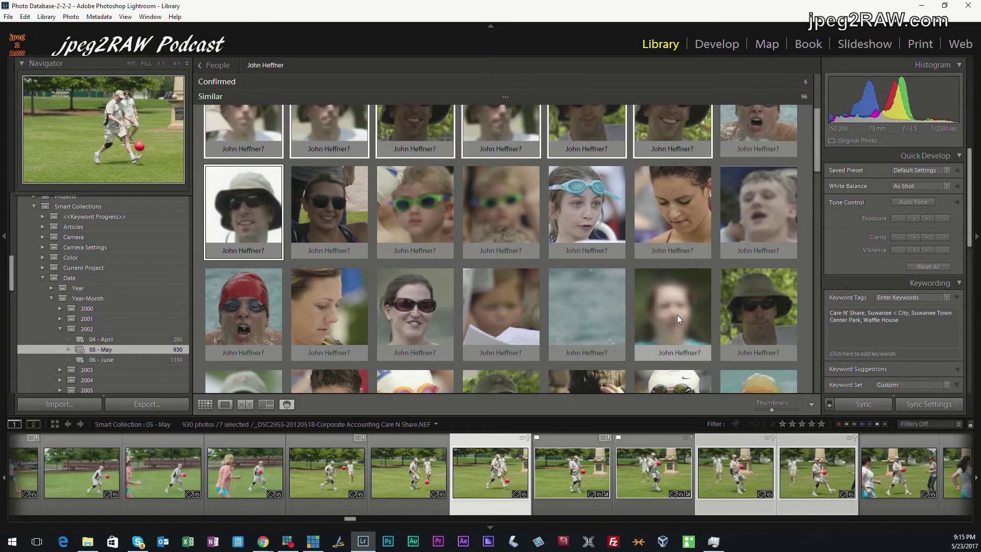
pyautogui.keyDown('ctrl'); pyautogui.click(756, 307); pyautogui.keyUp('ctrl')
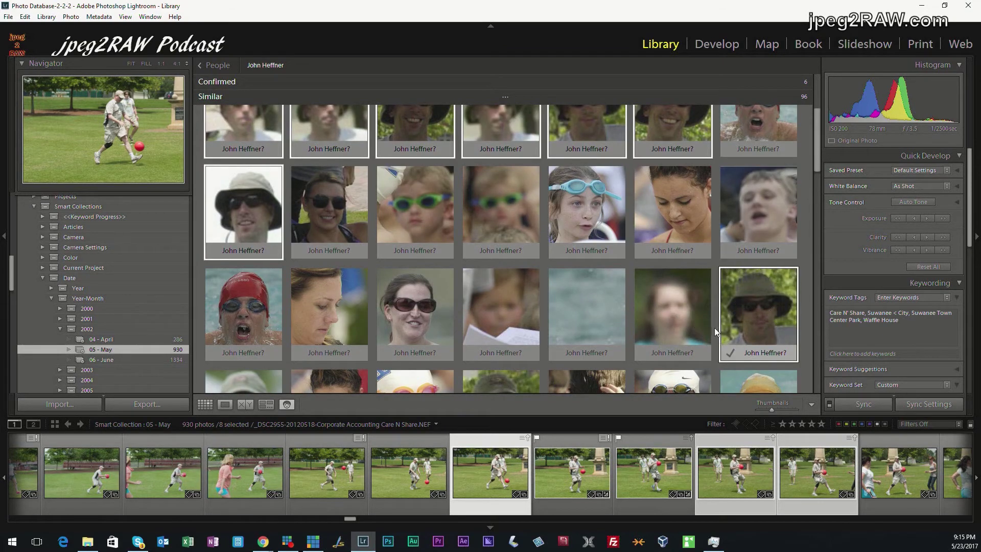
pyautogui.scroll(-6, 714, 328)
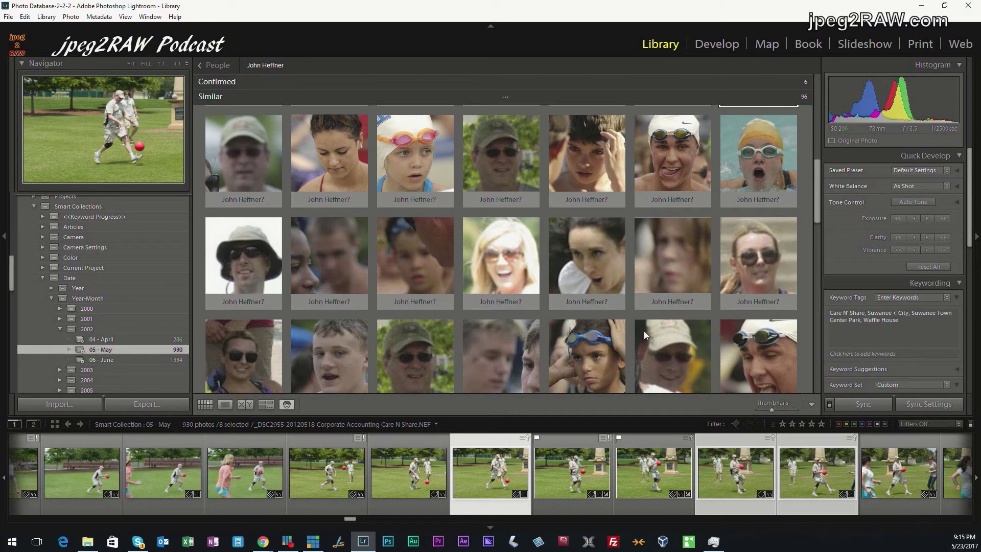
pyautogui.keyDown('ctrl'); pyautogui.click(242, 261); pyautogui.keyUp('ctrl')
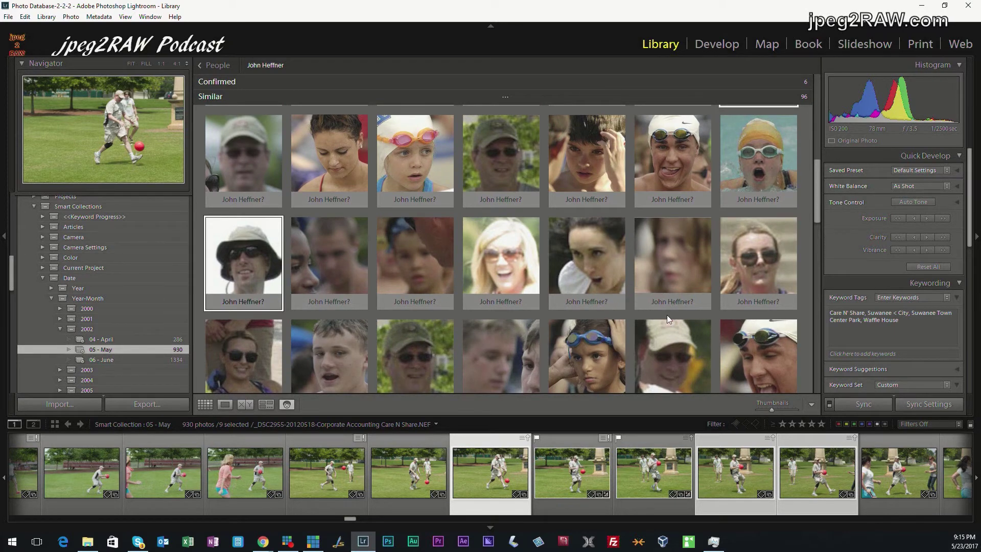
pyautogui.scroll(-4, 667, 315)
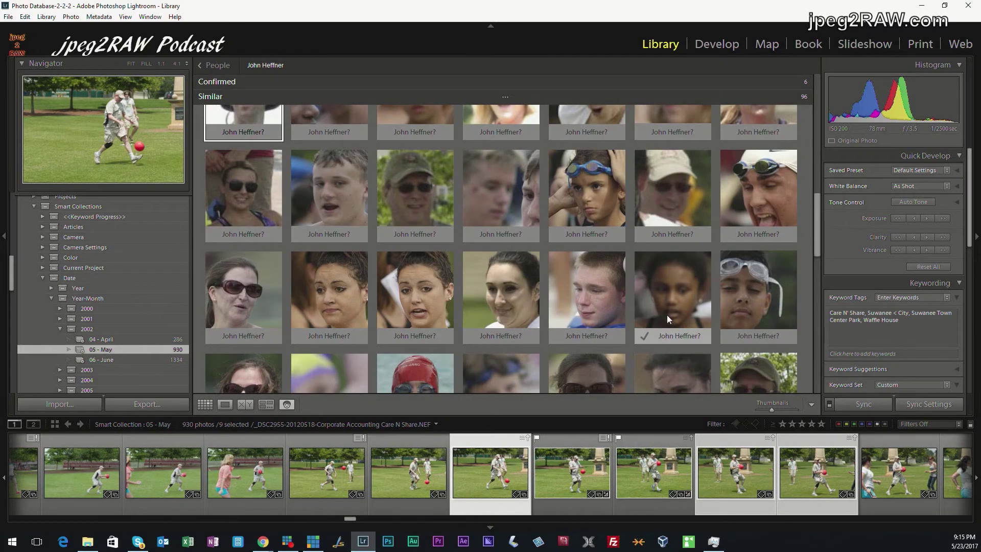
pyautogui.scroll(-3, 667, 315)
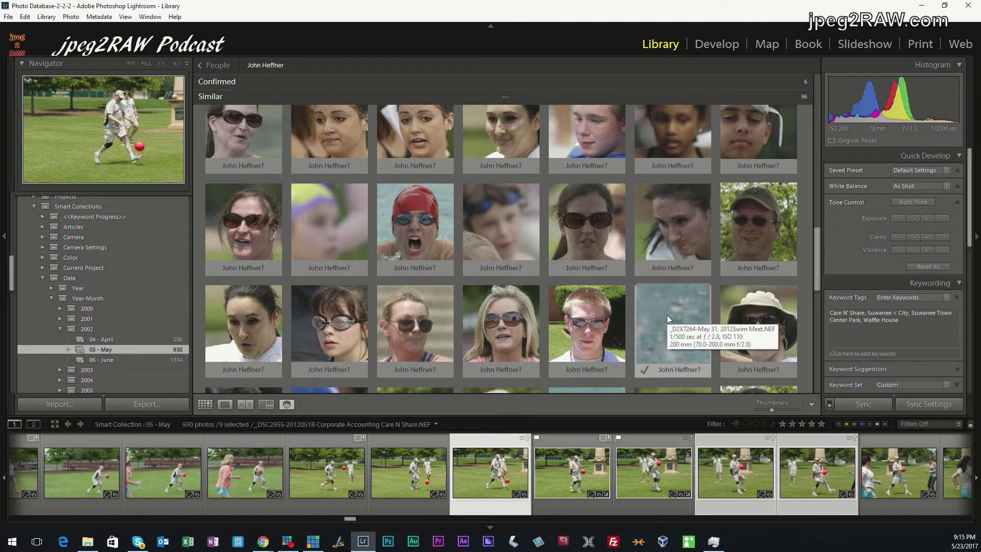
pyautogui.scroll(2, 666, 316)
pyautogui.scroll(-2, 714, 332)
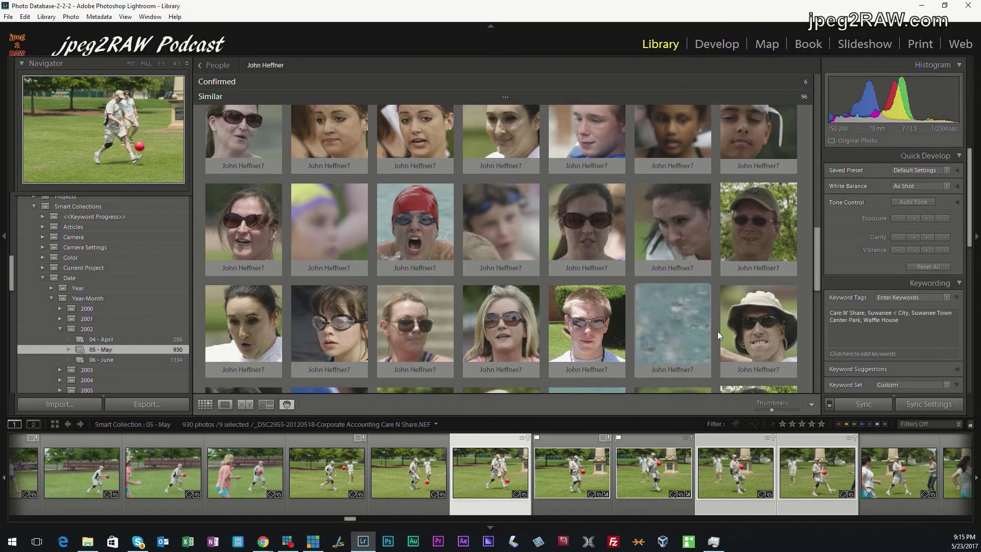
pyautogui.keyDown('ctrl'); pyautogui.click(772, 327); pyautogui.keyUp('ctrl')
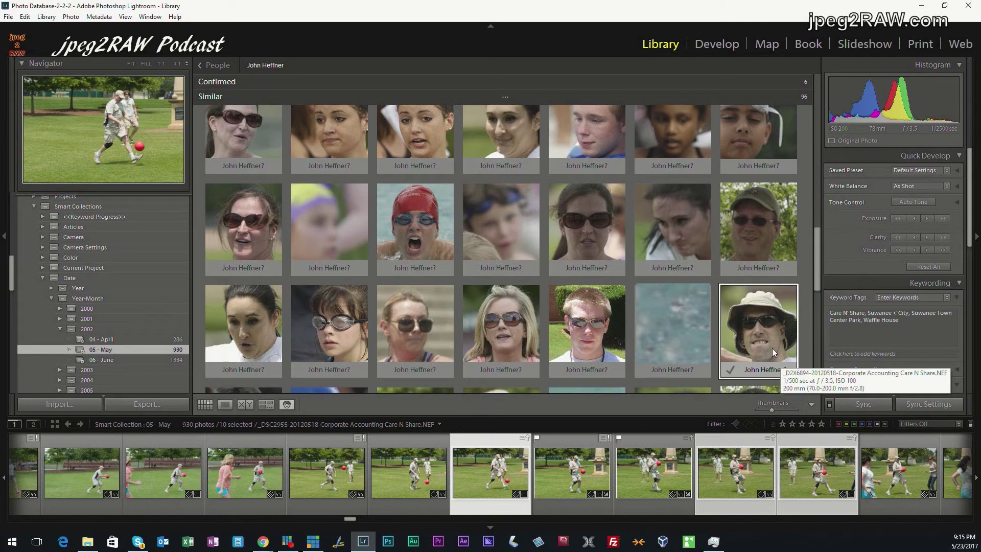
pyautogui.scroll(-2, 771, 342)
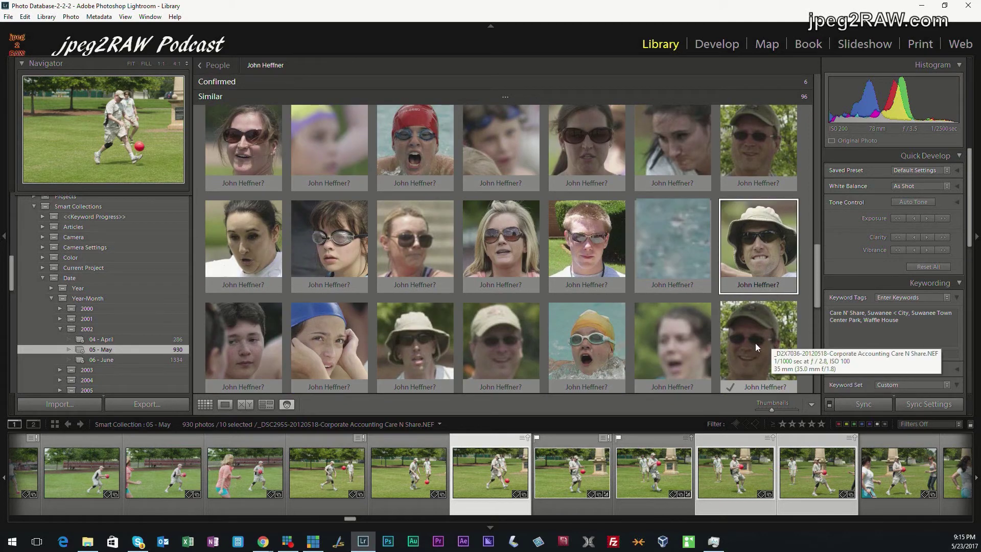
pyautogui.keyDown('ctrl'); pyautogui.click(416, 342); pyautogui.keyUp('ctrl')
pyautogui.scroll(-2, 648, 336)
pyautogui.scroll(-2, 648, 336)
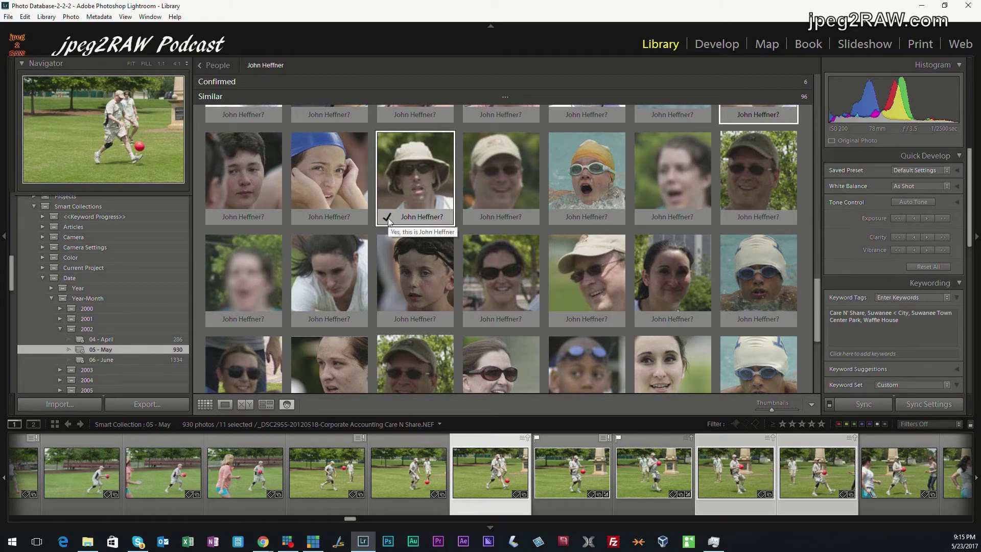
pyautogui.click(387, 217)
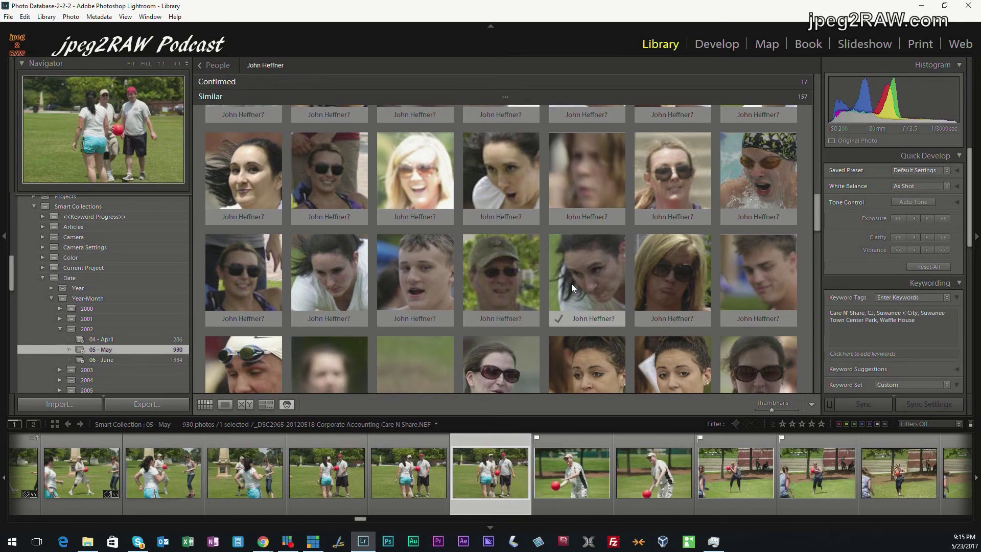
# Confirm five more bucket-hat faces, reaching 22 confirmed
pyautogui.scroll(-3, 571, 284)
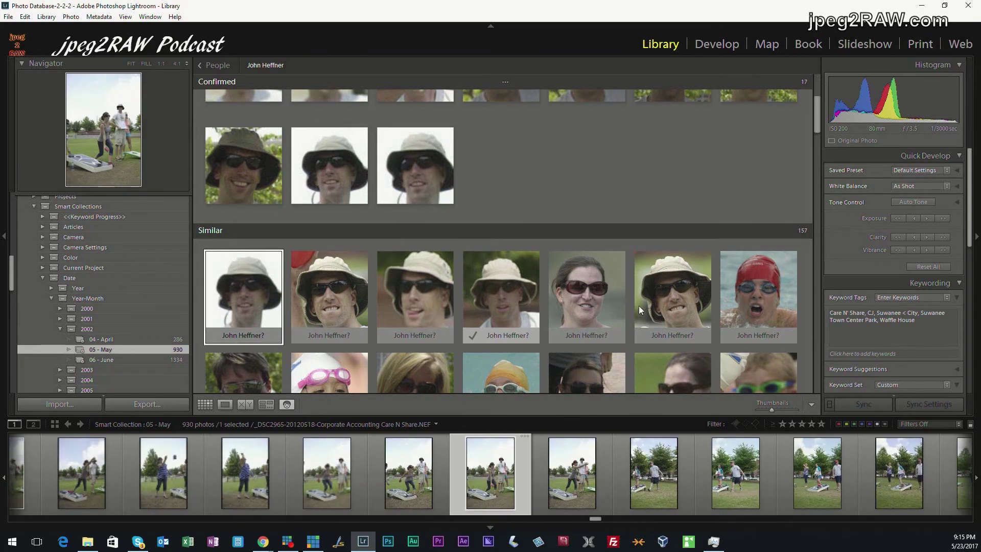
pyautogui.keyDown('ctrl'); pyautogui.click(683, 328); pyautogui.keyUp('ctrl')
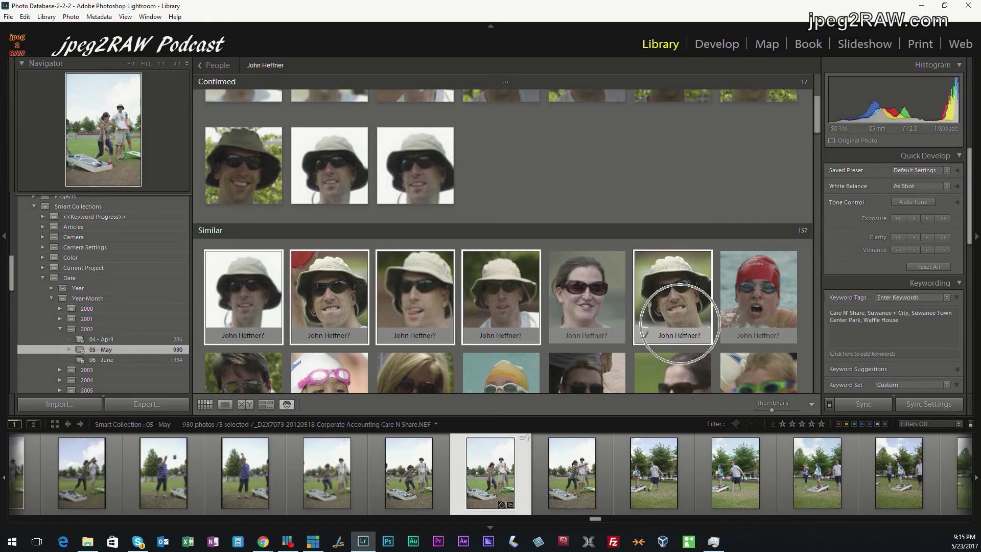
pyautogui.click(643, 337)
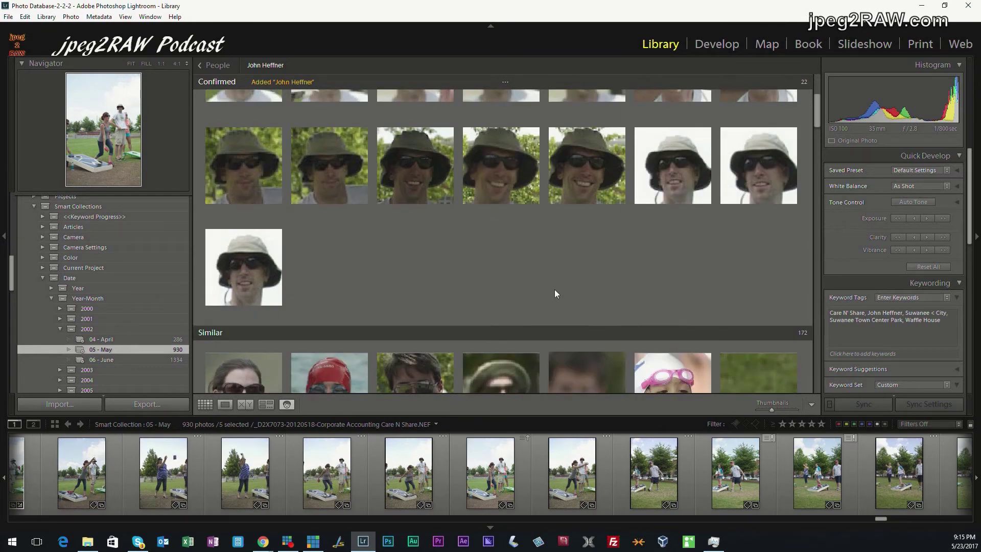
pyautogui.scroll(-1, 572, 342)
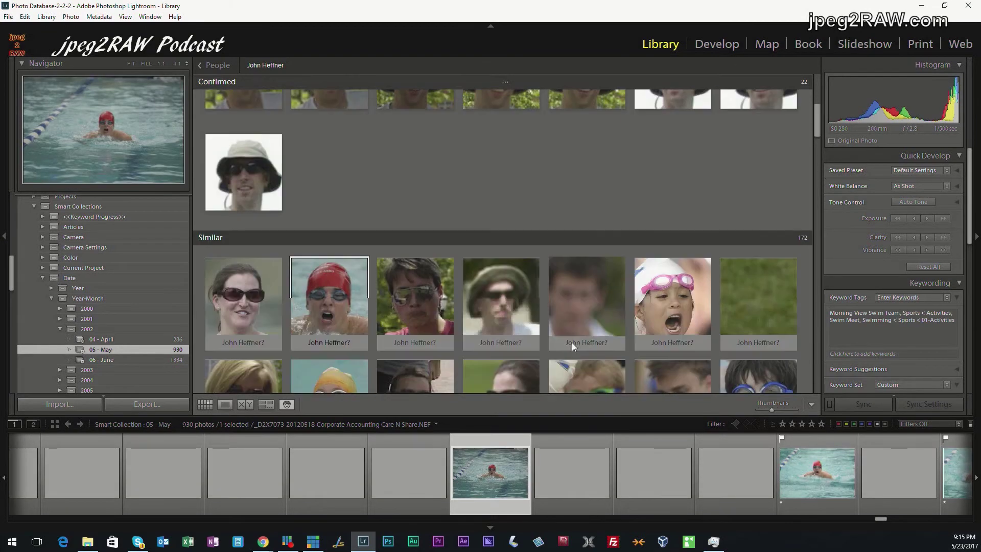
# Confirm one more suggested face, reaching 23, then expand and select 05-People in the Keyword List
pyautogui.moveTo(509, 300); pyautogui.dragTo(393, 179)
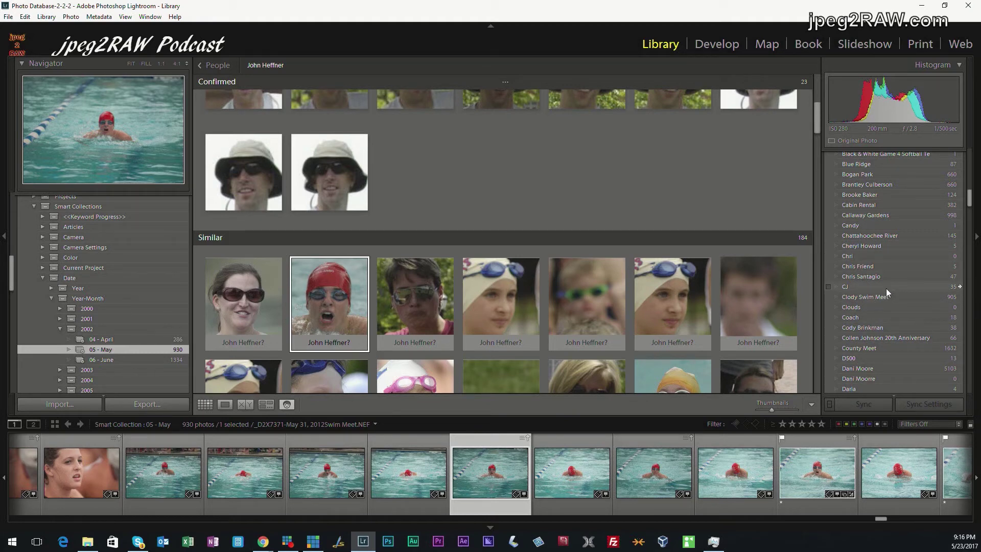
pyautogui.click(887, 289)
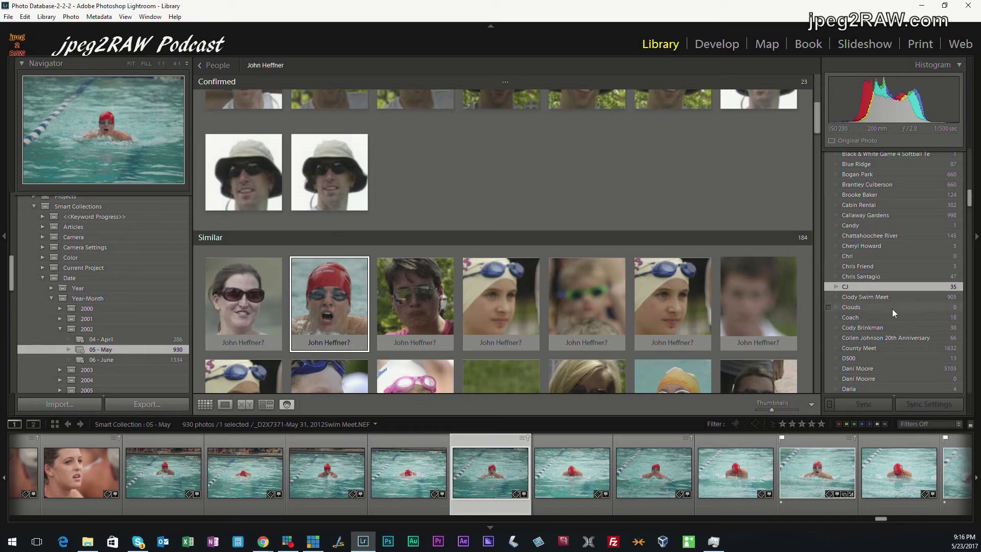
pyautogui.scroll(10, 892, 309)
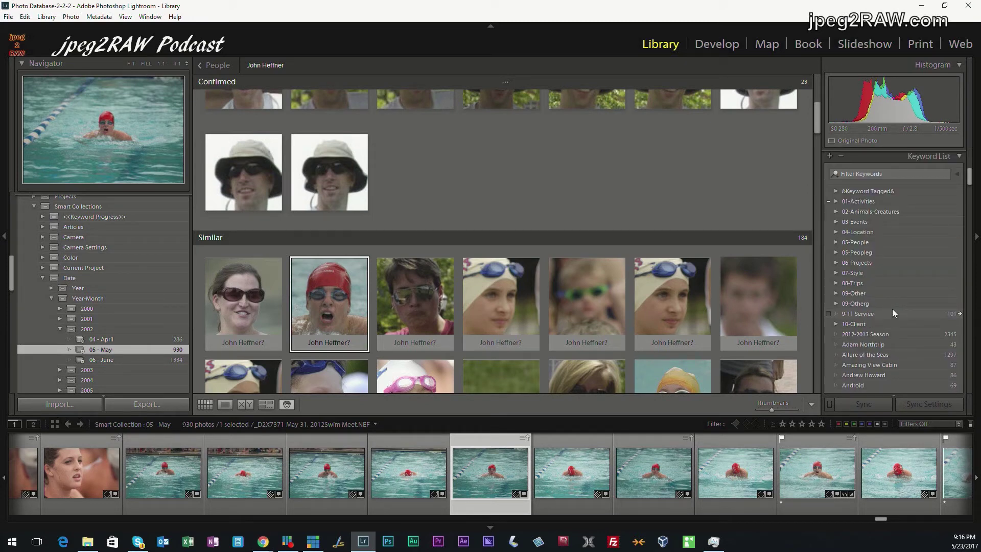
pyautogui.click(835, 254)
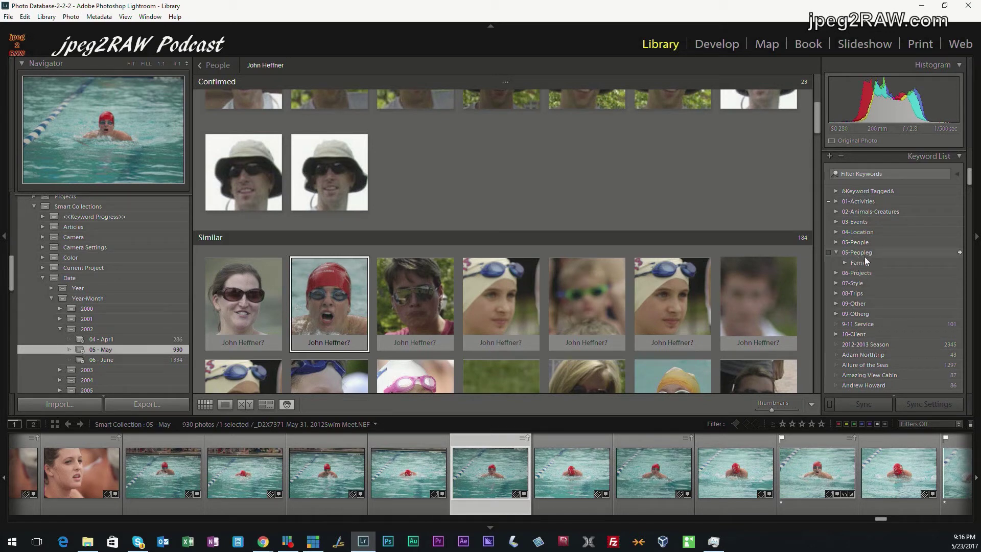
pyautogui.click(836, 254)
pyautogui.click(836, 243)
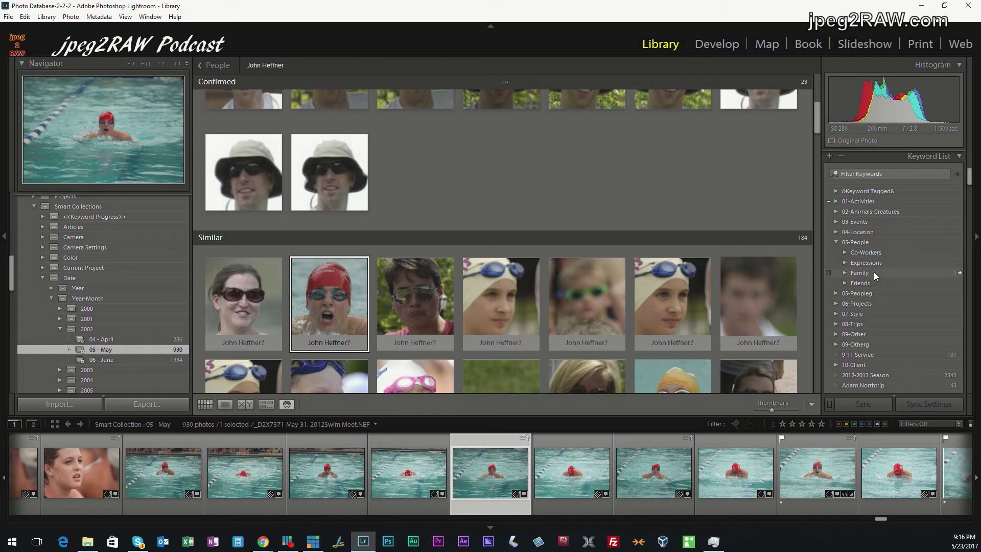
pyautogui.click(840, 243)
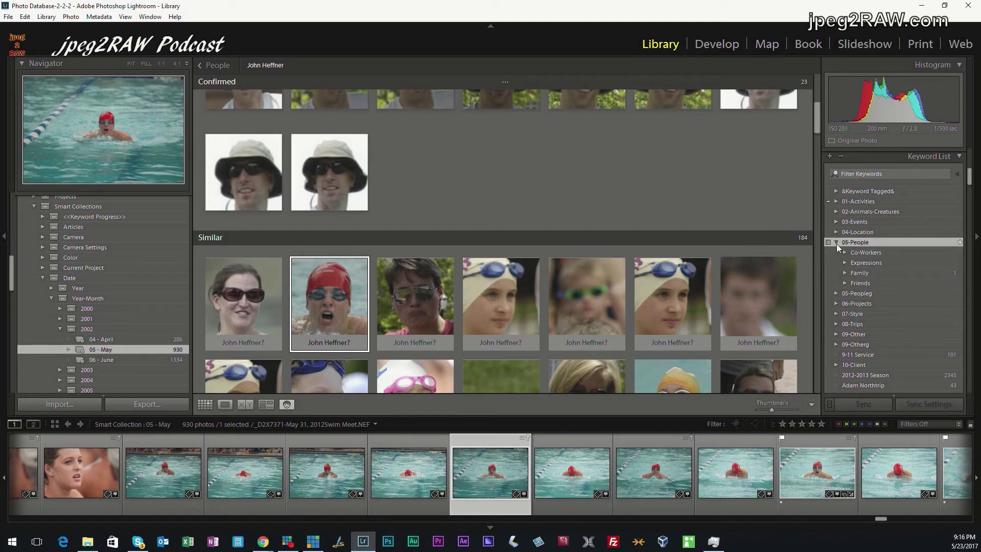
pyautogui.scroll(-5, 901, 314)
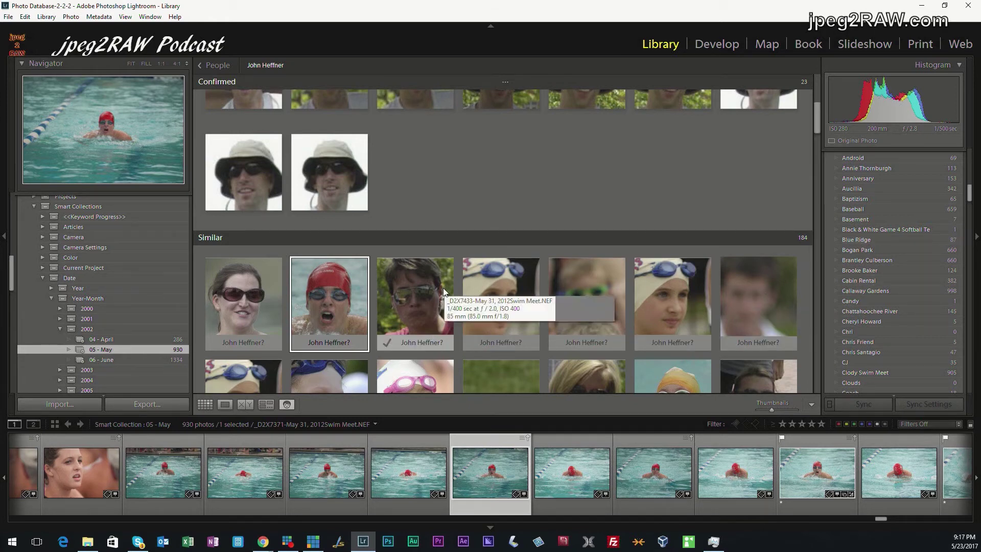
# Give the smiling woman in sunglasses her own suggested full name, leaving 183 suggestions
pyautogui.click(251, 342)
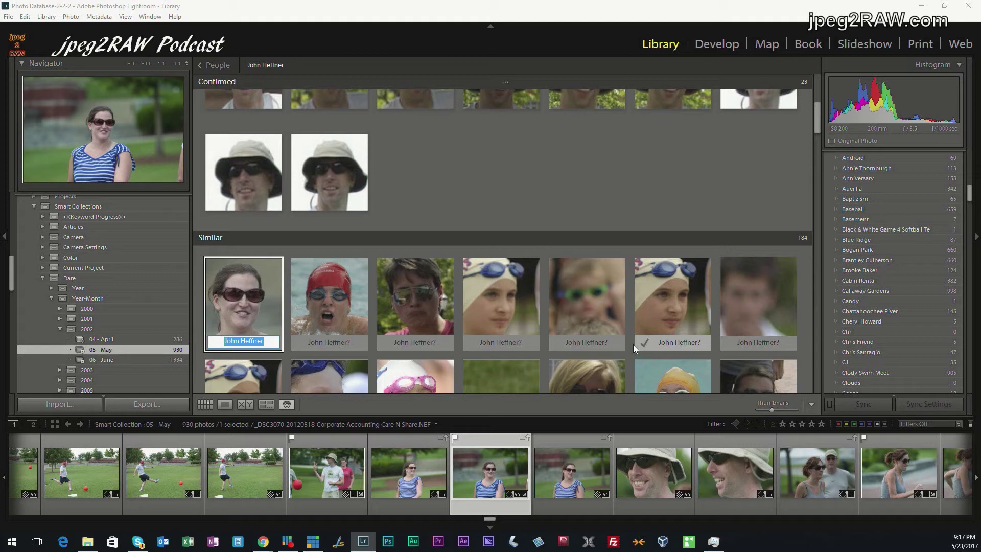
pyautogui.press('Return')
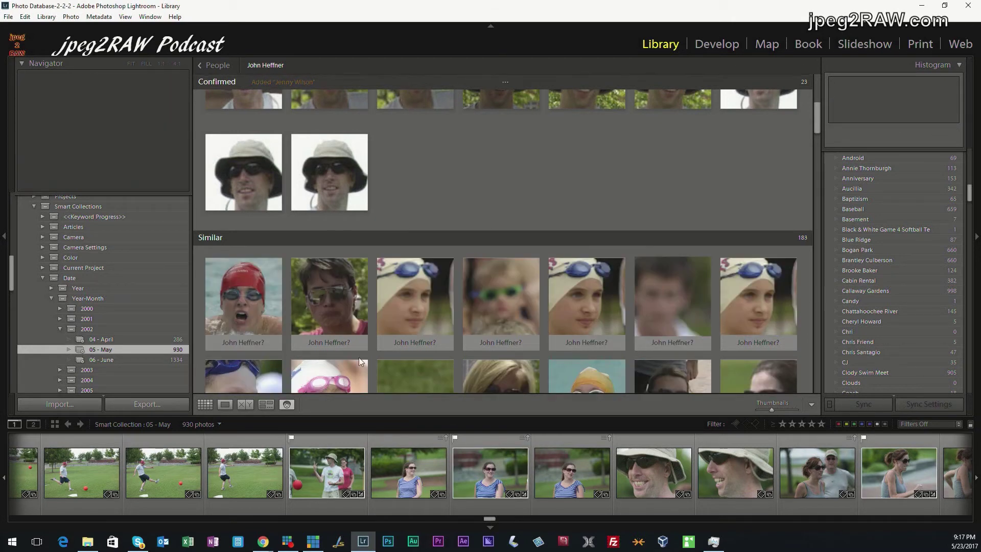
pyautogui.click(329, 341)
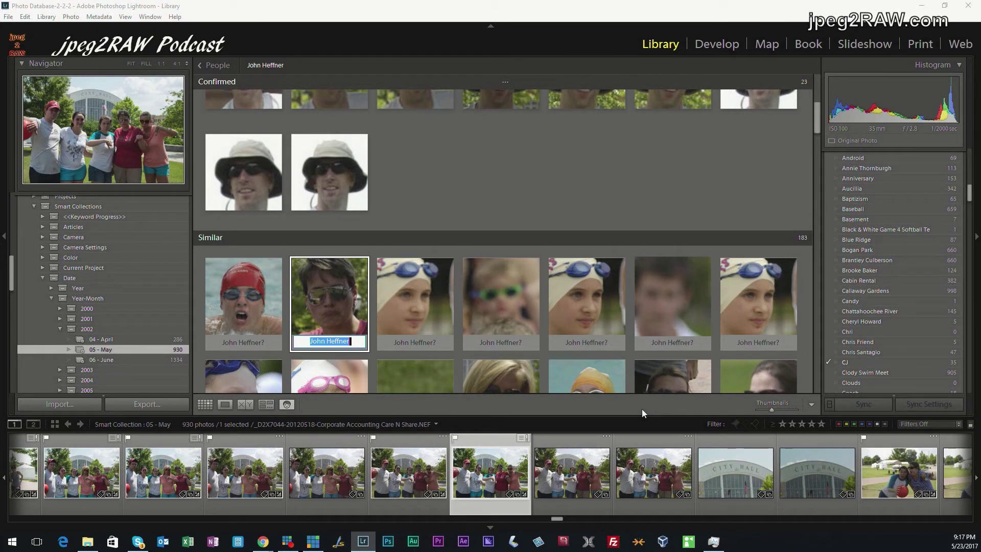
# Name the second Similar face 05-People instead of a first name, leaving 182 suggestions
pyautogui.write('Pam')
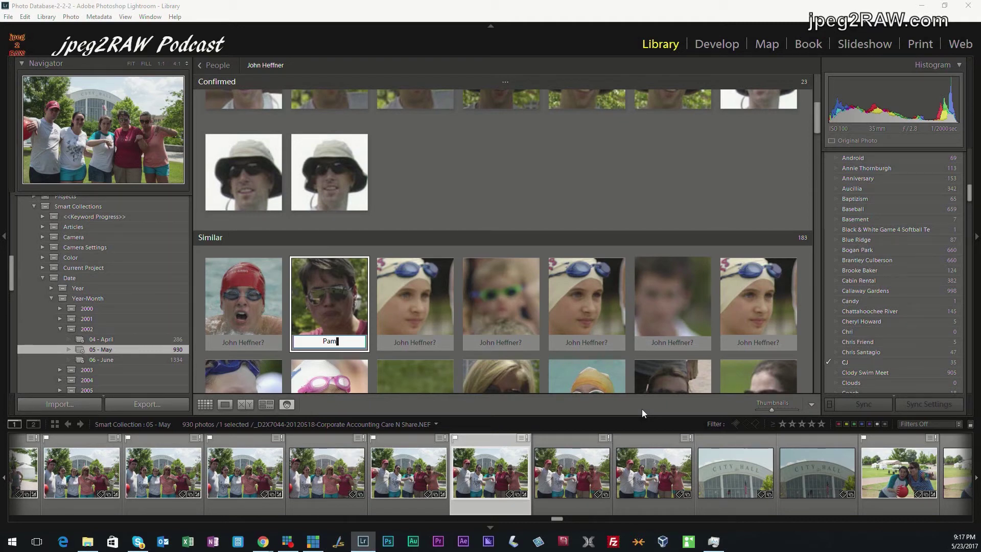
pyautogui.press('BackSpace')
pyautogui.press('BackSpace')
pyautogui.press('BackSpace')
pyautogui.scroll(5, 937, 269)
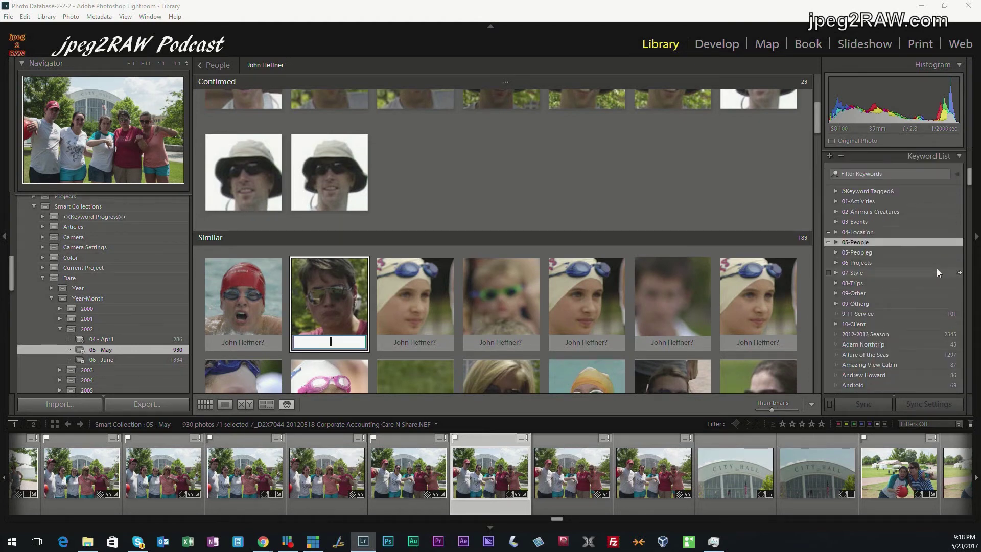
pyautogui.scroll(-3, 908, 283)
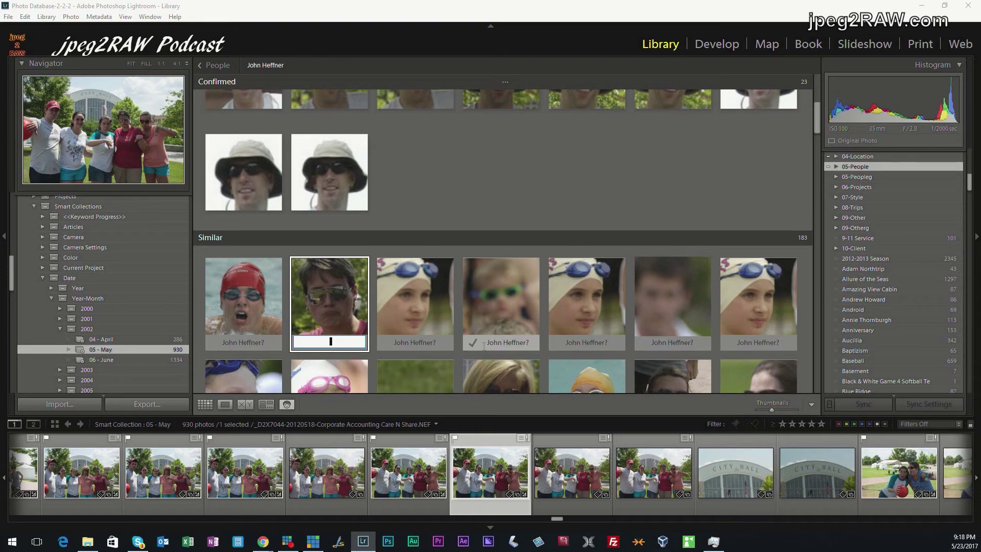
pyautogui.write('05-')
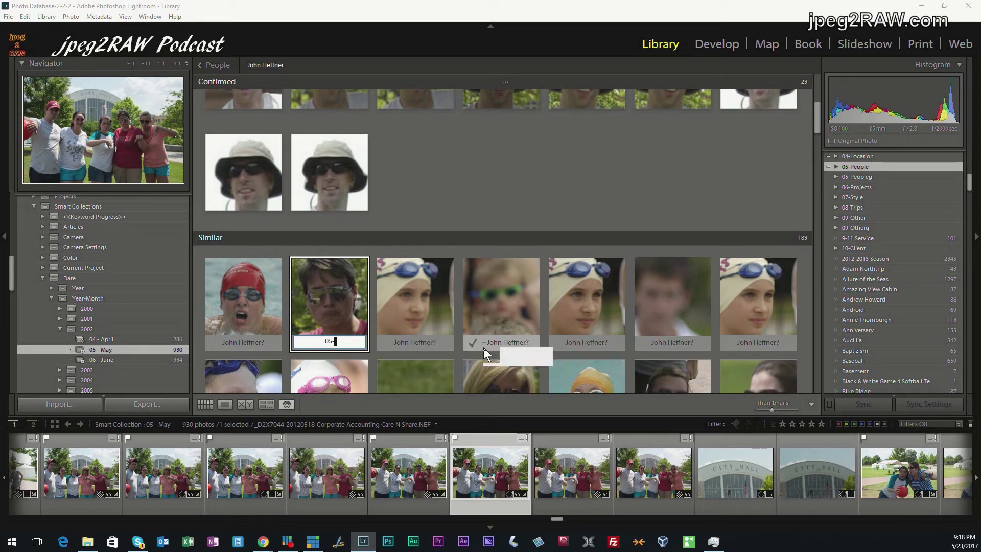
pyautogui.write('People')
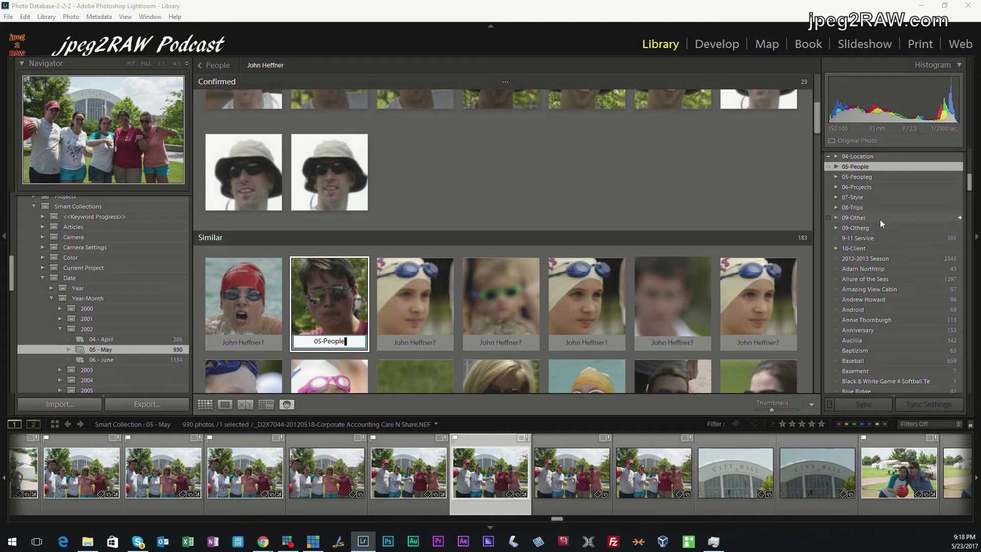
pyautogui.scroll(5, 879, 219)
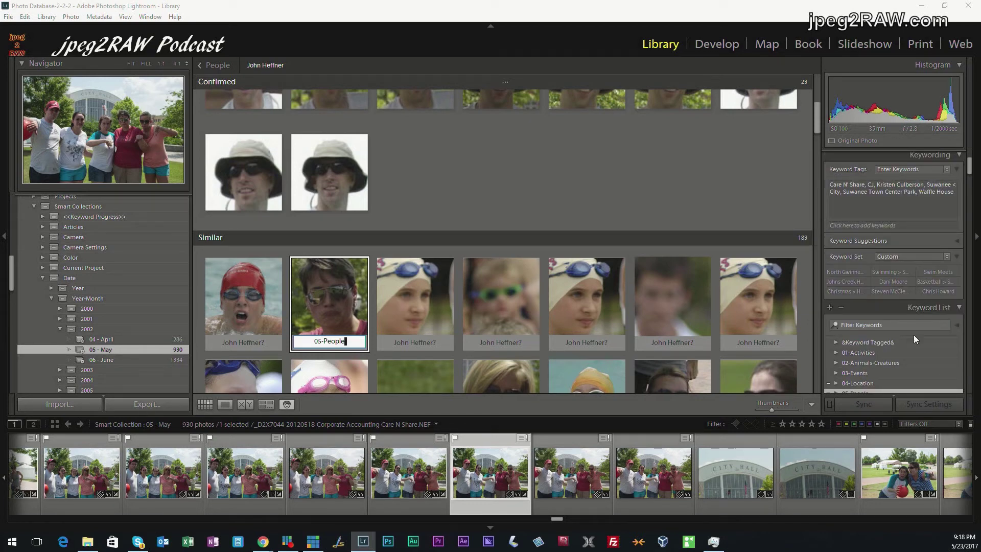
pyautogui.scroll(-3, 891, 369)
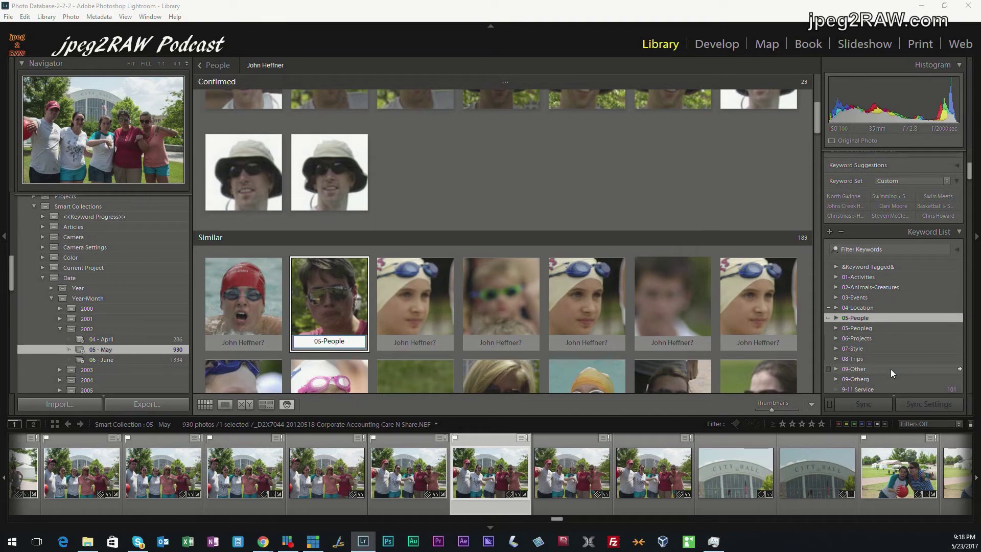
pyautogui.scroll(3, 890, 369)
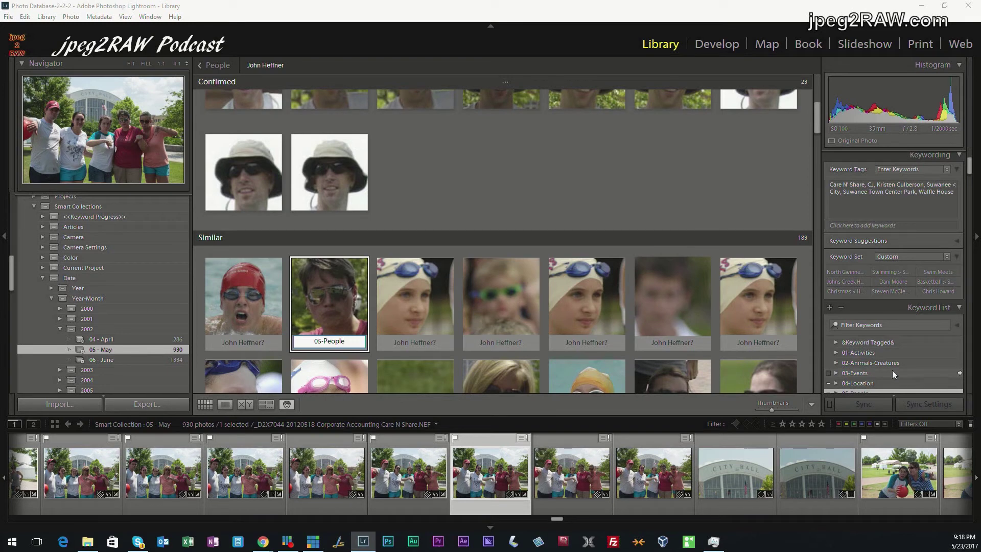
pyautogui.scroll(-3, 892, 370)
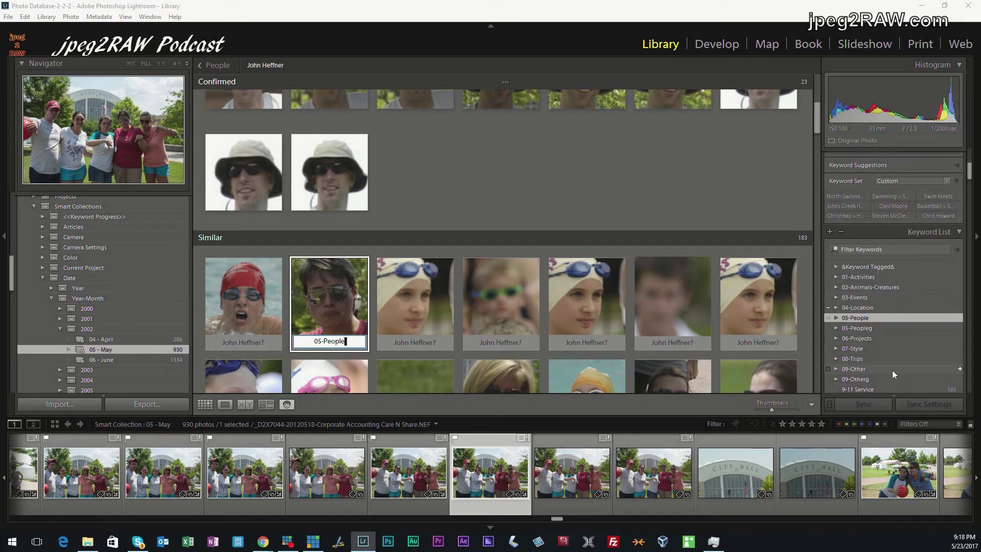
pyautogui.press('Return')
pyautogui.click(836, 317)
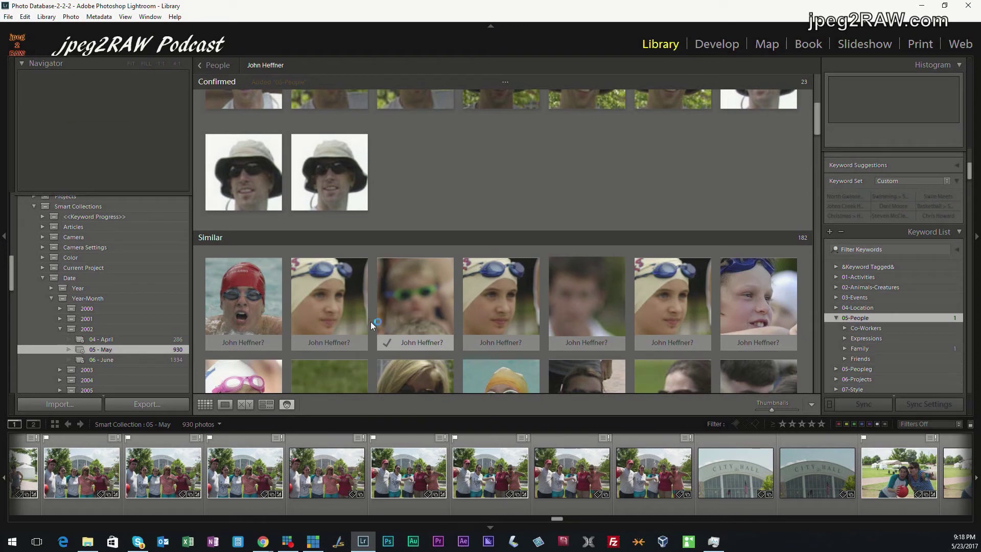
pyautogui.scroll(5, 396, 220)
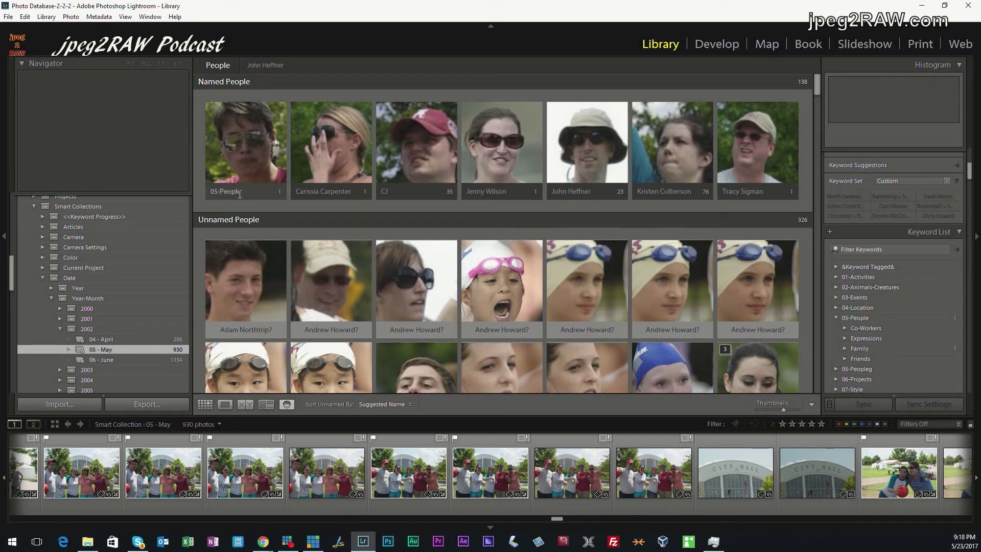
# Rename the 05-People face to a person's first name nested under 05-People using the '<' separator
pyautogui.click(240, 193)
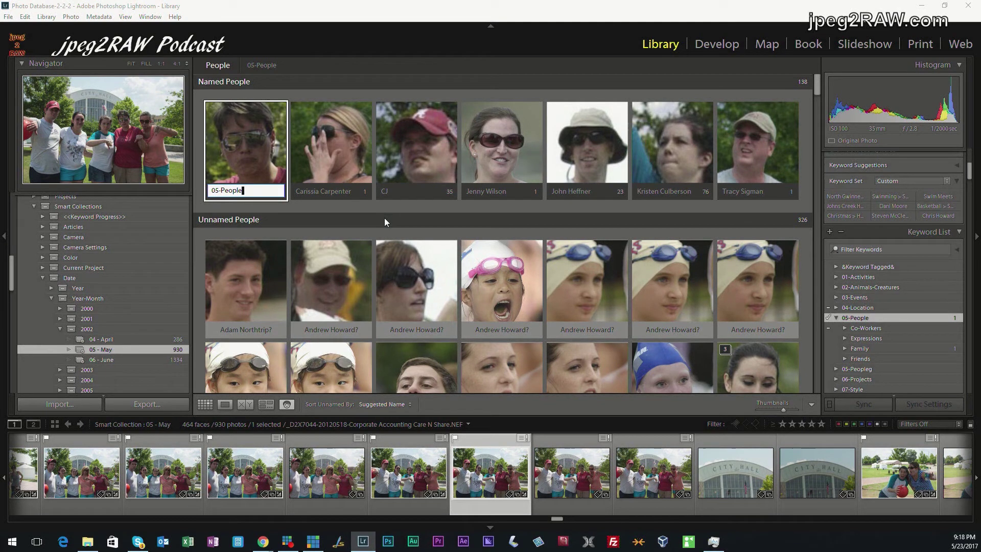
pyautogui.scroll(3, 868, 215)
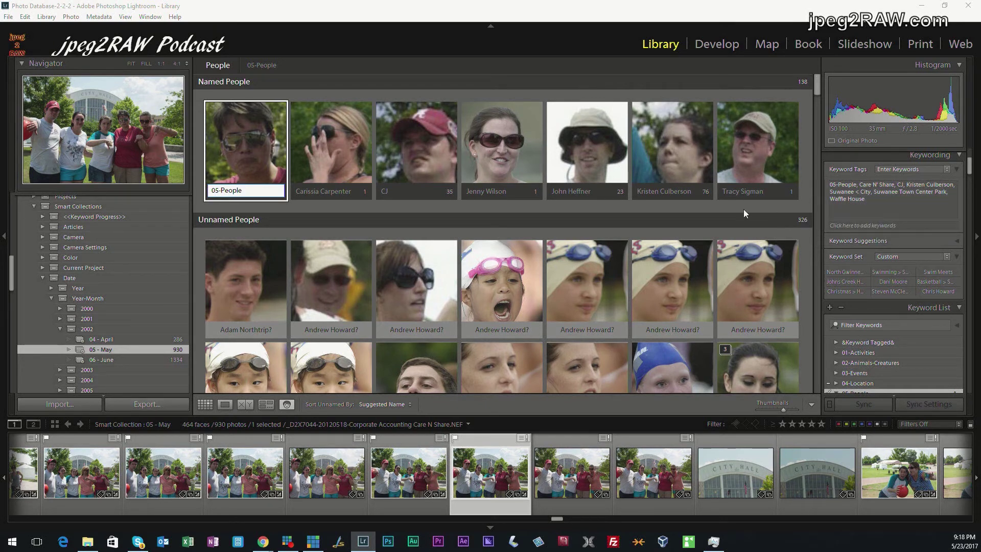
pyautogui.click(211, 190)
pyautogui.write('Pam <')
pyautogui.press('Return')
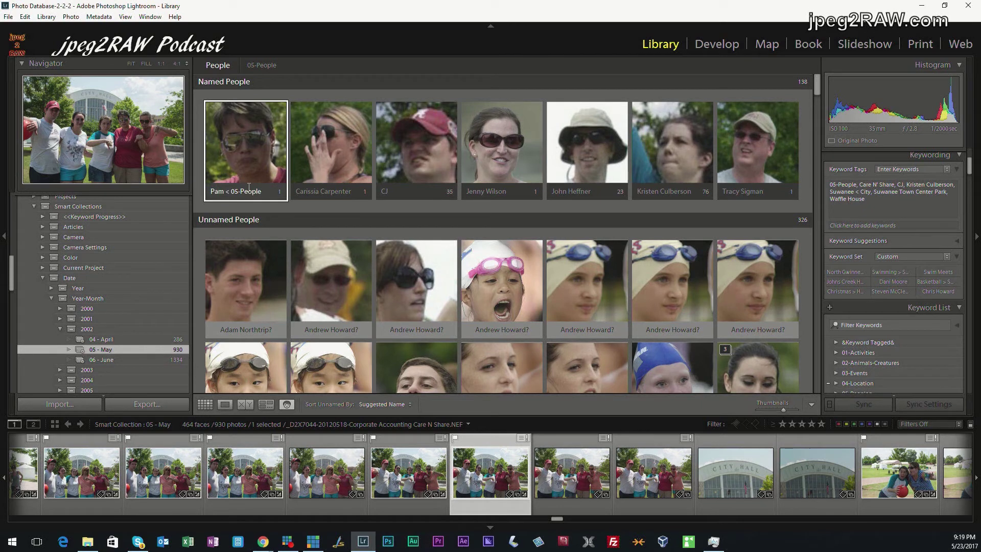
pyautogui.scroll(-3, 884, 348)
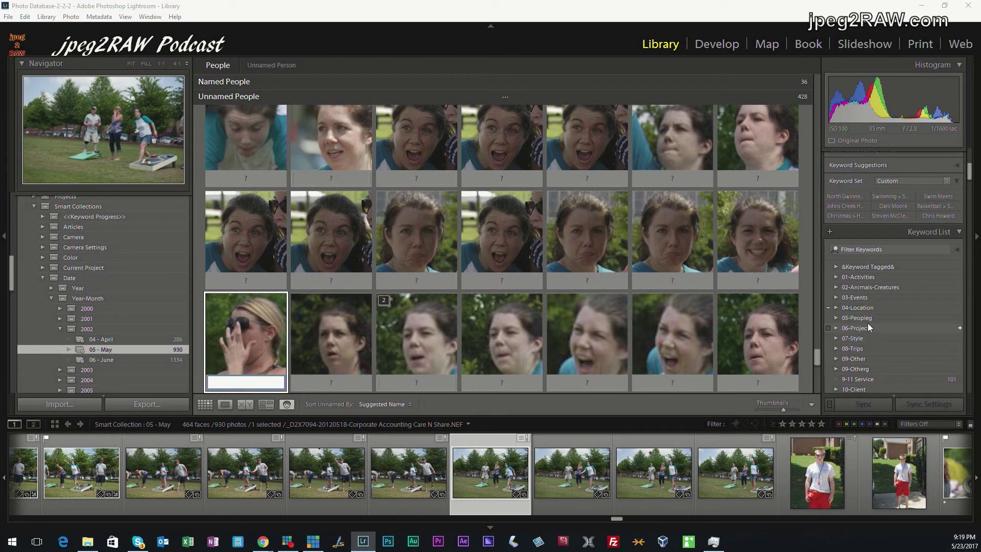
# After reviewing the keyword list and faces, undo Set Name so the face reverts to 05-People
pyautogui.scroll(-2, 867, 327)
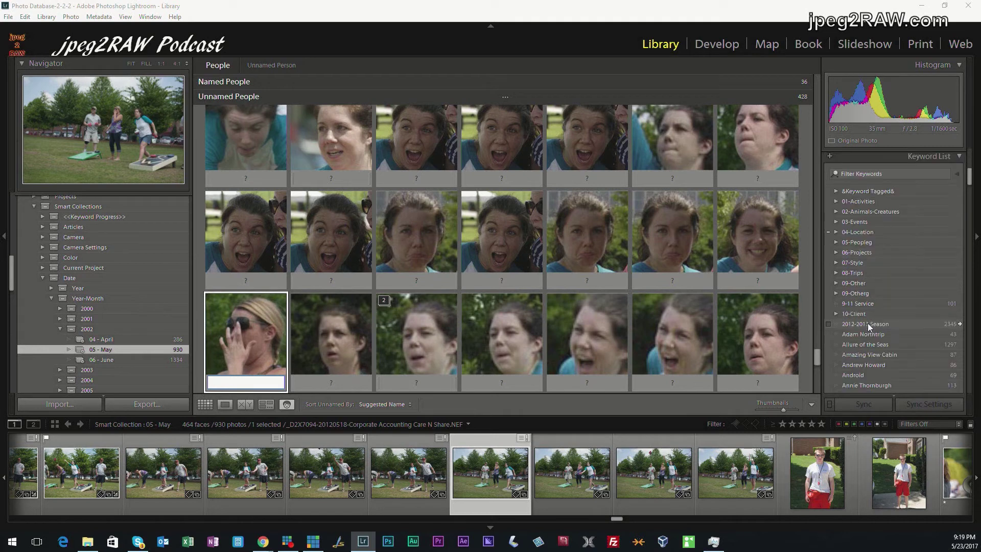
pyautogui.scroll(-8, 873, 312)
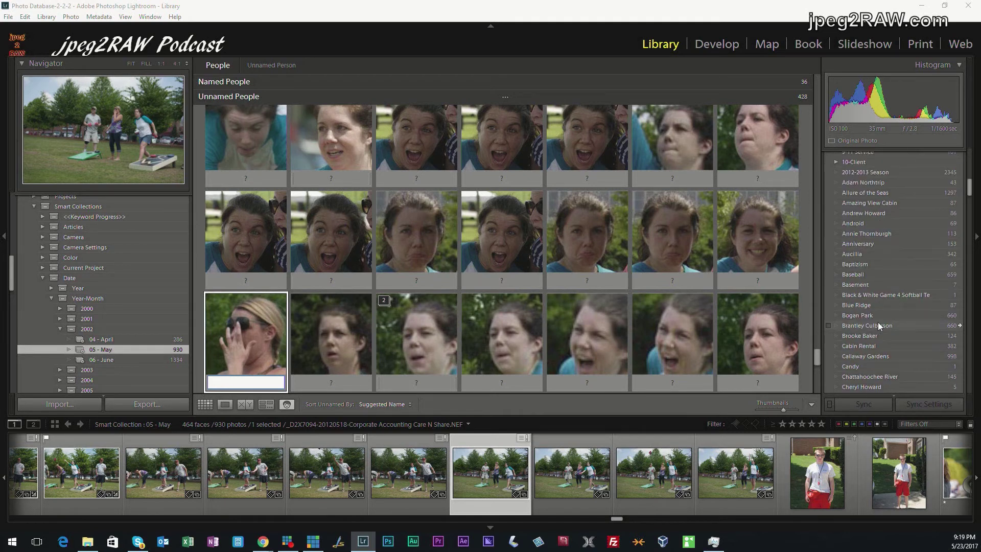
pyautogui.scroll(-10, 878, 323)
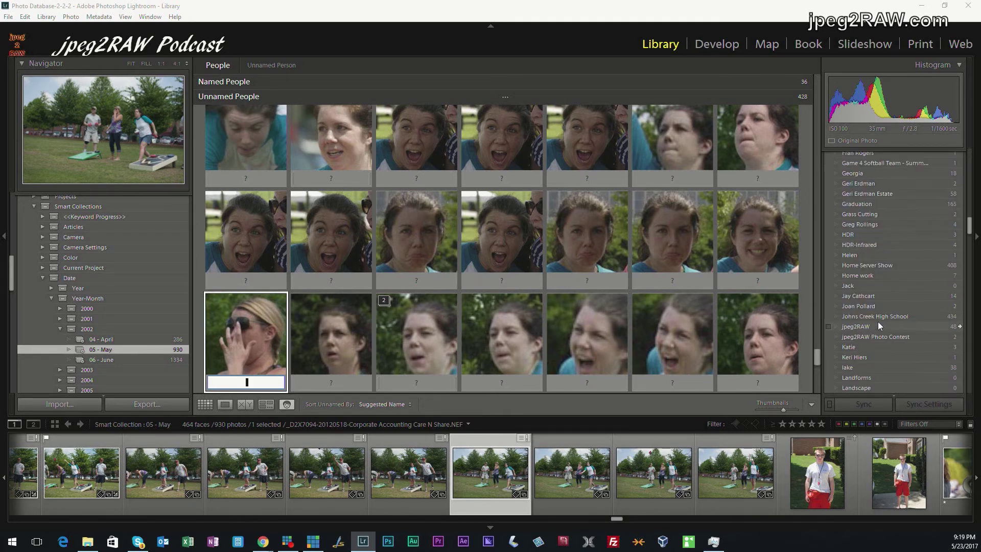
pyautogui.scroll(12, 877, 321)
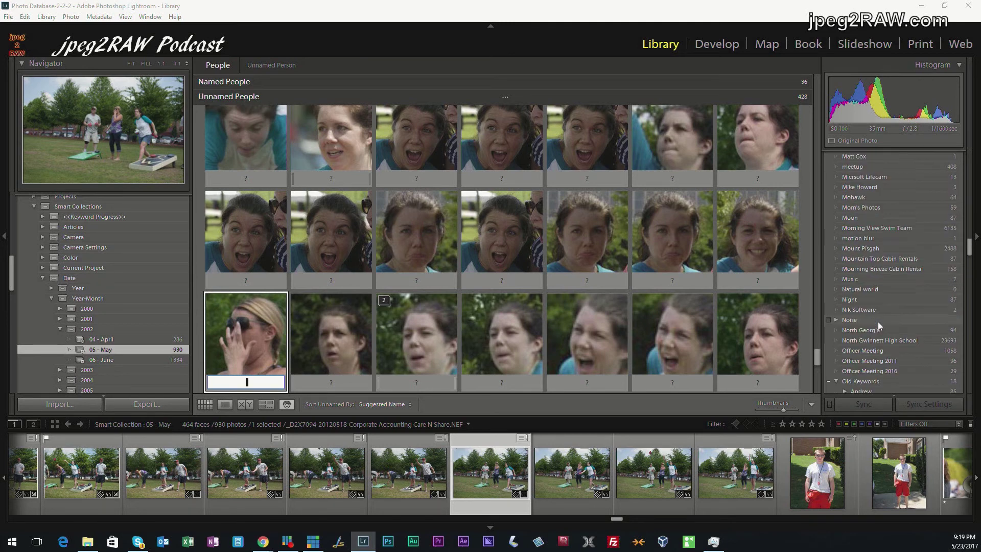
pyautogui.scroll(5, 878, 322)
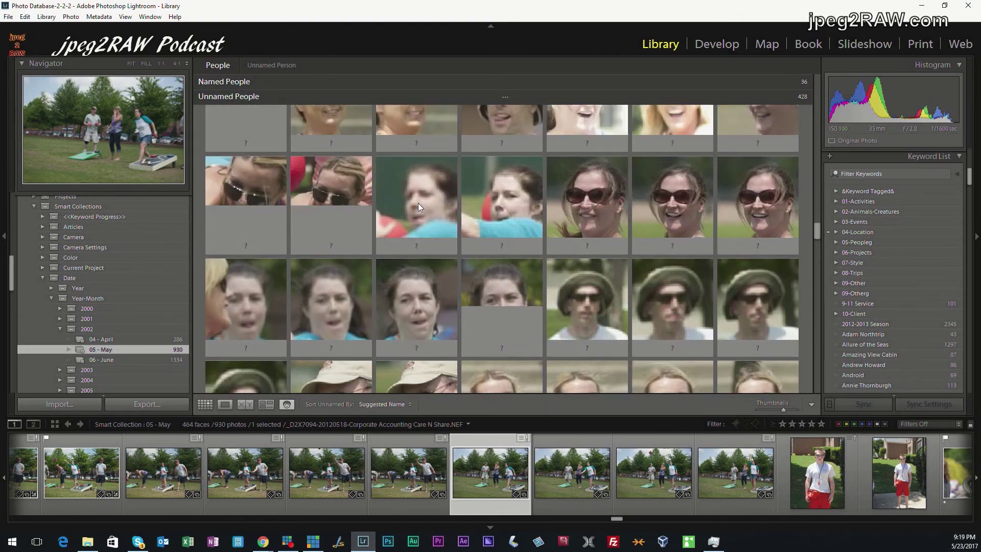
pyautogui.moveTo(819, 207); pyautogui.dragTo(821, 96)
pyautogui.moveTo(817, 84); pyautogui.dragTo(801, 75)
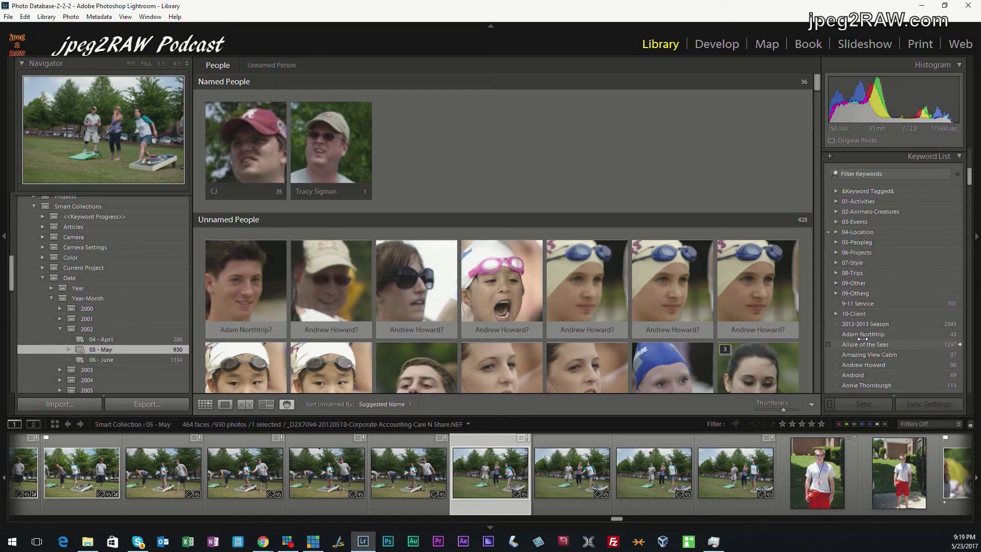
pyautogui.hotkey('ctrl', 'z')
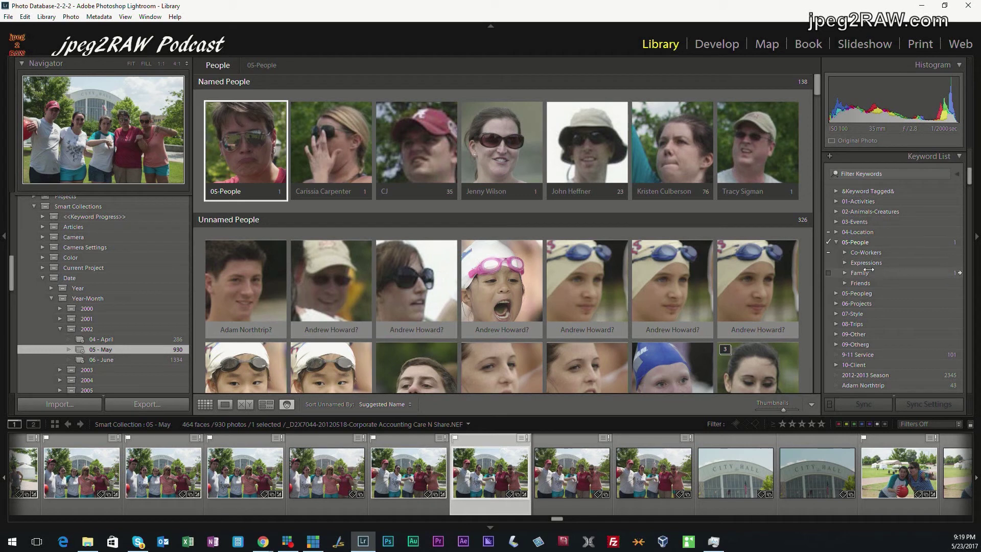
pyautogui.click(867, 244)
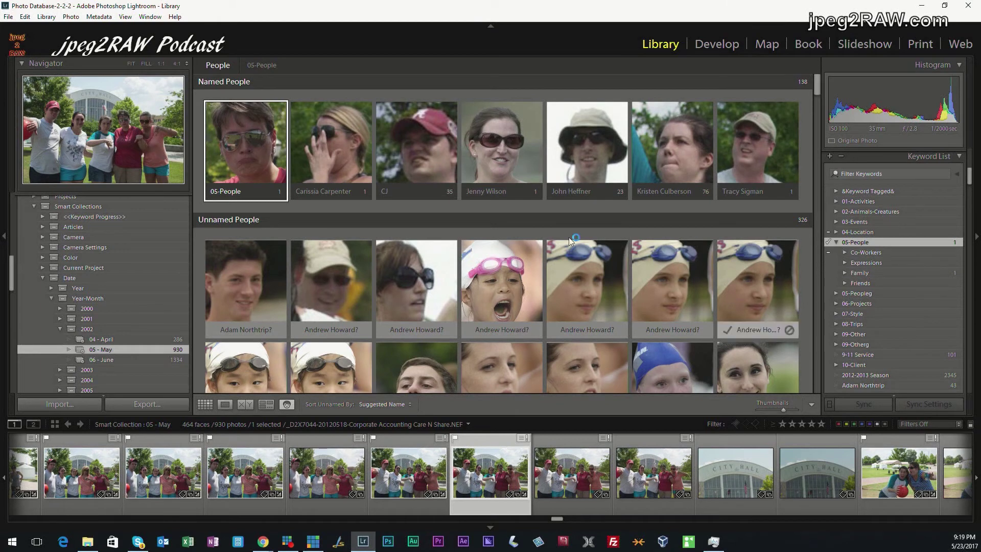
pyautogui.click(250, 196)
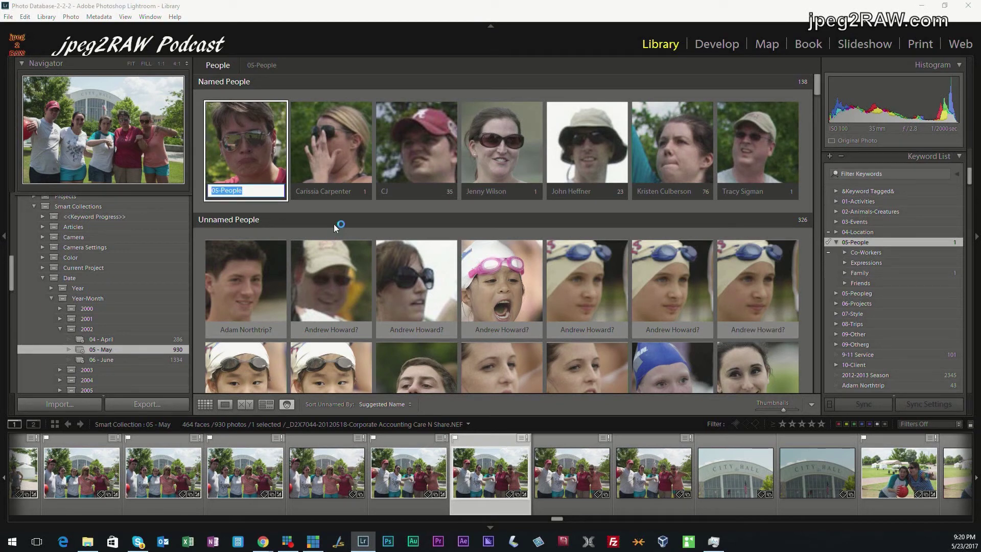
pyautogui.press('Home')
pyautogui.write('Pam <')
pyautogui.press('Return')
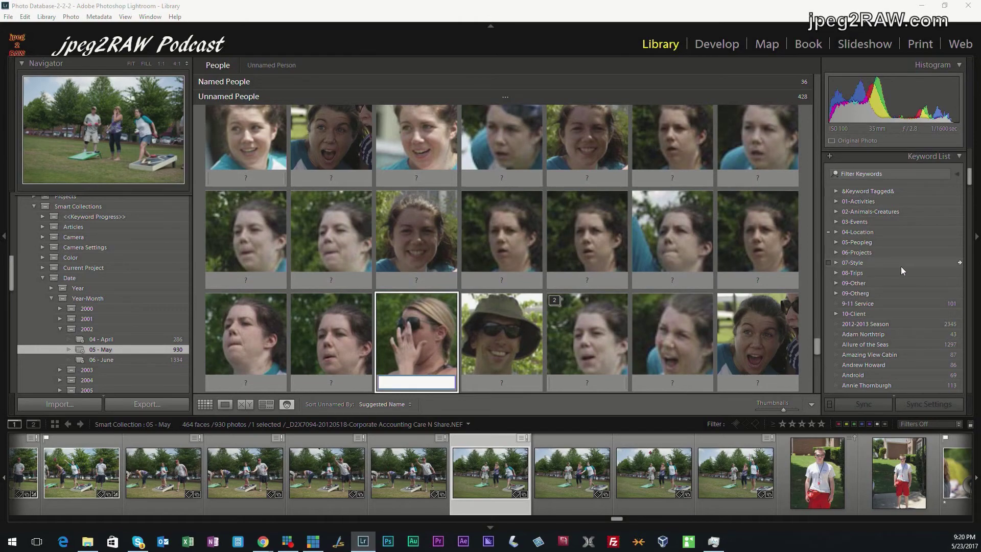
pyautogui.scroll(10, 550, 265)
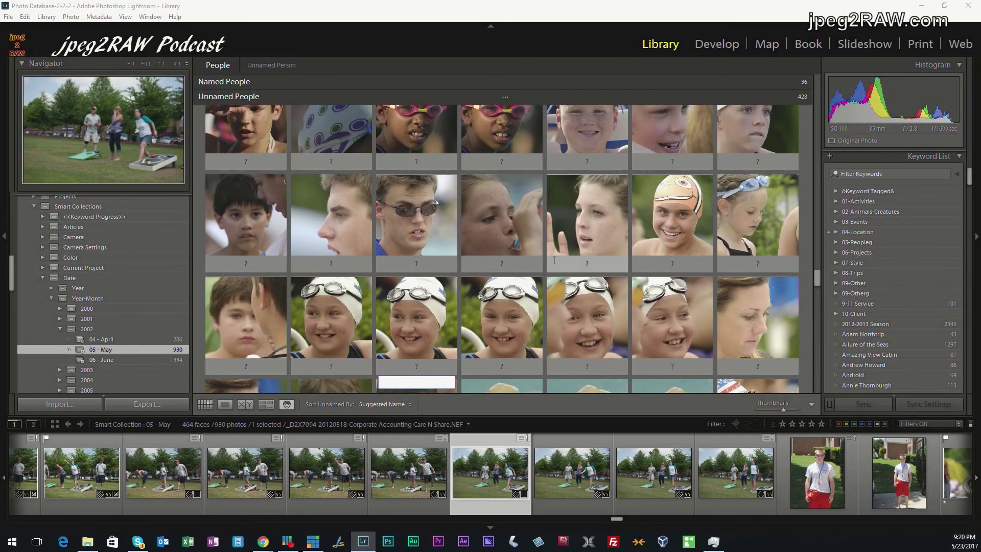
pyautogui.scroll(10, 554, 260)
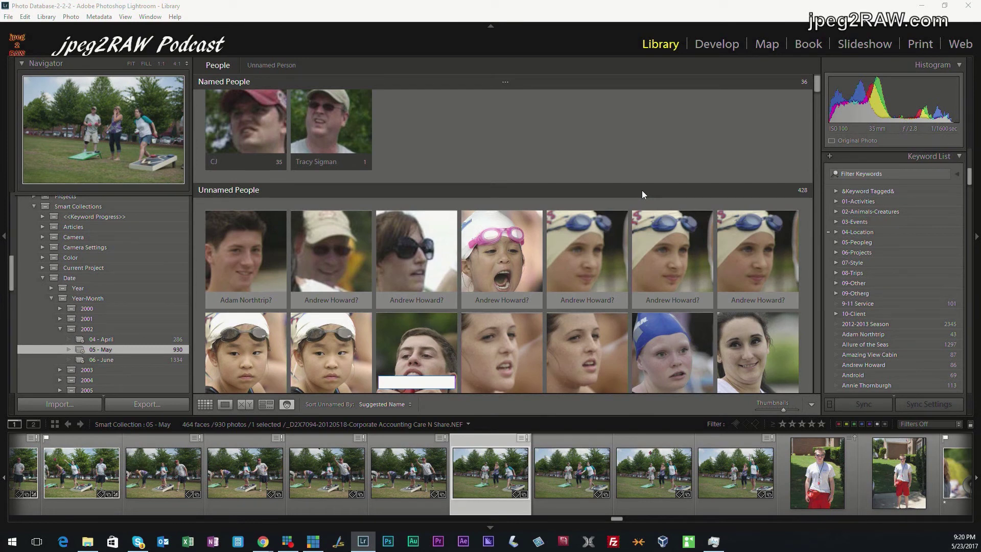
pyautogui.click(609, 148)
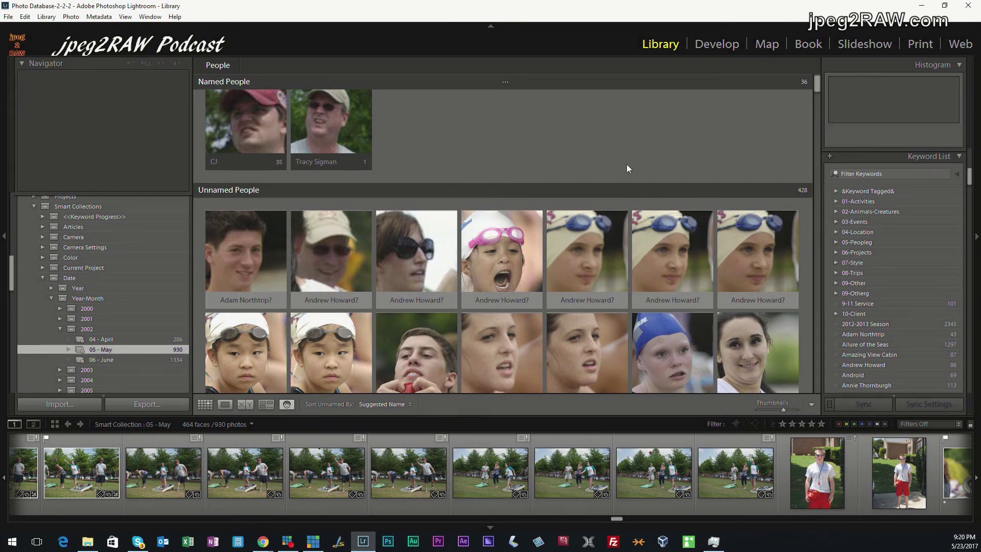
pyautogui.hotkey('ctrl', 'z')
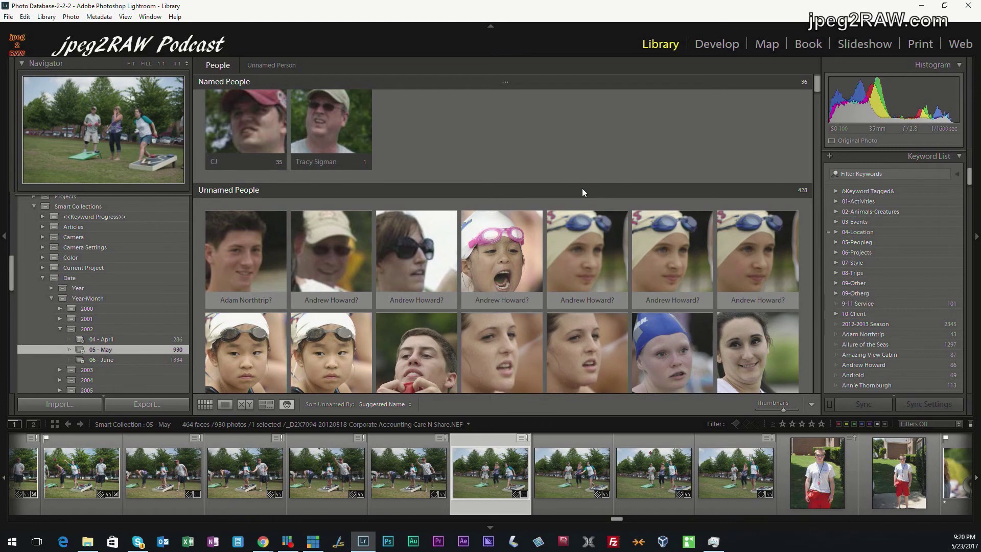
pyautogui.hotkey('ctrl', 'z')
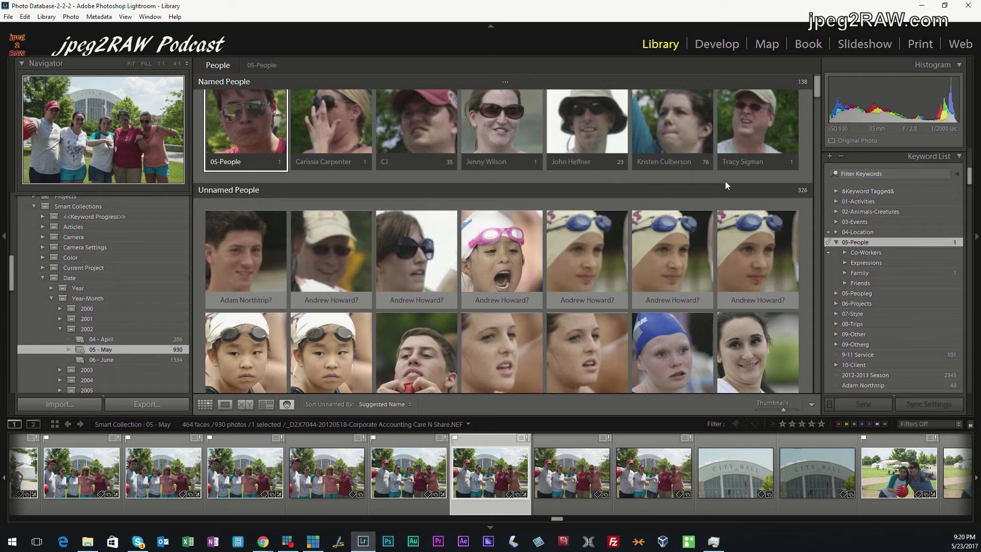
# Collapse the 05-People and Old Keywords groups while scrolling through the Keyword List
pyautogui.scroll(1, 691, 183)
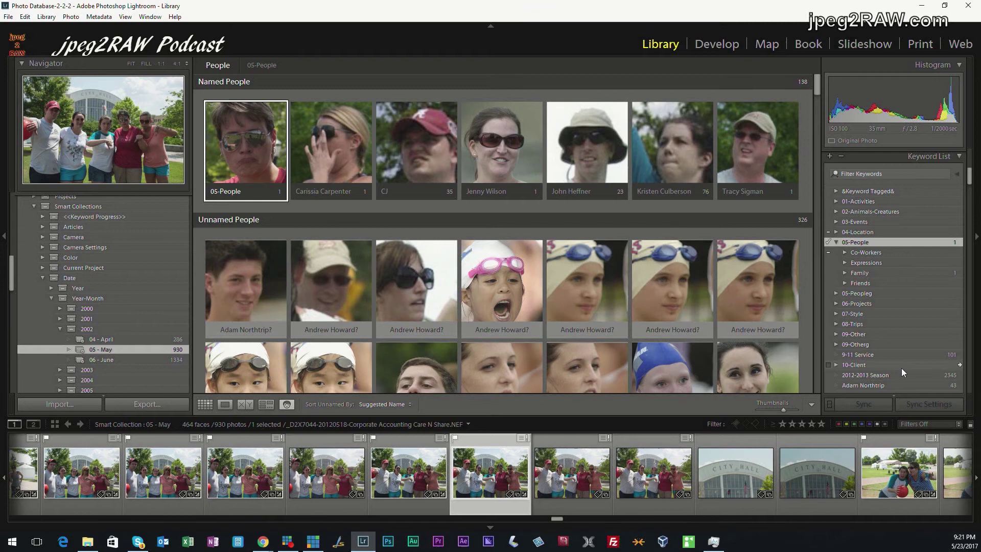
pyautogui.scroll(-5, 886, 344)
pyautogui.scroll(3, 886, 345)
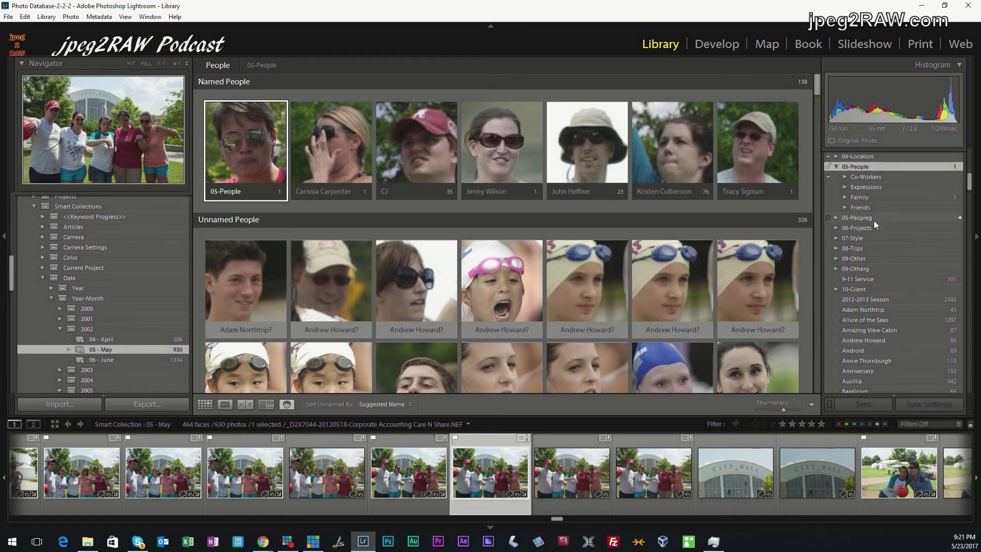
pyautogui.scroll(2, 874, 223)
pyautogui.click(835, 243)
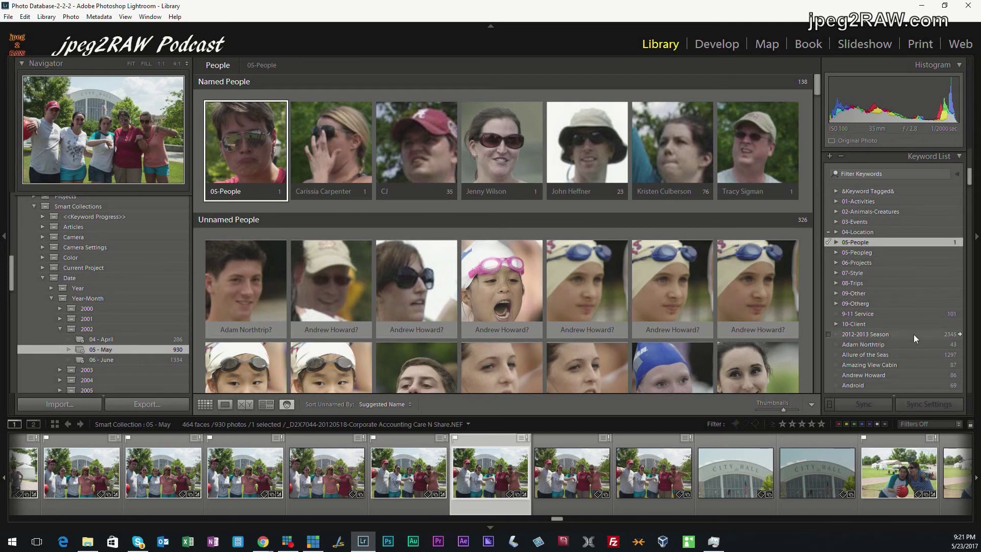
pyautogui.scroll(-2, 914, 334)
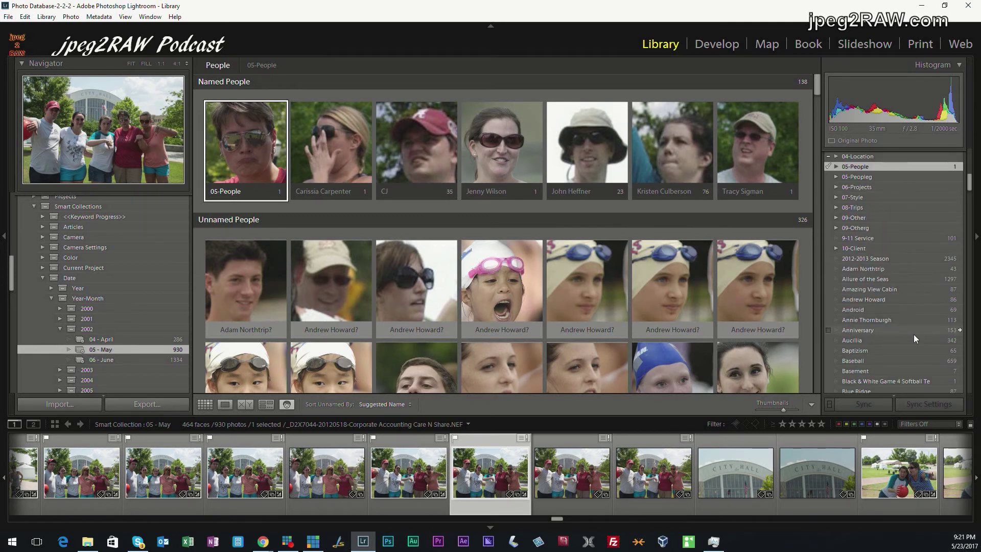
pyautogui.scroll(-10, 914, 334)
pyautogui.scroll(-10, 913, 334)
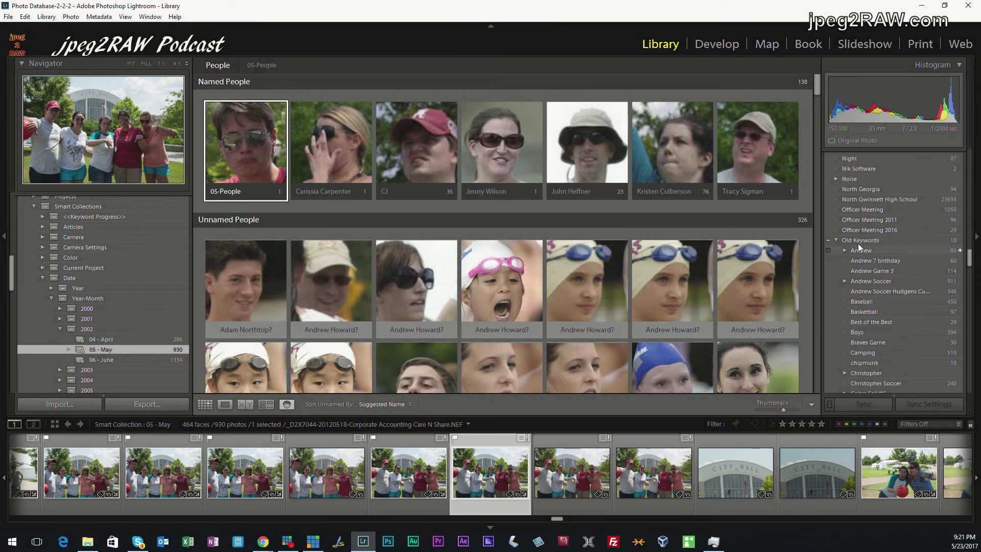
pyautogui.click(836, 240)
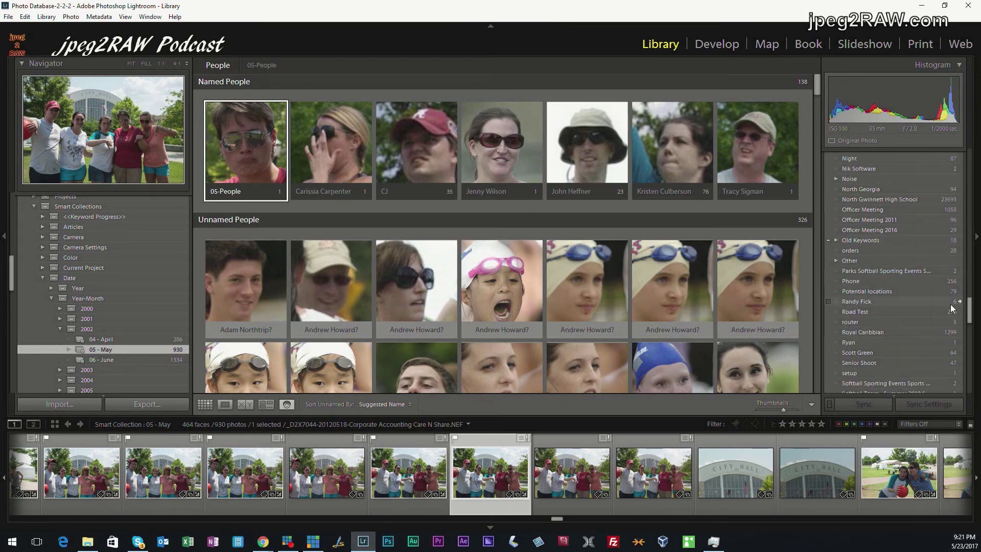
pyautogui.moveTo(968, 308); pyautogui.dragTo(953, 187)
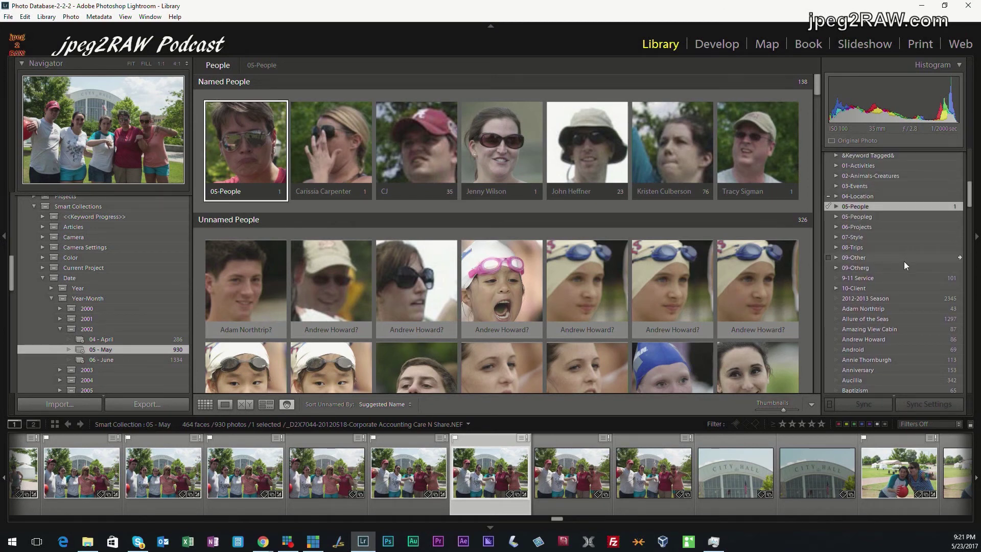
pyautogui.scroll(3, 903, 261)
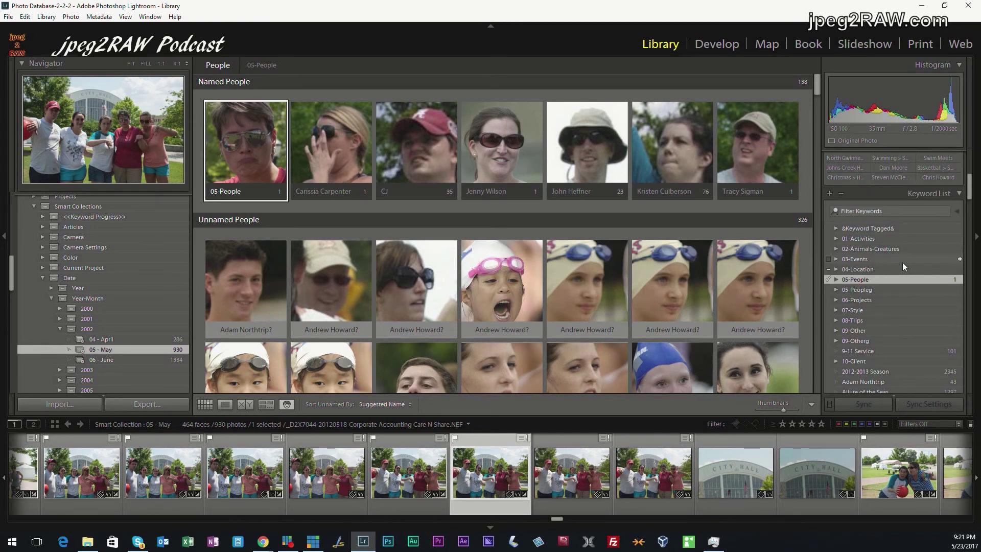